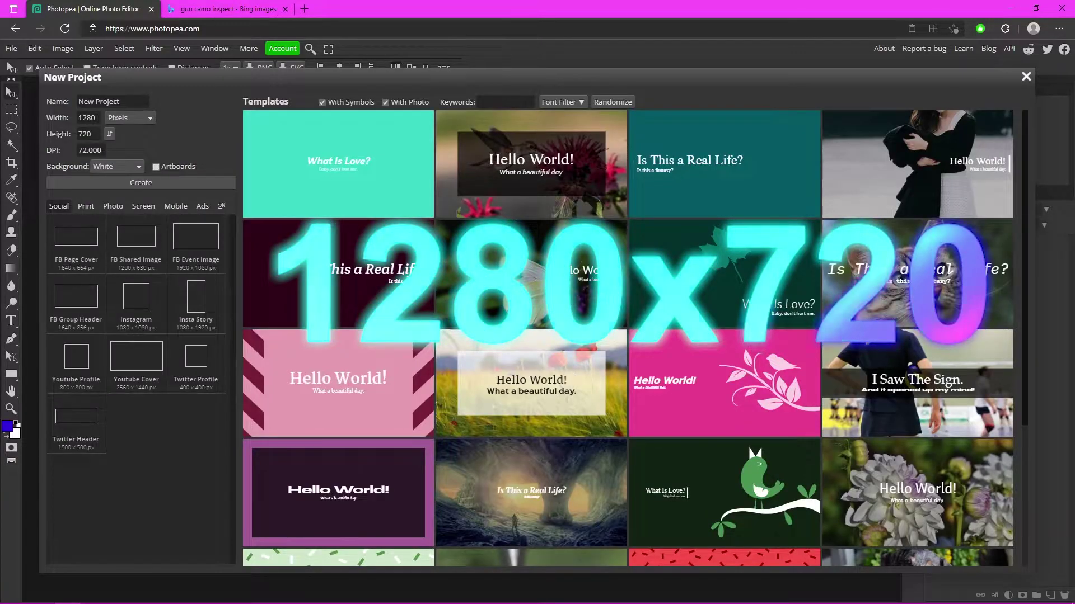
# Create a new project 1280 pixels wide and 720 pixels high with a white background.
pyautogui.doubleClick(87, 118)
pyautogui.doubleClick(85, 134)
pyautogui.click(198, 140)
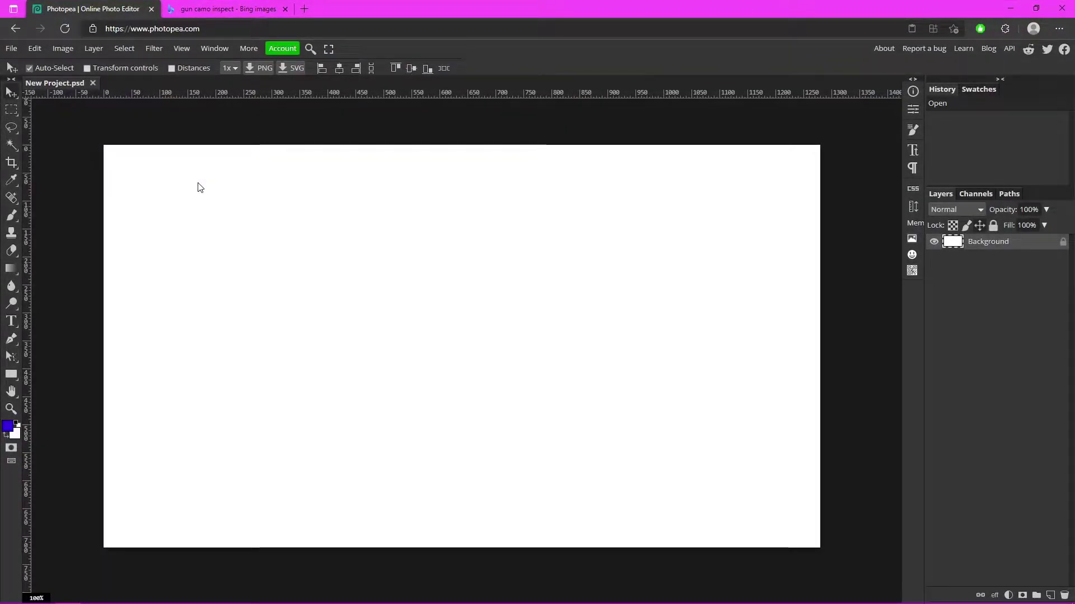
# Copy the purple camo gun image from the Bing images page and paste it into the new Photopea project.
pyautogui.click(226, 9)
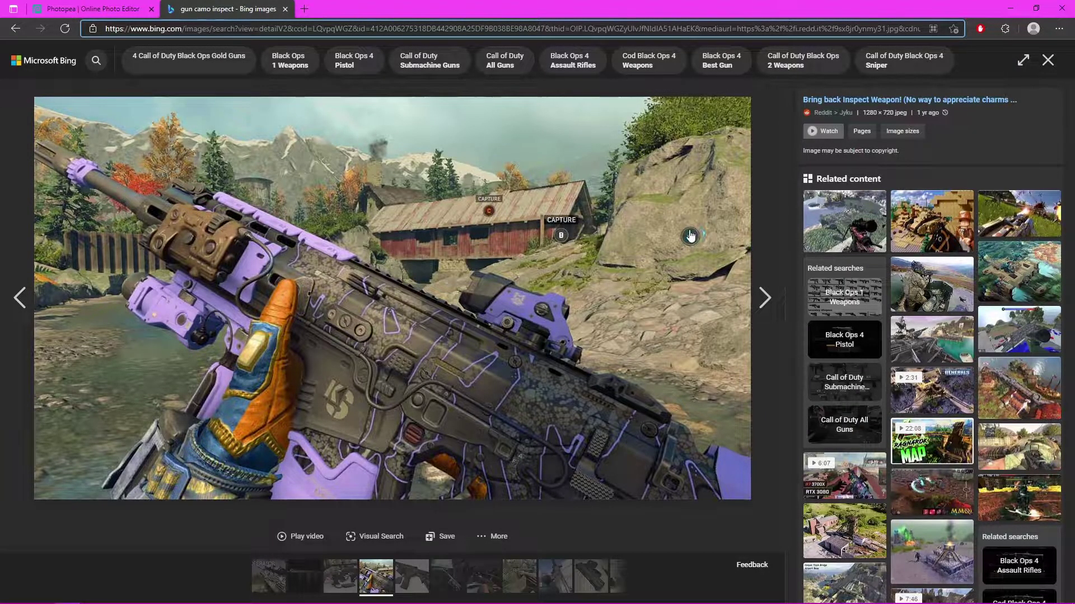
pyautogui.rightClick(215, 169)
pyautogui.rightClick(519, 156)
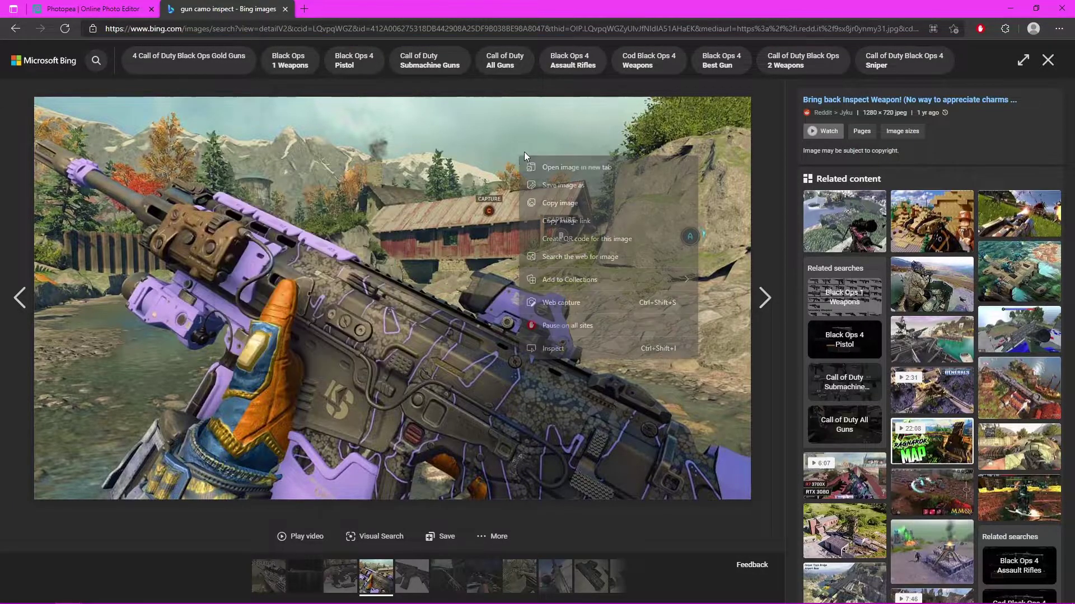
pyautogui.rightClick(251, 187)
pyautogui.click(321, 229)
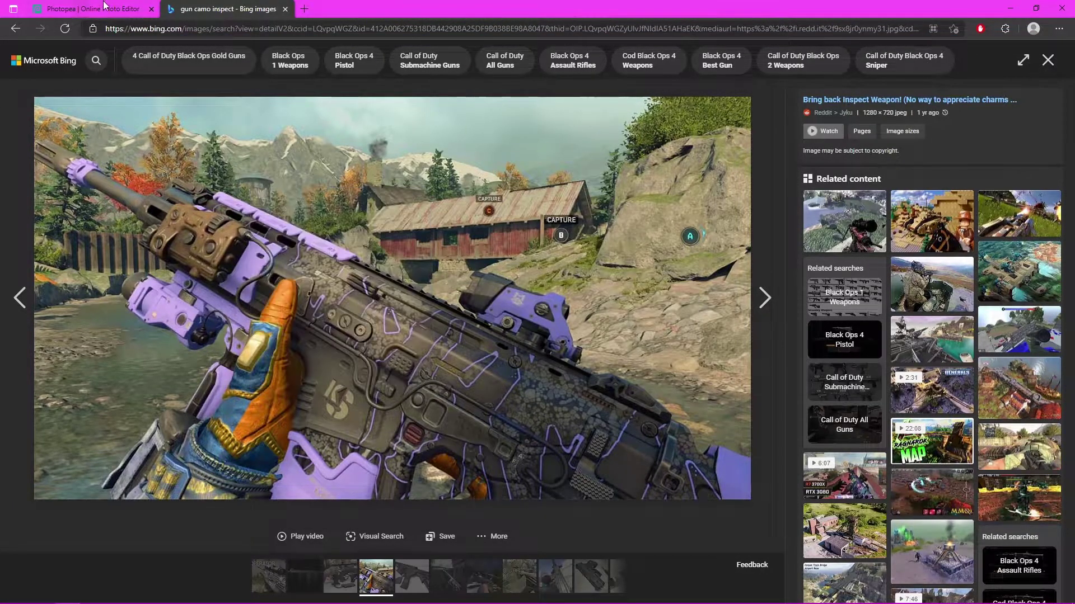
pyautogui.click(144, 6)
pyautogui.hotkey('ctrl', 'v')
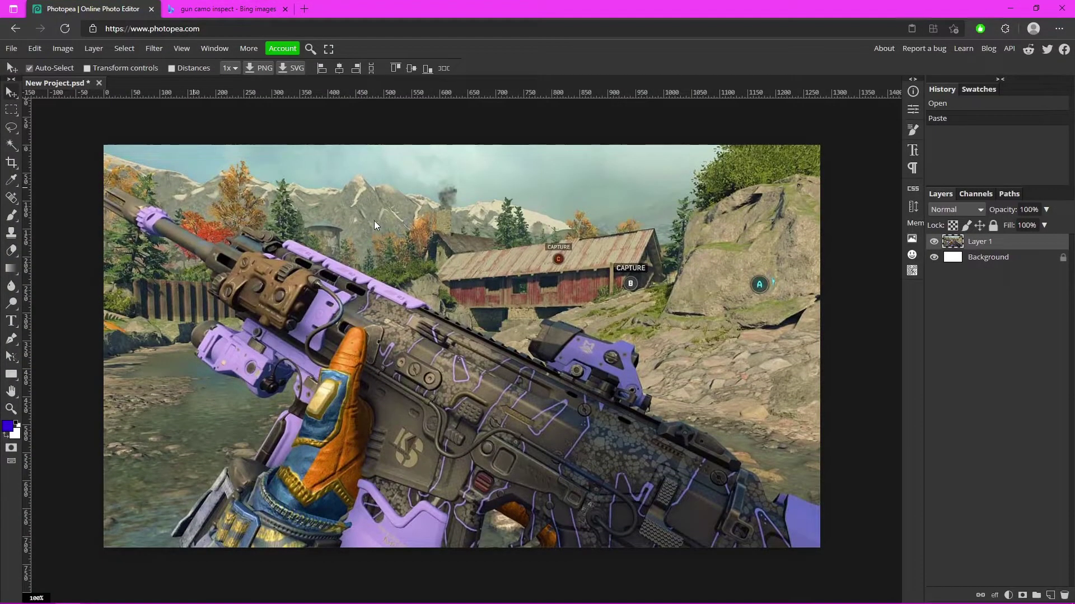
# Remove the C marker and its CAPTURE label from the barn roof with the Spot Healing Brush.
pyautogui.rightClick(12, 197)
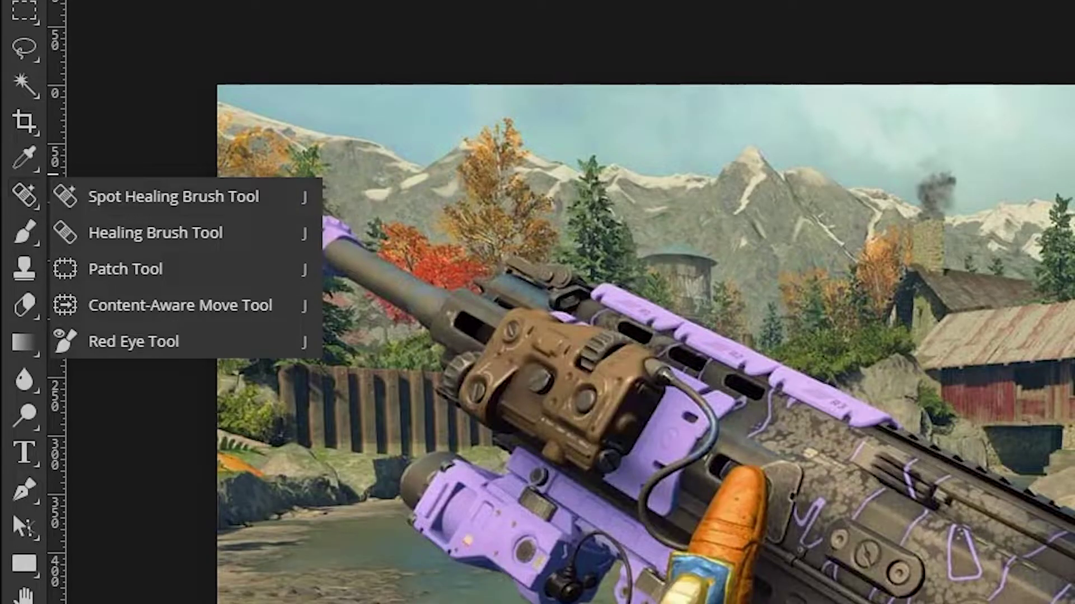
pyautogui.click(35, 196)
pyautogui.rightClick(21, 196)
pyautogui.click(147, 207)
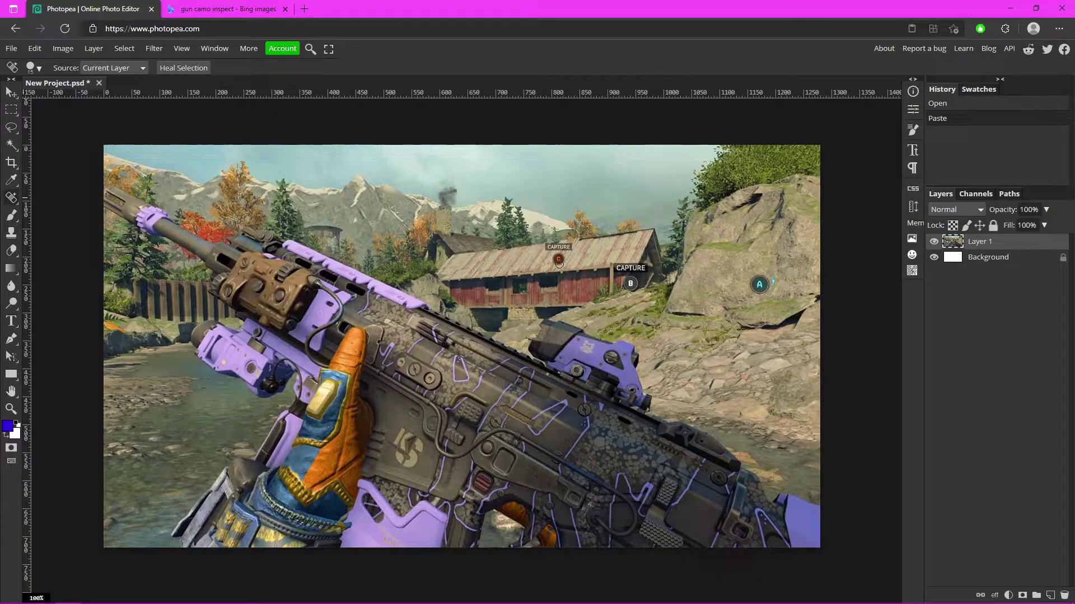
pyautogui.moveTo(542, 267); pyautogui.dragTo(550, 263)
pyautogui.moveTo(544, 207)
pyautogui.mouseDown()
pyautogui.moveTo(575, 194)
pyautogui.moveTo(642, 263)
pyautogui.moveTo(825, 273)
pyautogui.moveTo(617, 266)
pyautogui.moveTo(372, 289)
pyautogui.mouseUp()
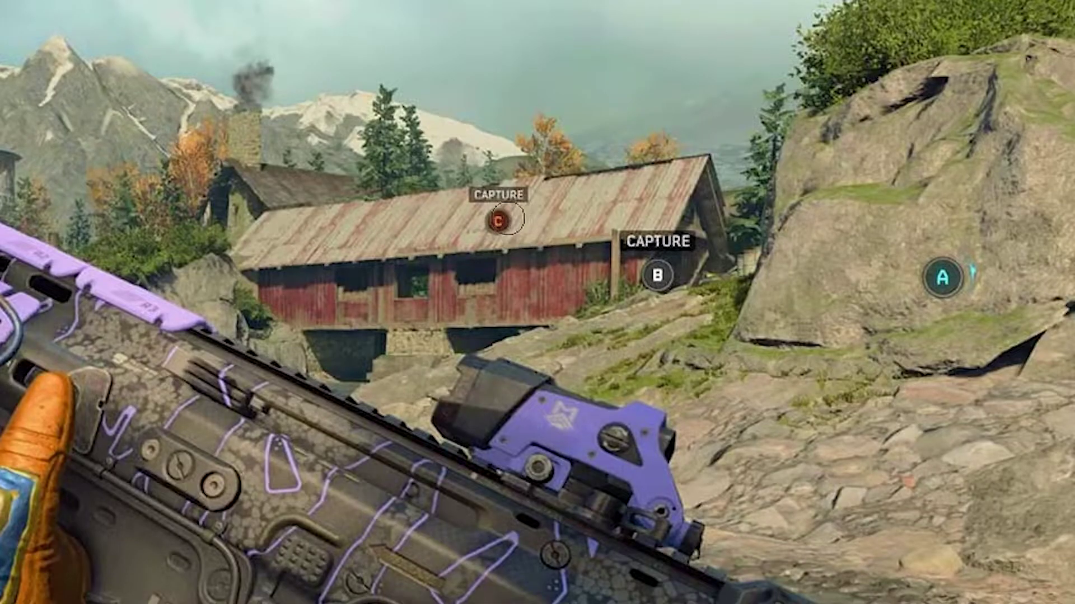
pyautogui.click(497, 221)
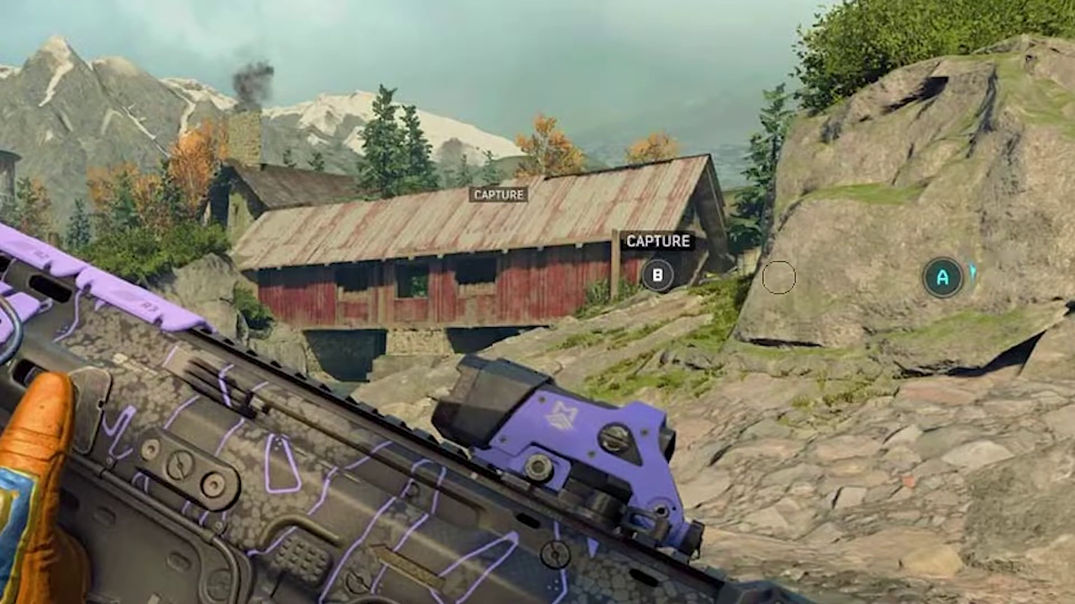
pyautogui.moveTo(470, 200); pyautogui.dragTo(522, 199)
# Heal away the B marker, its CAPTURE label beside the barn and the A marker on the rock.
pyautogui.click(658, 275)
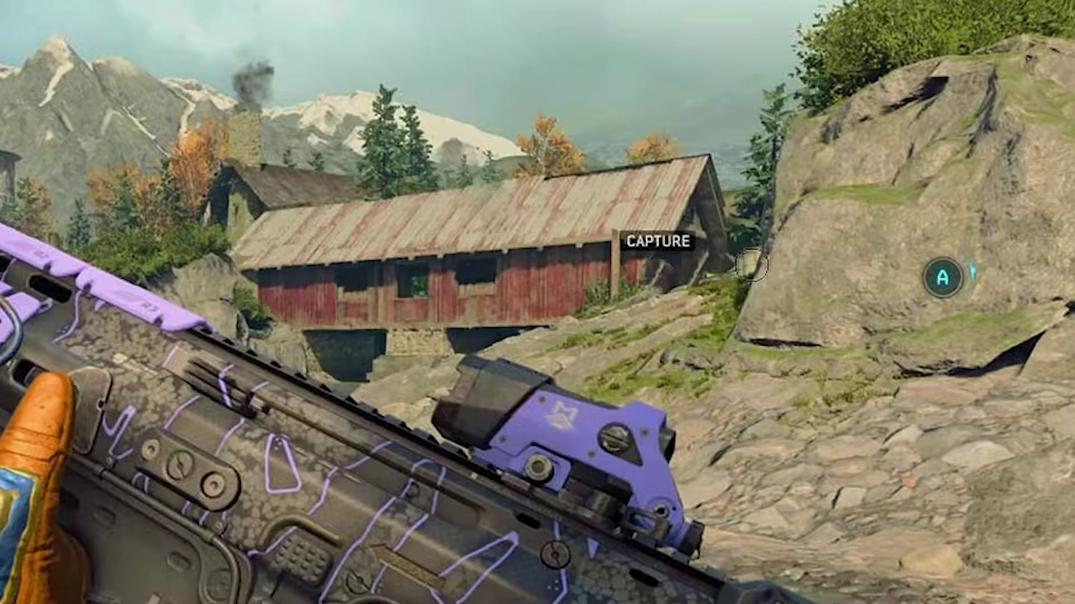
pyautogui.moveTo(621, 239); pyautogui.dragTo(697, 241)
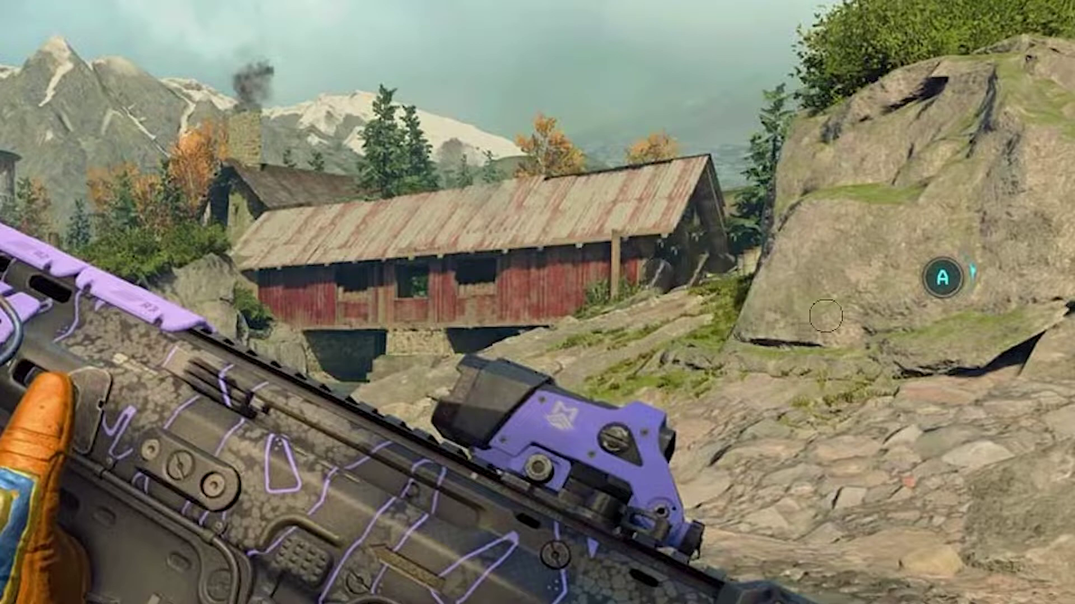
pyautogui.moveTo(929, 271)
pyautogui.mouseDown()
pyautogui.moveTo(963, 274)
pyautogui.moveTo(929, 285)
pyautogui.moveTo(942, 279)
pyautogui.mouseUp()
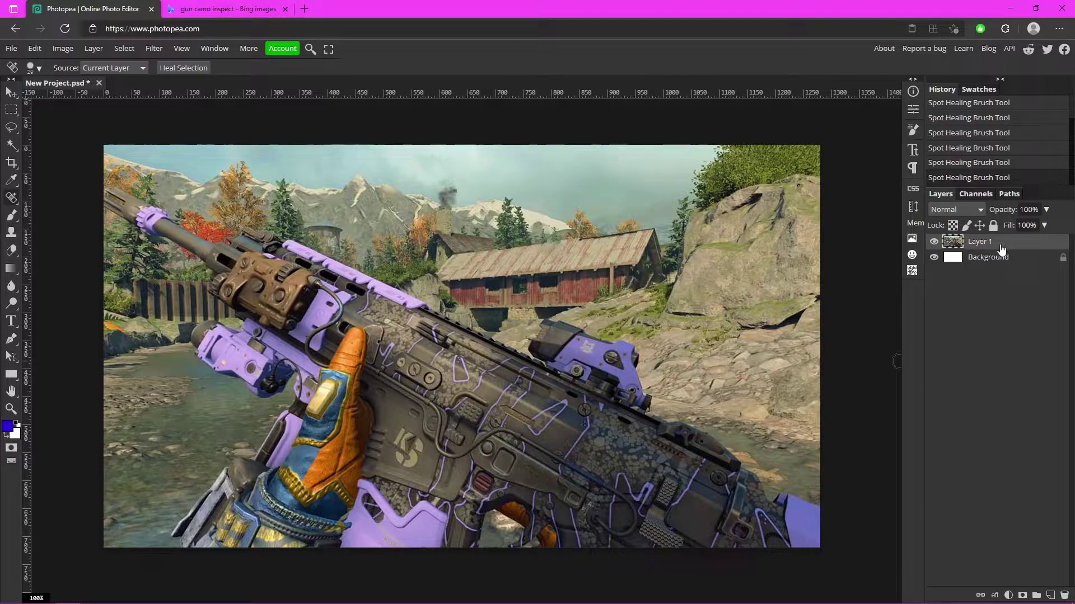
# Apply the basic Sharpen filter to the gun image layer.
pyautogui.click(156, 49)
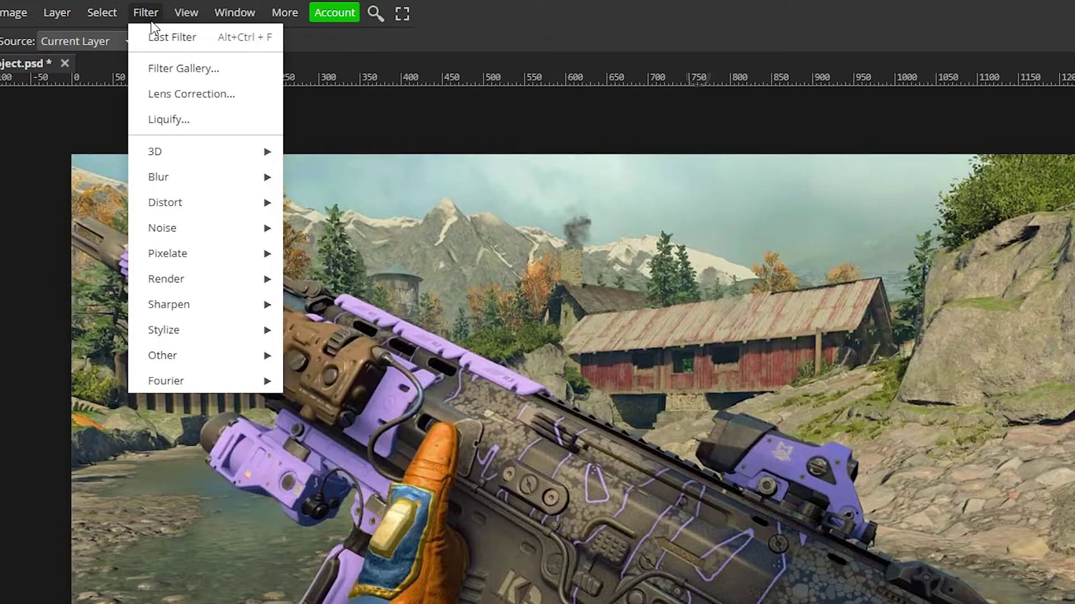
pyautogui.moveTo(249, 307)
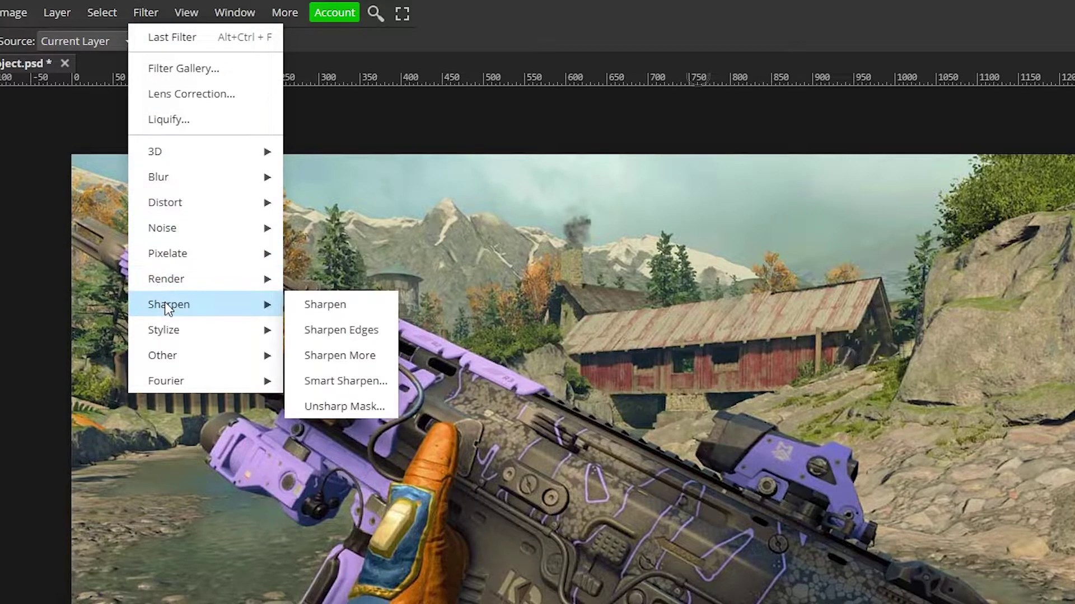
pyautogui.click(316, 306)
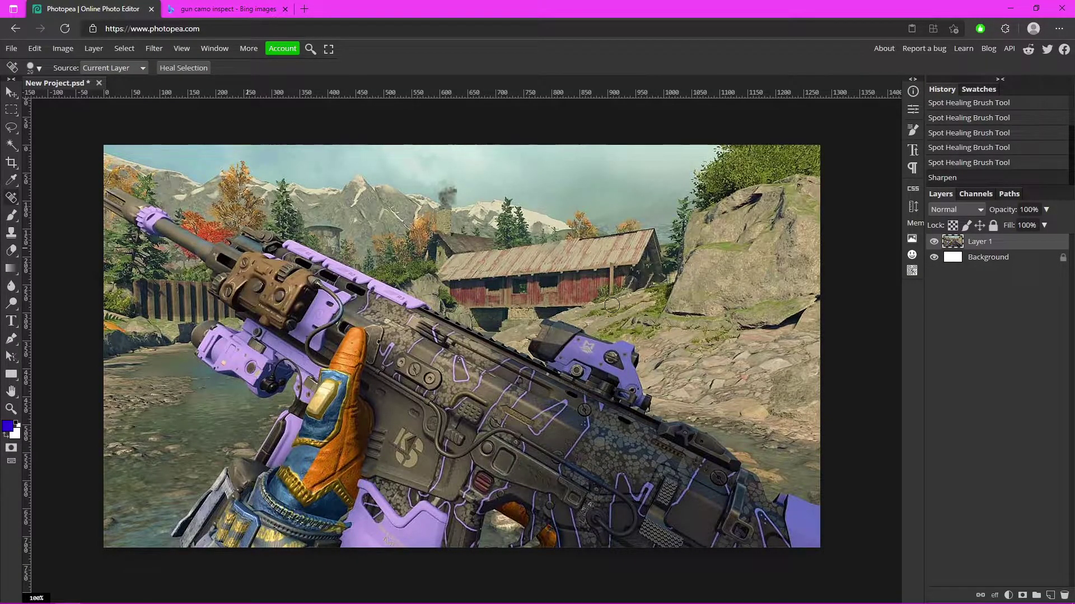
# Add an Exposure adjustment layer above the gun image and set its exposure to 1.4.
pyautogui.click(1008, 596)
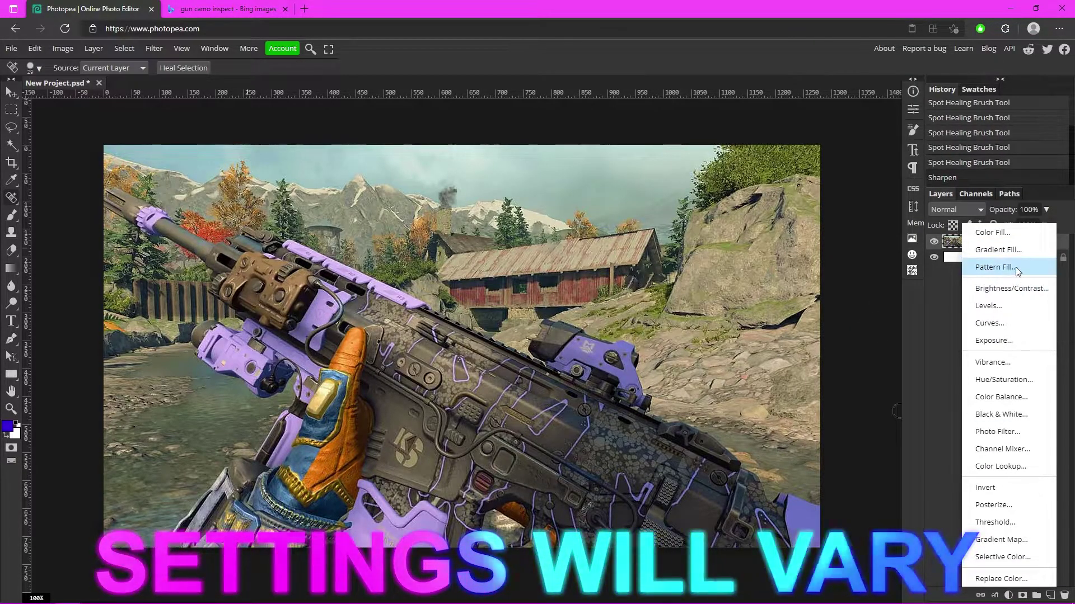
pyautogui.click(999, 340)
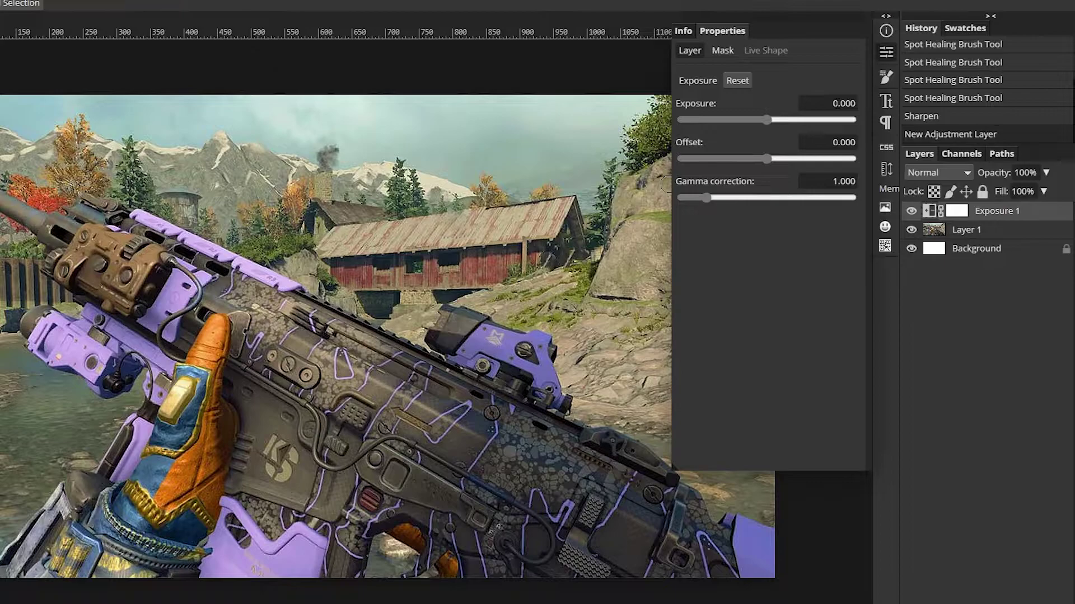
pyautogui.moveTo(838, 104); pyautogui.dragTo(829, 104)
pyautogui.press('Return')
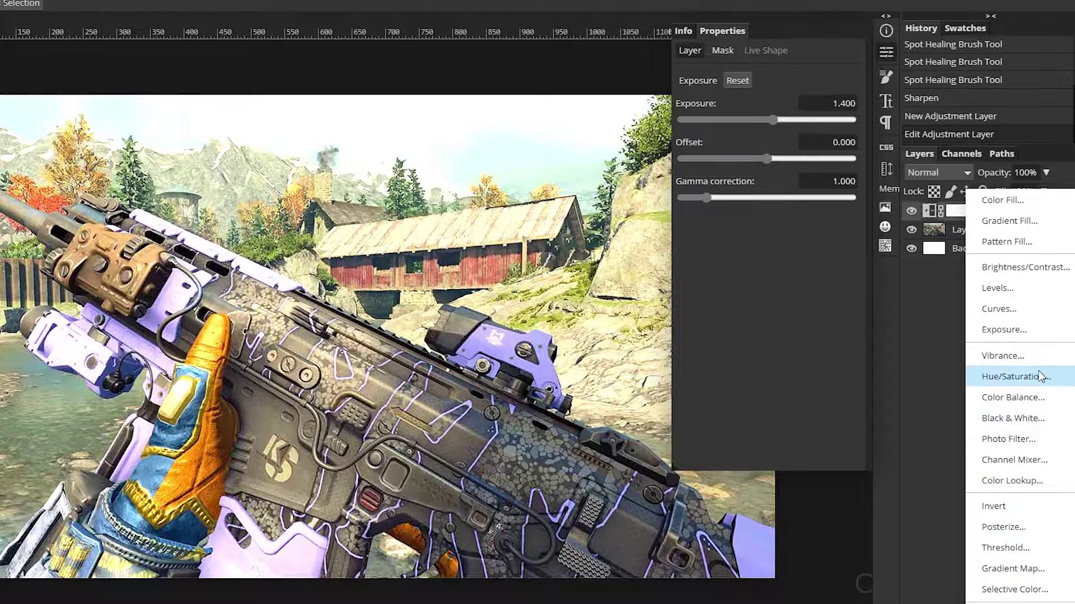
# Add a Vibrance adjustment layer with vibrance -3 and saturation 26.
pyautogui.click(1023, 359)
pyautogui.moveTo(844, 104); pyautogui.dragTo(882, 109)
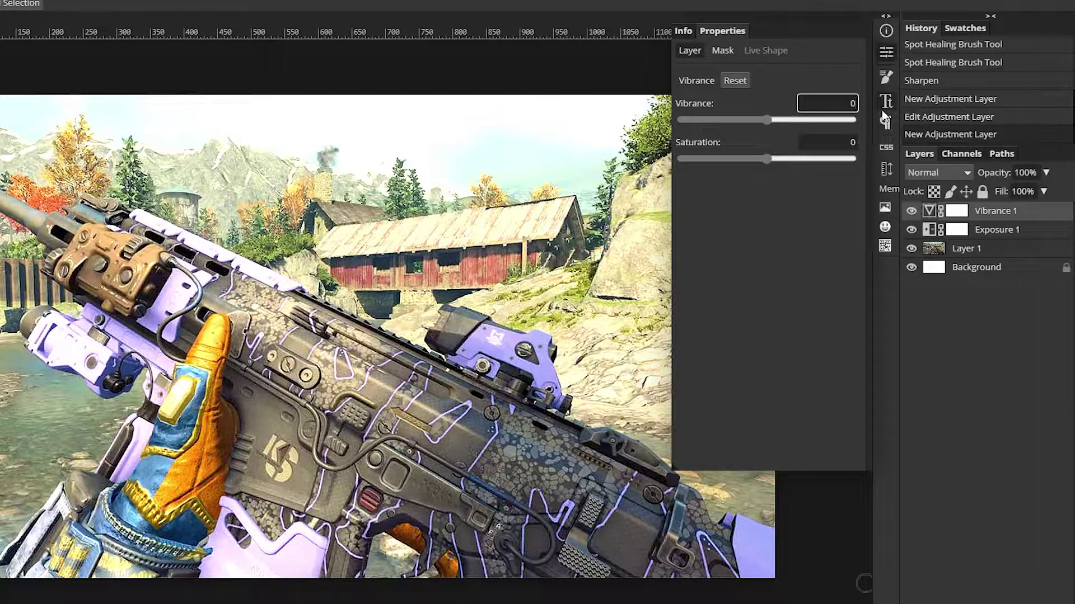
pyautogui.write('-6')
pyautogui.press('Return')
pyautogui.press('Tab')
pyautogui.write('26')
pyautogui.press('Return')
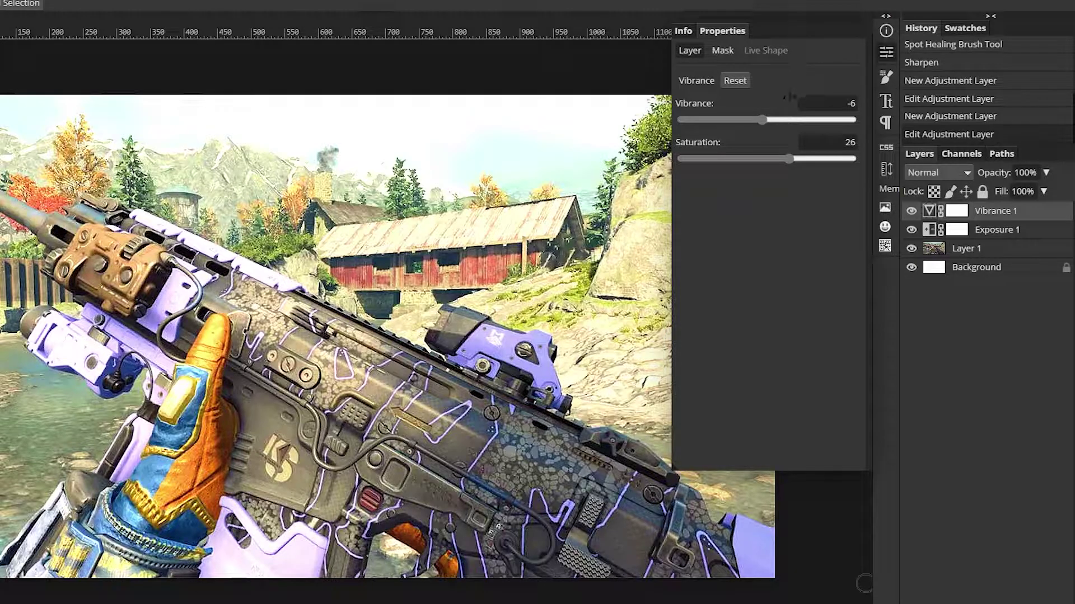
pyautogui.moveTo(762, 119)
pyautogui.mouseDown()
pyautogui.moveTo(846, 120)
pyautogui.moveTo(764, 120)
pyautogui.mouseUp()
# Add a Curves adjustment layer and shape its red channel with slightly raised highlights and lowered shadows.
pyautogui.click(970, 579)
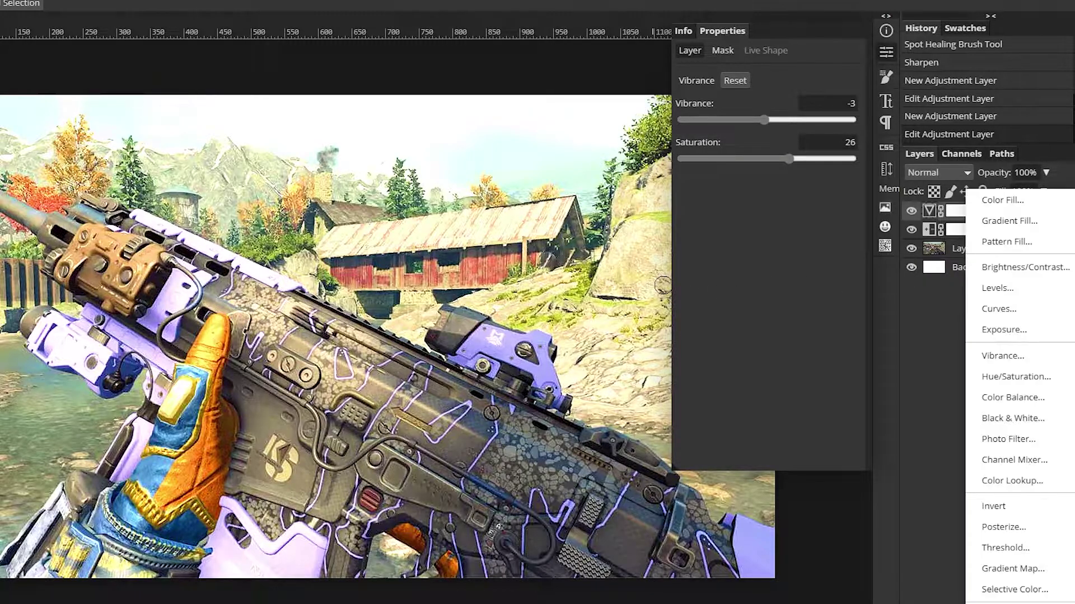
pyautogui.click(1035, 315)
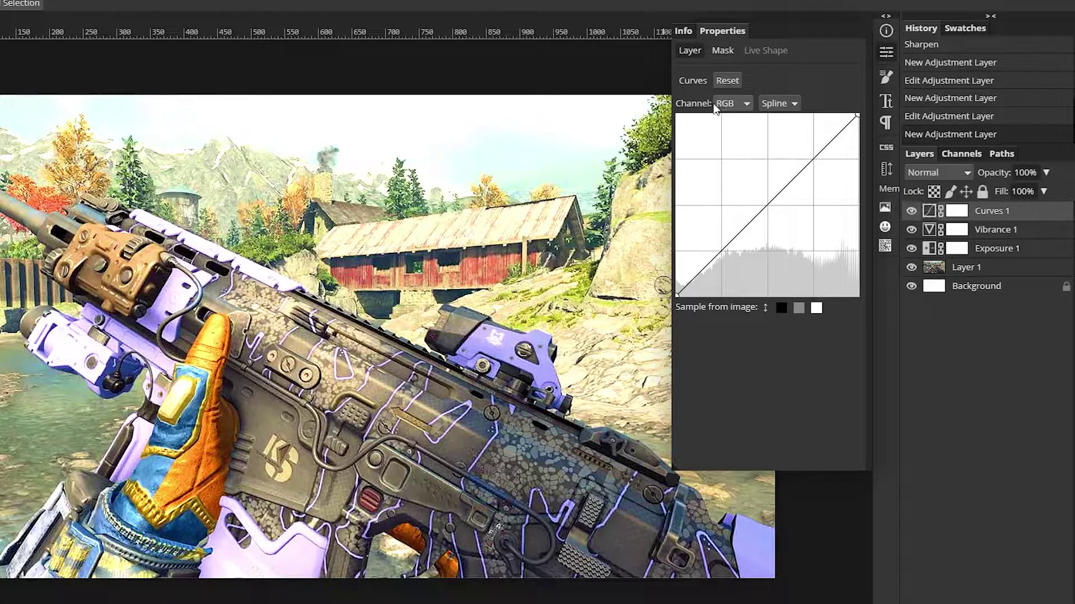
pyautogui.click(726, 104)
pyautogui.click(726, 128)
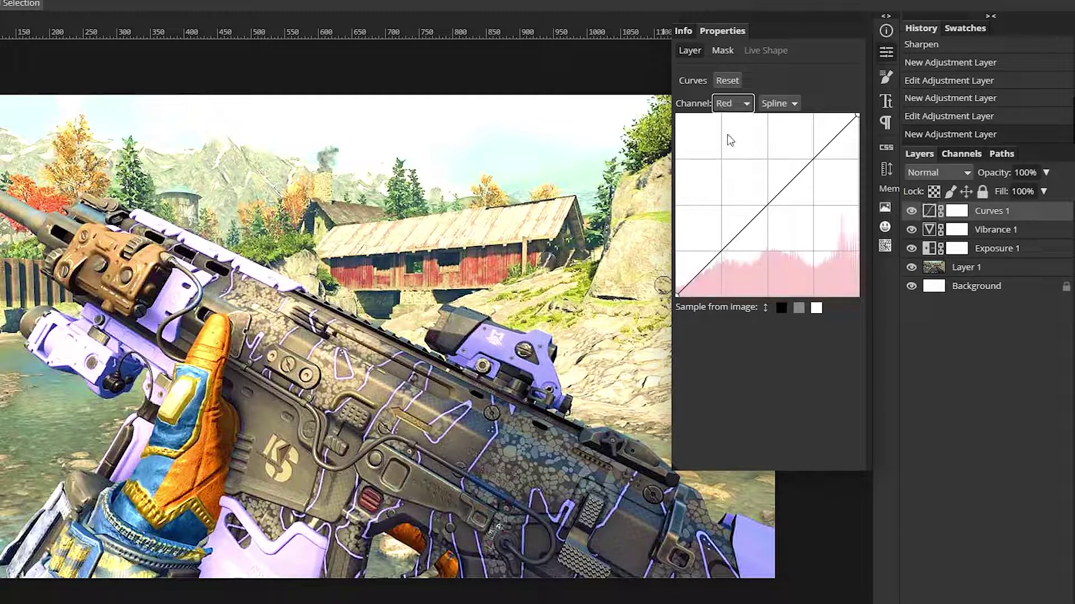
pyautogui.moveTo(827, 165); pyautogui.dragTo(814, 150)
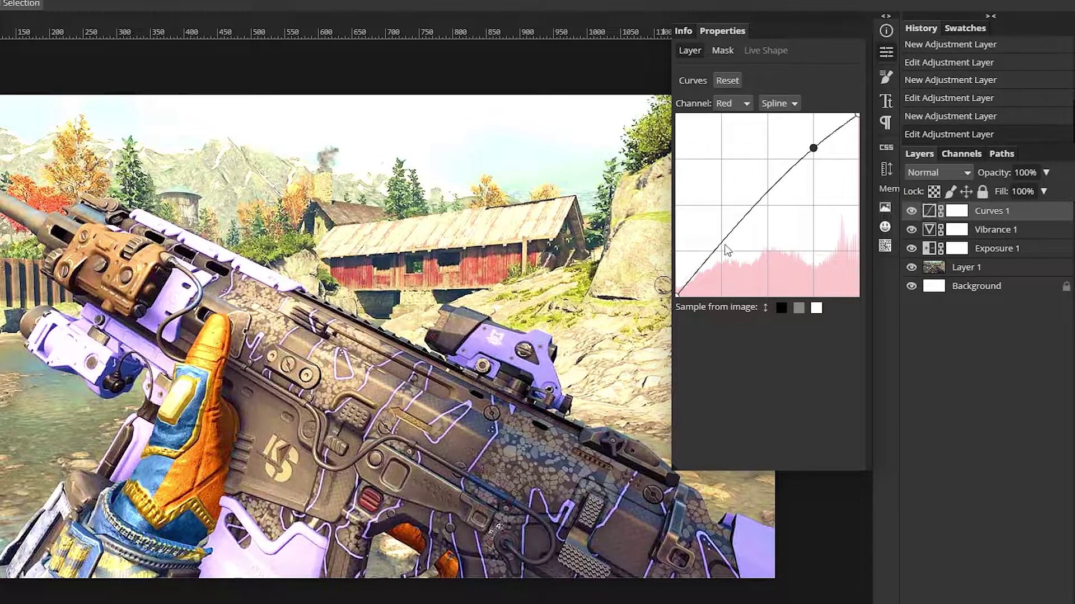
pyautogui.moveTo(727, 250); pyautogui.dragTo(722, 263)
# Bend the green channel curve into a gentle S, raising the highlights and lowering the shadows.
pyautogui.click(733, 103)
pyautogui.click(737, 142)
pyautogui.moveTo(826, 165); pyautogui.dragTo(813, 150)
pyautogui.moveTo(716, 264); pyautogui.dragTo(724, 262)
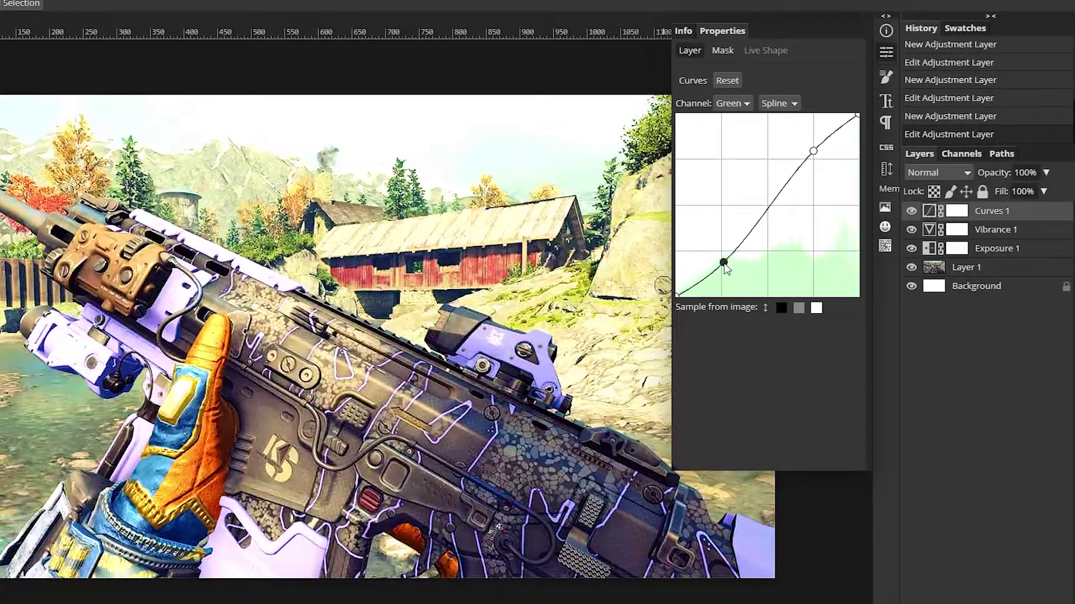
# Adjust the blue channel curve by slightly lowering the highlights and raising the shadows.
pyautogui.click(733, 103)
pyautogui.click(736, 152)
pyautogui.moveTo(813, 161); pyautogui.dragTo(812, 168)
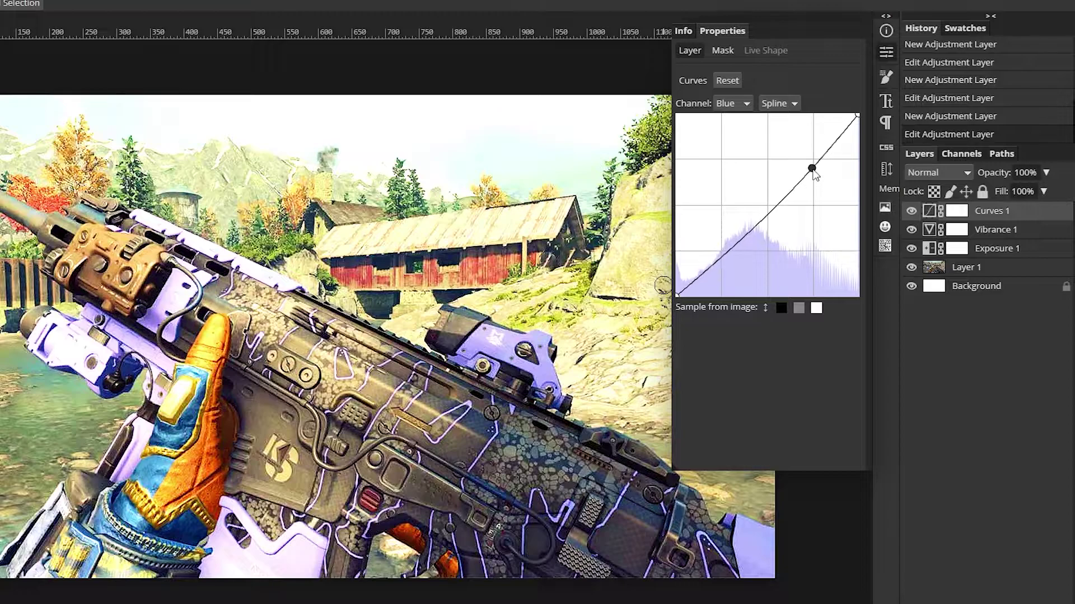
pyautogui.moveTo(730, 235); pyautogui.dragTo(720, 241)
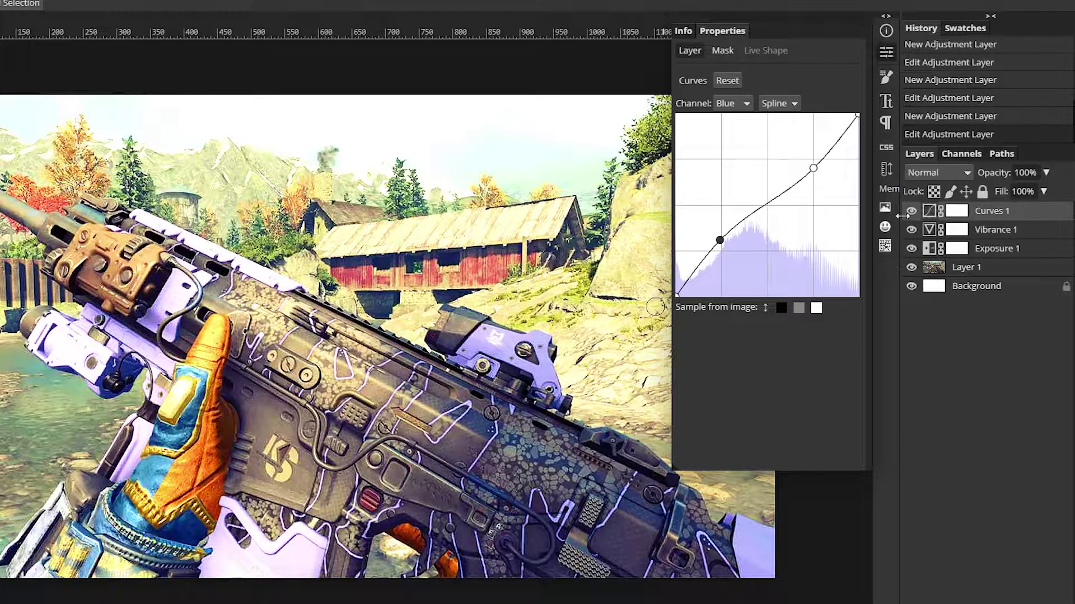
# Toggle the Curves layer's visibility to compare the image before and after, leaving the layer shown.
pyautogui.click(912, 215)
pyautogui.click(911, 216)
pyautogui.click(911, 216)
pyautogui.click(911, 216)
pyautogui.click(911, 216)
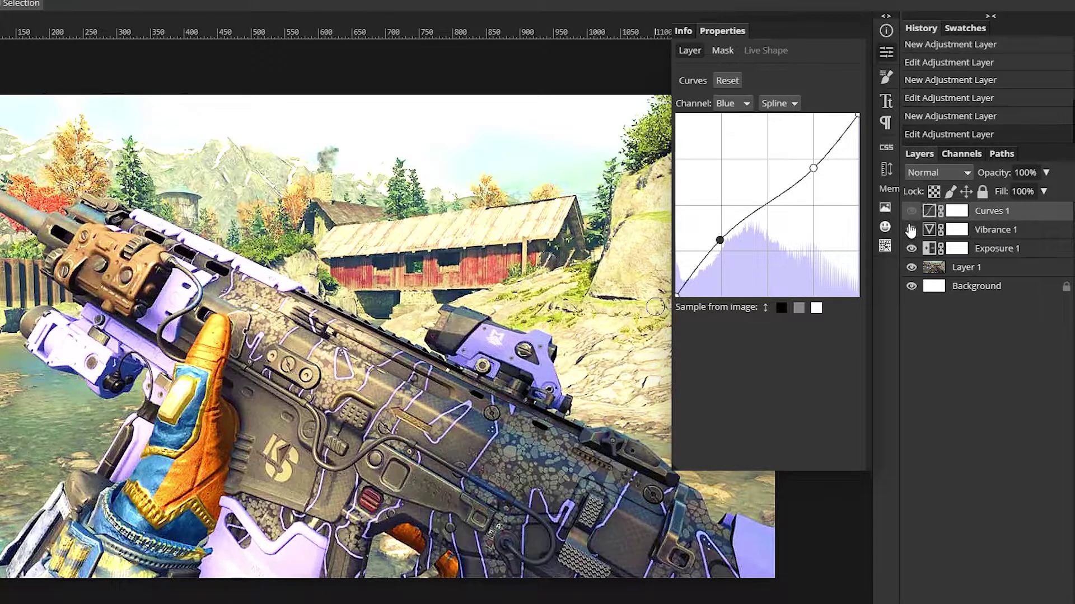
pyautogui.click(910, 213)
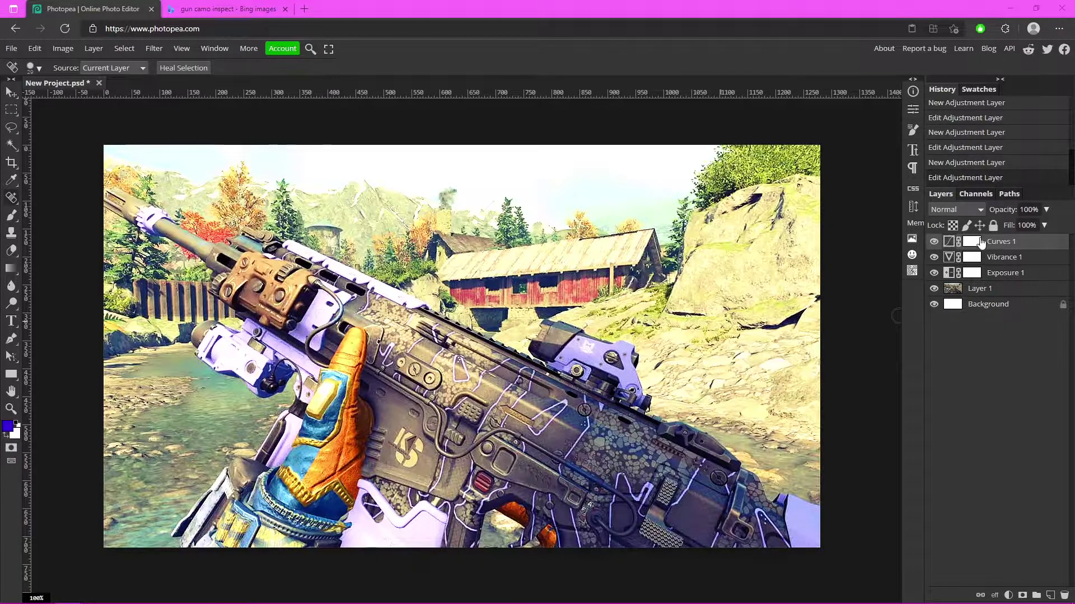
# Add a linear Gradient Fill layer on top with its angle at 112° and scale at 82%.
pyautogui.click(1008, 595)
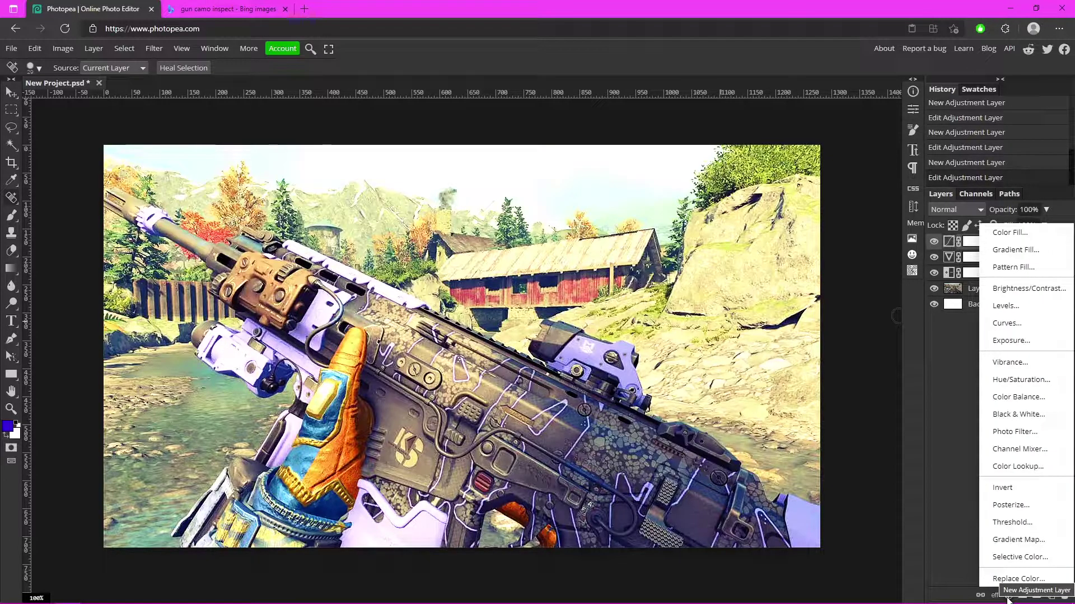
pyautogui.click(1044, 250)
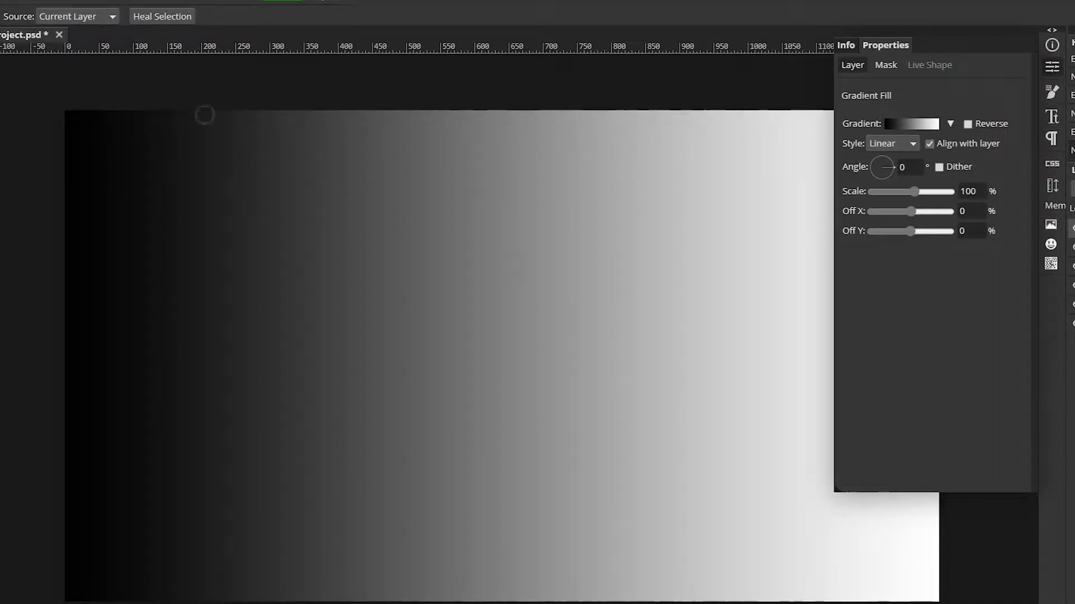
pyautogui.click(914, 166)
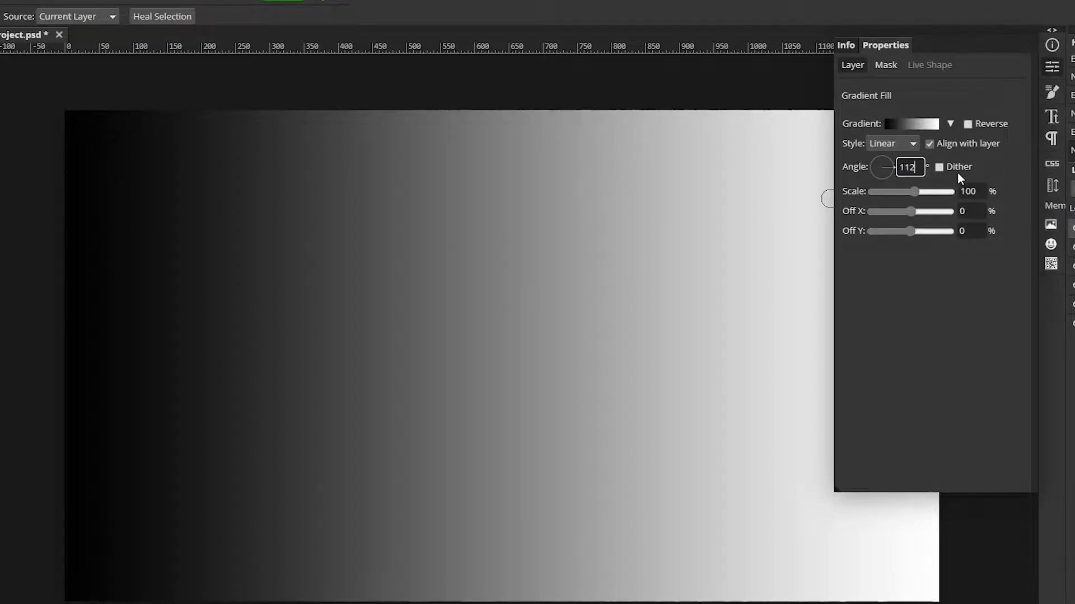
pyautogui.press('Return')
pyautogui.click(968, 191)
pyautogui.write('82')
pyautogui.press('Return')
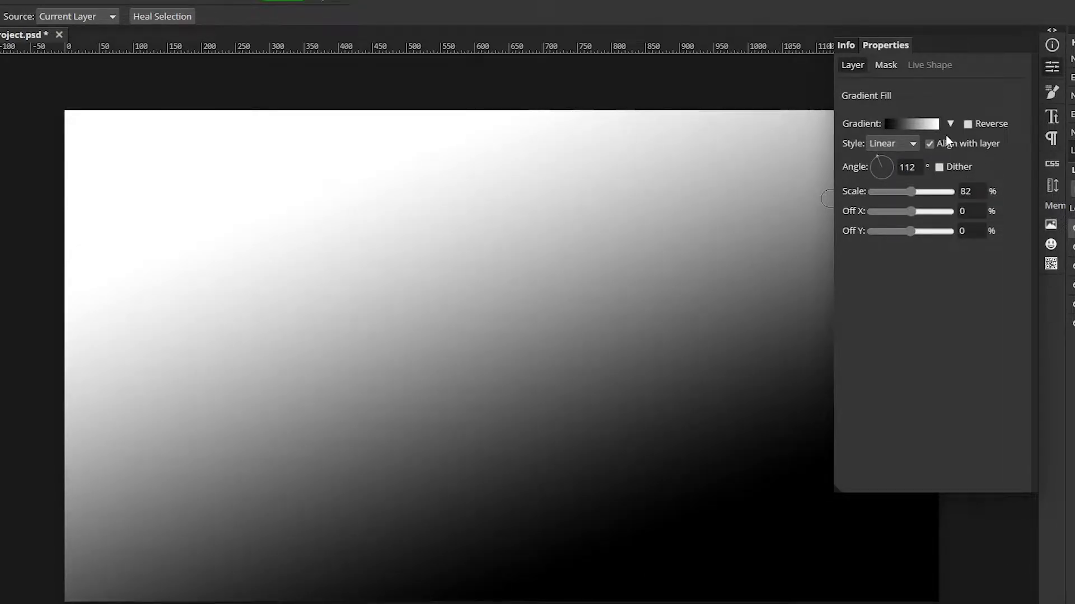
# Recolor both end stops of the fill layer's gradient to violet (7f00ff).
pyautogui.click(912, 124)
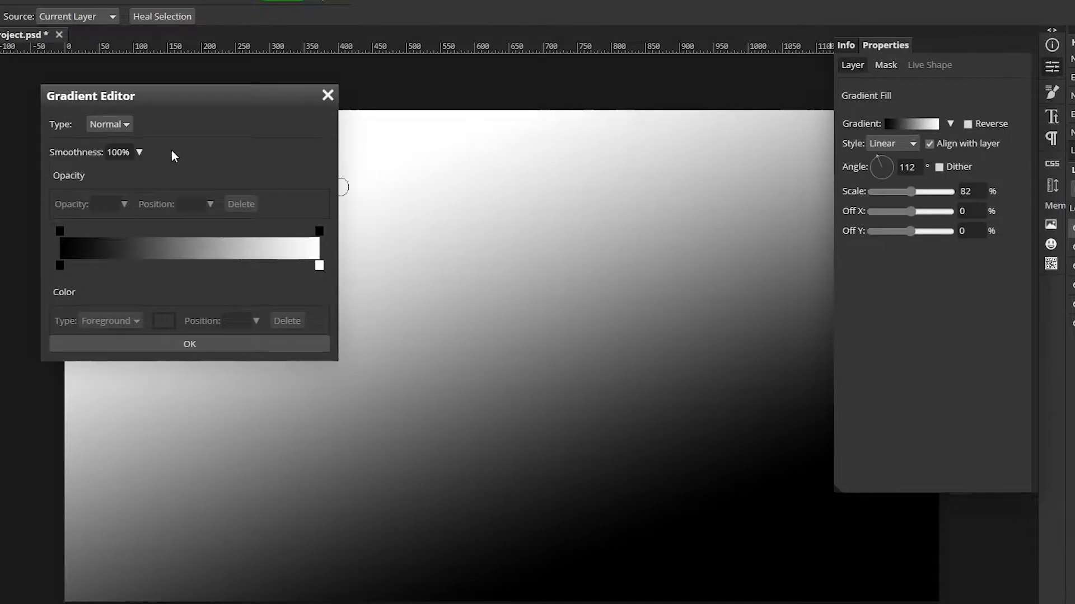
pyautogui.doubleClick(59, 266)
pyautogui.moveTo(224, 164)
pyautogui.mouseDown()
pyautogui.moveTo(210, 152)
pyautogui.moveTo(218, 114)
pyautogui.mouseUp()
pyautogui.click(297, 278)
pyautogui.doubleClick(318, 263)
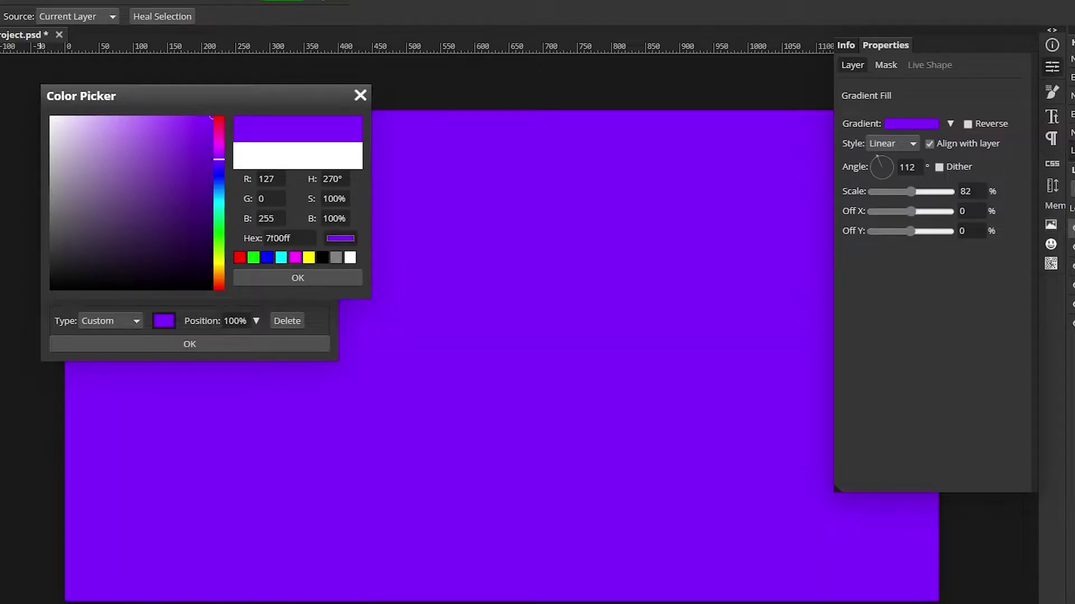
pyautogui.click(280, 278)
# Add a magenta-purple color stop at 49% in the middle of the gradient and accept the edited gradient.
pyautogui.moveTo(206, 265); pyautogui.dragTo(188, 267)
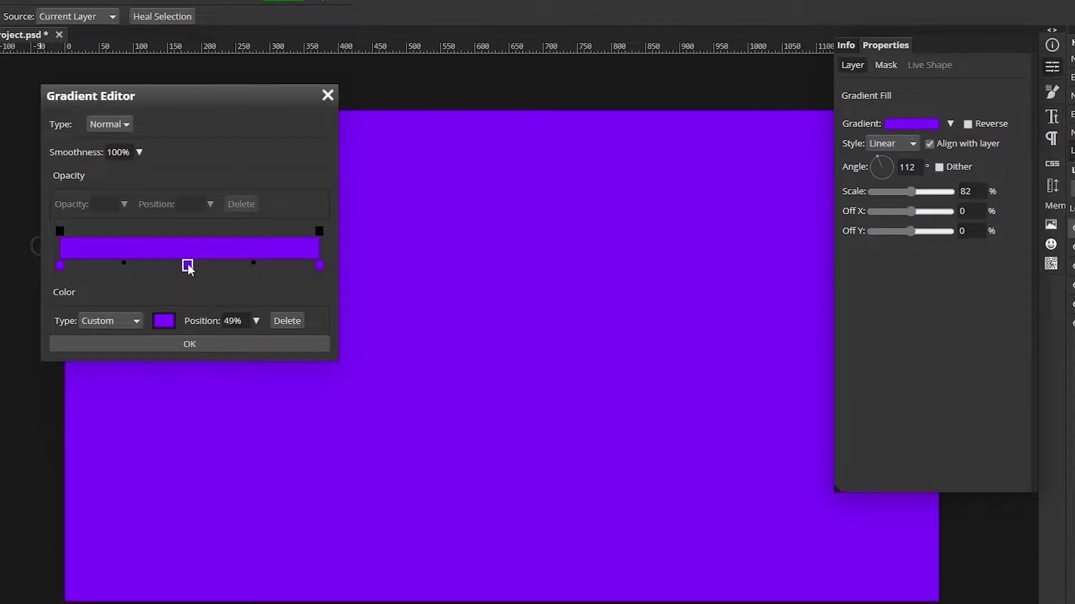
pyautogui.doubleClick(188, 266)
pyautogui.click(217, 150)
pyautogui.moveTo(218, 150); pyautogui.dragTo(218, 152)
pyautogui.click(218, 150)
pyautogui.click(280, 278)
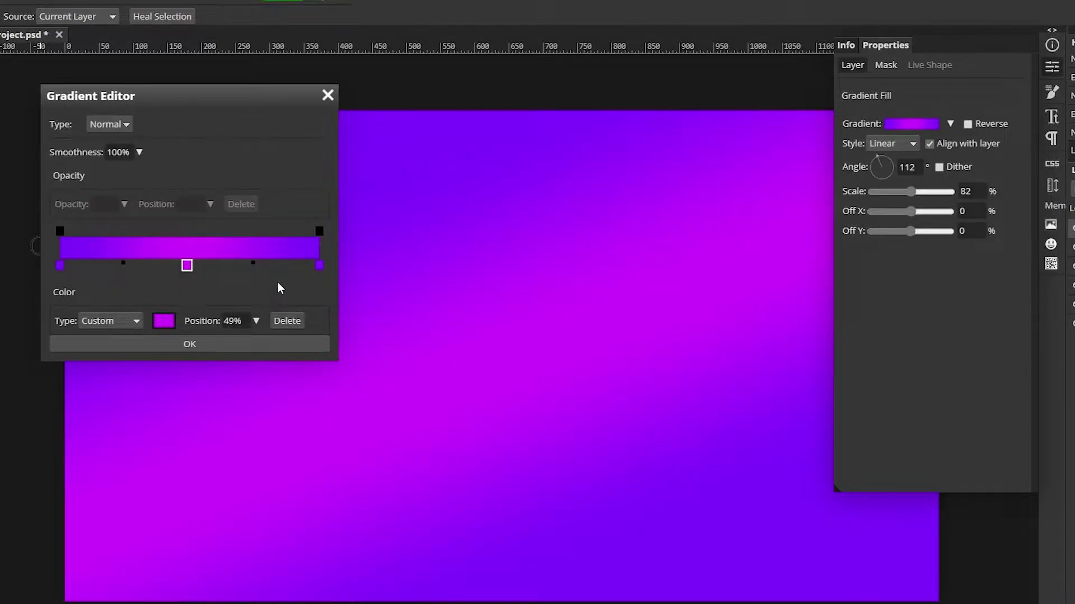
pyautogui.click(245, 347)
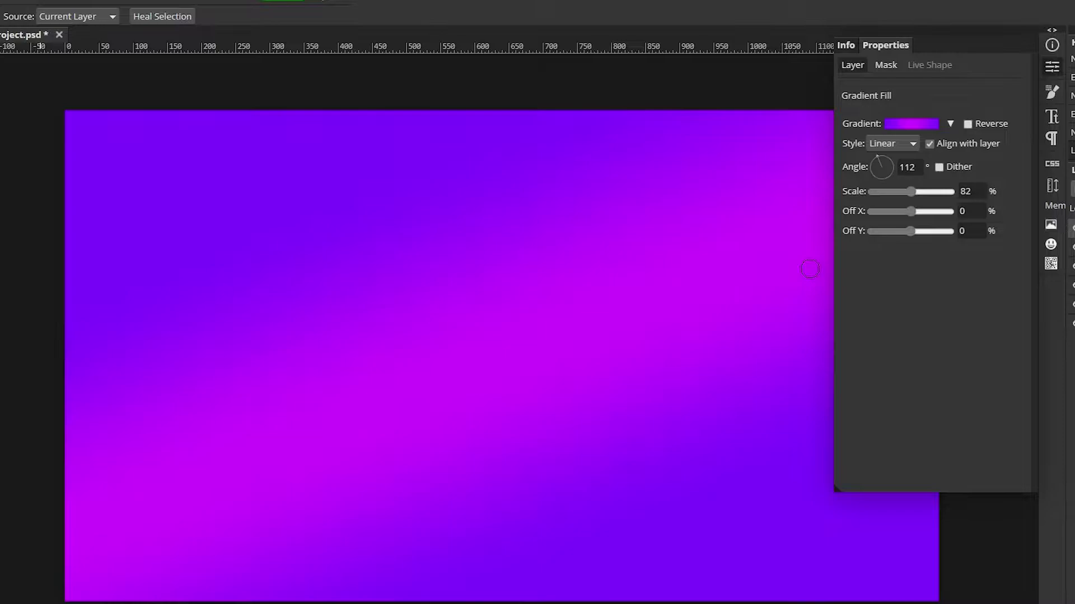
# Set the Gradient Fill layer's blend mode to Color and its gradient scale to 123%.
pyautogui.click(934, 189)
pyautogui.scroll(-3, 926, 440)
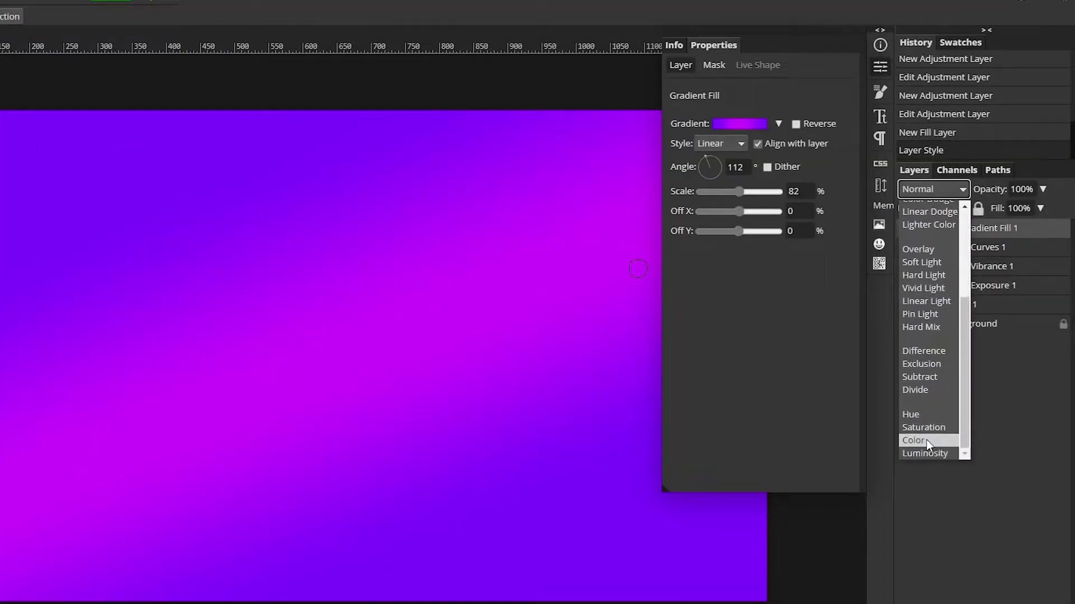
pyautogui.click(926, 440)
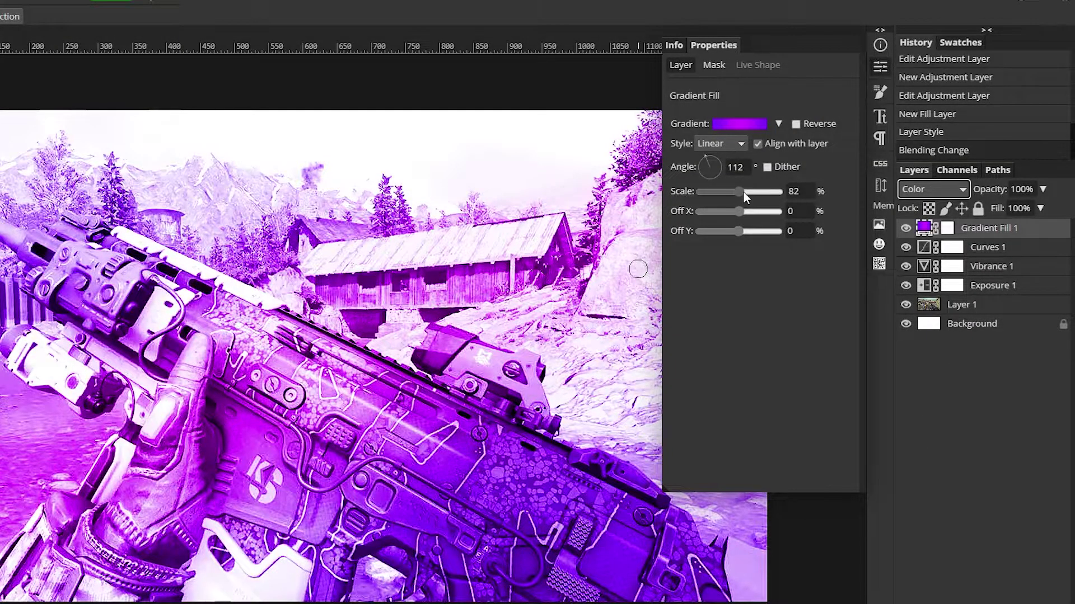
pyautogui.moveTo(743, 190); pyautogui.dragTo(745, 191)
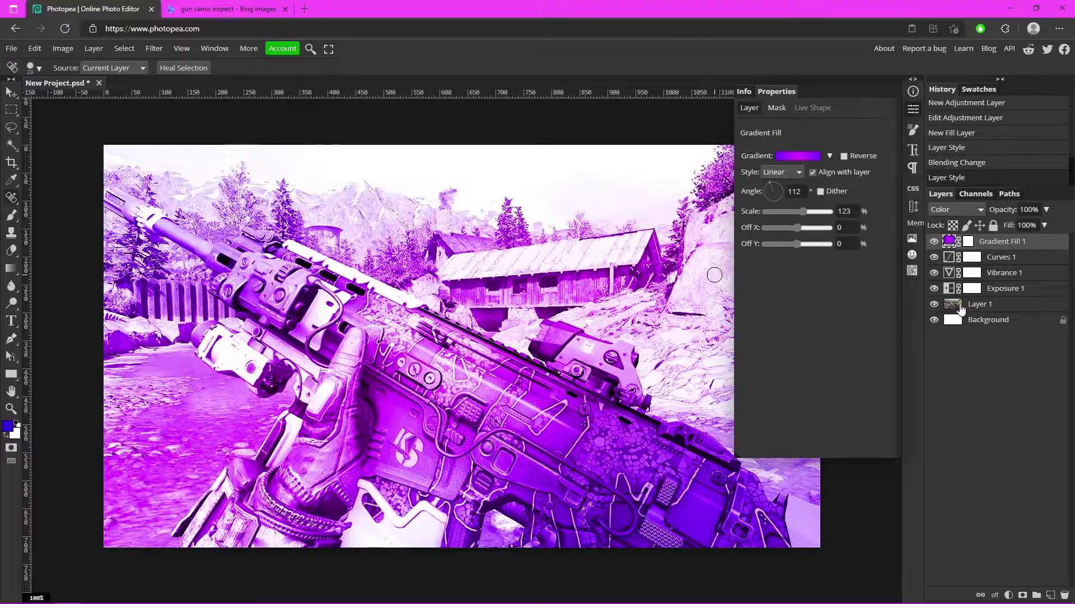
pyautogui.click(974, 311)
pyautogui.click(989, 324)
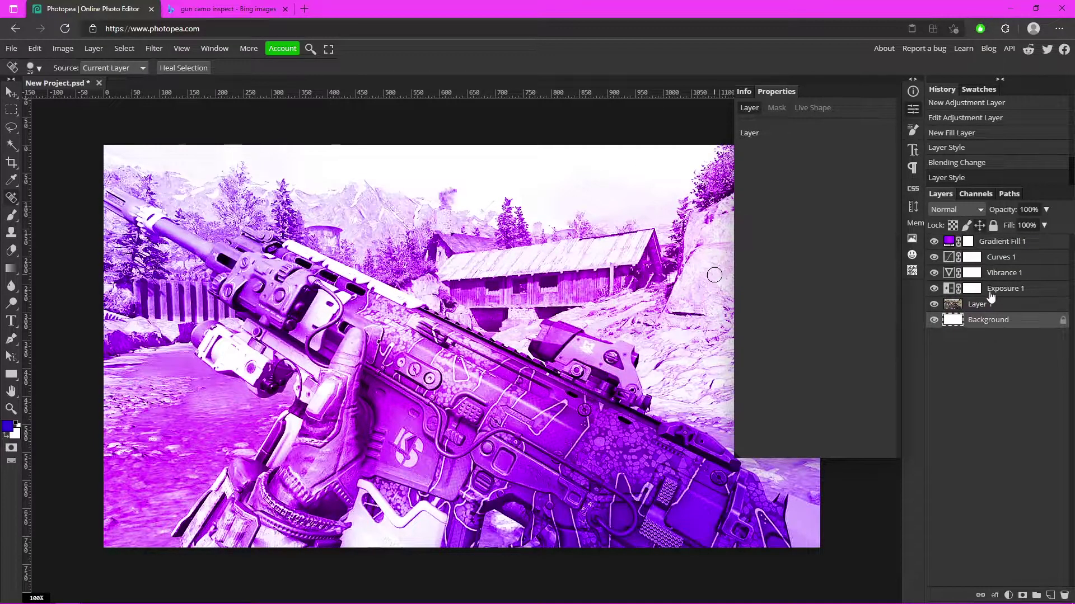
pyautogui.click(913, 110)
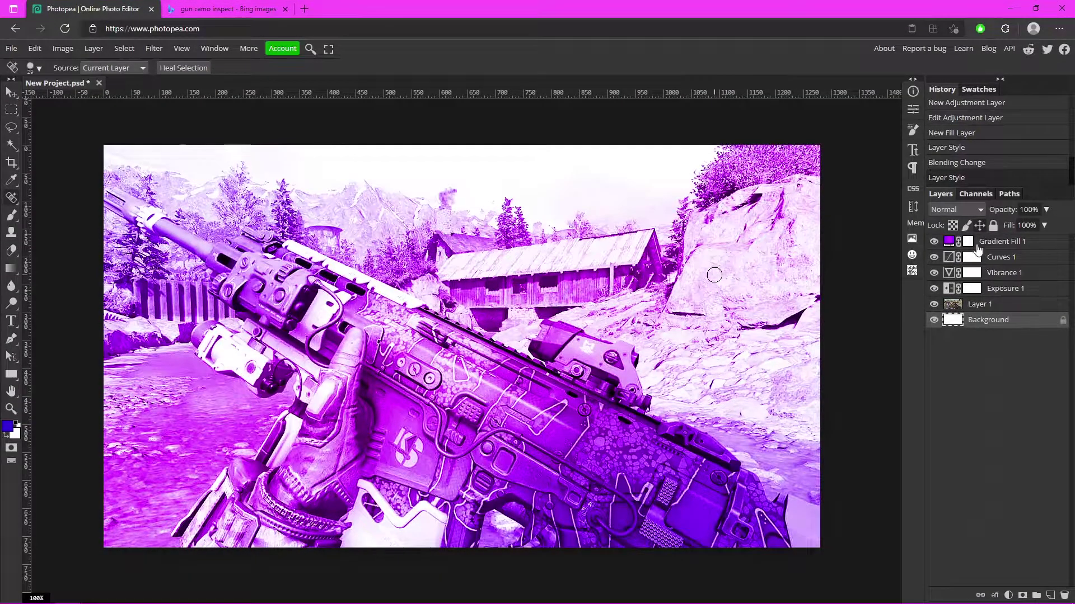
# Target the Gradient Fill layer's mask and set up a larger, softer black brush for painting on it.
pyautogui.click(967, 242)
pyautogui.click(950, 244)
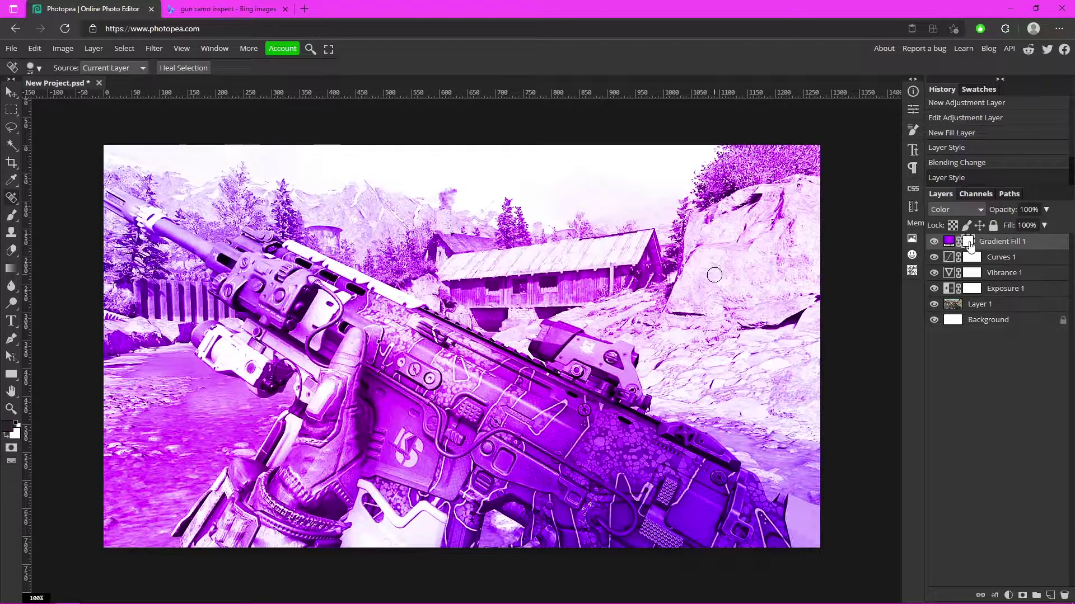
pyautogui.click(12, 215)
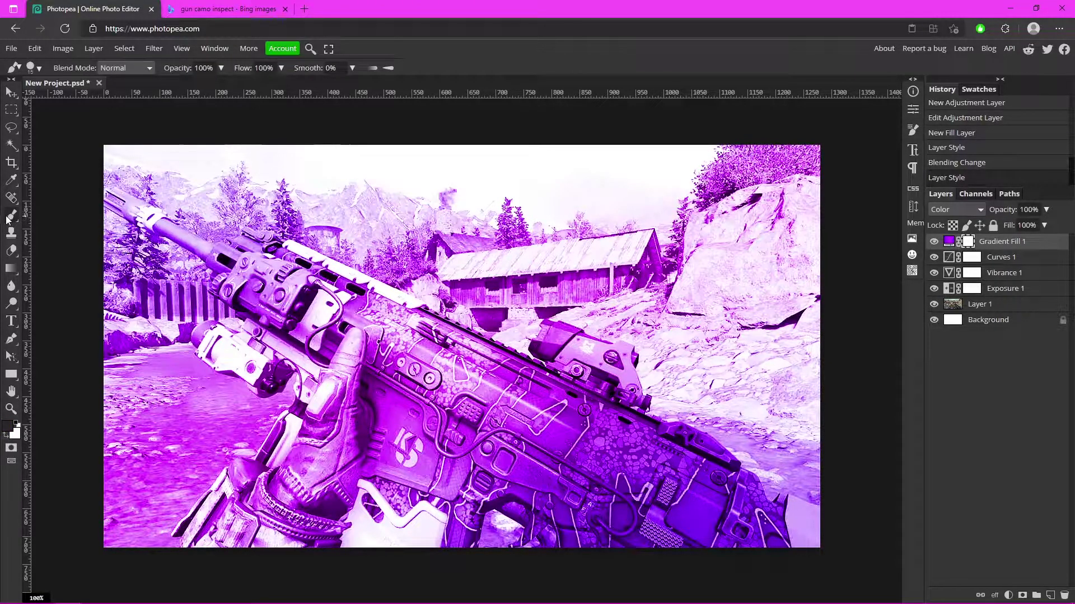
pyautogui.click(9, 430)
pyautogui.click(99, 290)
pyautogui.click(261, 281)
pyautogui.click(39, 68)
pyautogui.moveTo(96, 99); pyautogui.dragTo(119, 97)
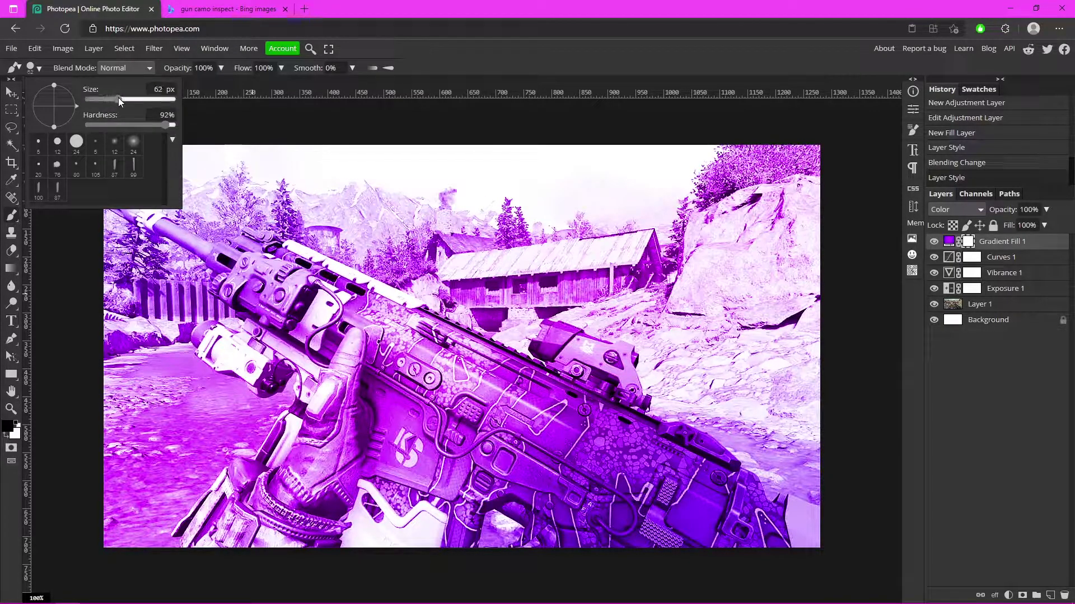
pyautogui.moveTo(165, 124)
pyautogui.mouseDown()
pyautogui.moveTo(137, 126)
pyautogui.moveTo(141, 101)
pyautogui.mouseUp()
# Lower the brush opacity to 45% and paint on the mask to fade the gradient over the gun body and gloved hand.
pyautogui.moveTo(301, 312)
pyautogui.mouseDown()
pyautogui.moveTo(508, 416)
pyautogui.moveTo(561, 472)
pyautogui.moveTo(633, 498)
pyautogui.moveTo(675, 526)
pyautogui.mouseUp()
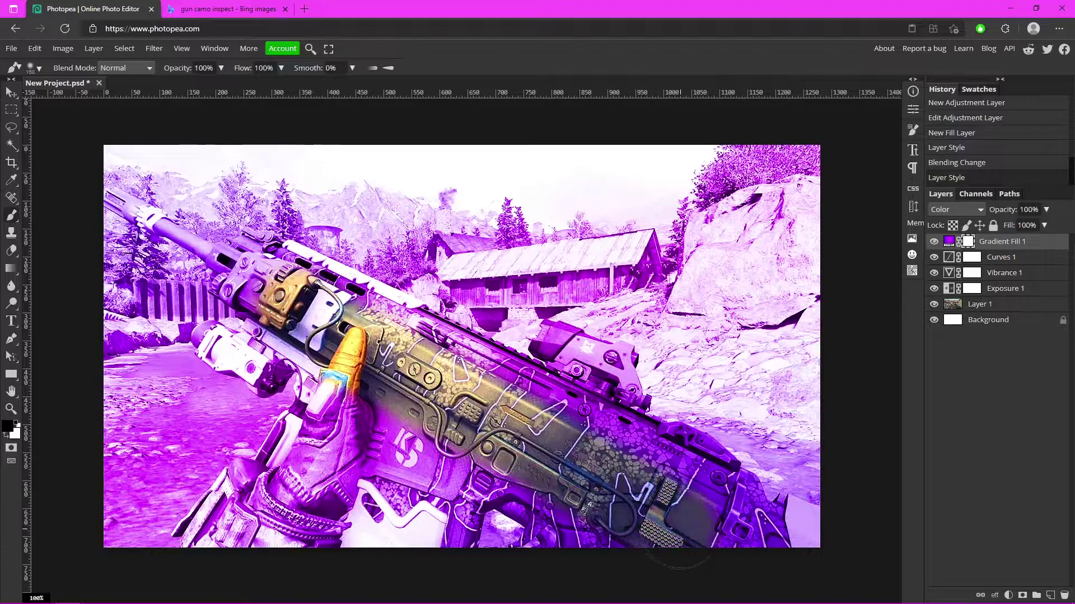
pyautogui.hotkey('ctrl', 'z')
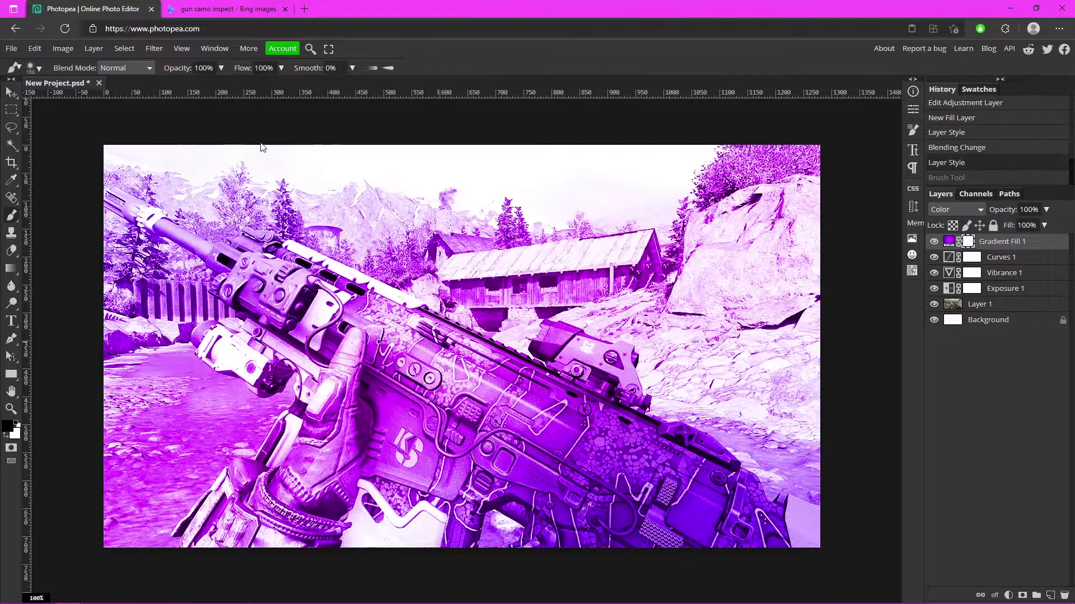
pyautogui.click(221, 68)
pyautogui.moveTo(223, 85); pyautogui.dragTo(194, 85)
pyautogui.moveTo(298, 280)
pyautogui.mouseDown()
pyautogui.moveTo(350, 336)
pyautogui.moveTo(503, 442)
pyautogui.moveTo(492, 426)
pyautogui.moveTo(302, 477)
pyautogui.moveTo(321, 427)
pyautogui.moveTo(262, 531)
pyautogui.moveTo(272, 526)
pyautogui.mouseUp()
pyautogui.moveTo(333, 331); pyautogui.dragTo(162, 222)
pyautogui.hotkey('ctrl', 'z')
pyautogui.moveTo(342, 299)
pyautogui.mouseDown()
pyautogui.moveTo(424, 365)
pyautogui.moveTo(662, 575)
pyautogui.mouseUp()
pyautogui.moveTo(627, 470)
pyautogui.mouseDown()
pyautogui.moveTo(686, 578)
pyautogui.moveTo(616, 458)
pyautogui.mouseUp()
pyautogui.click(571, 370)
pyautogui.click(579, 370)
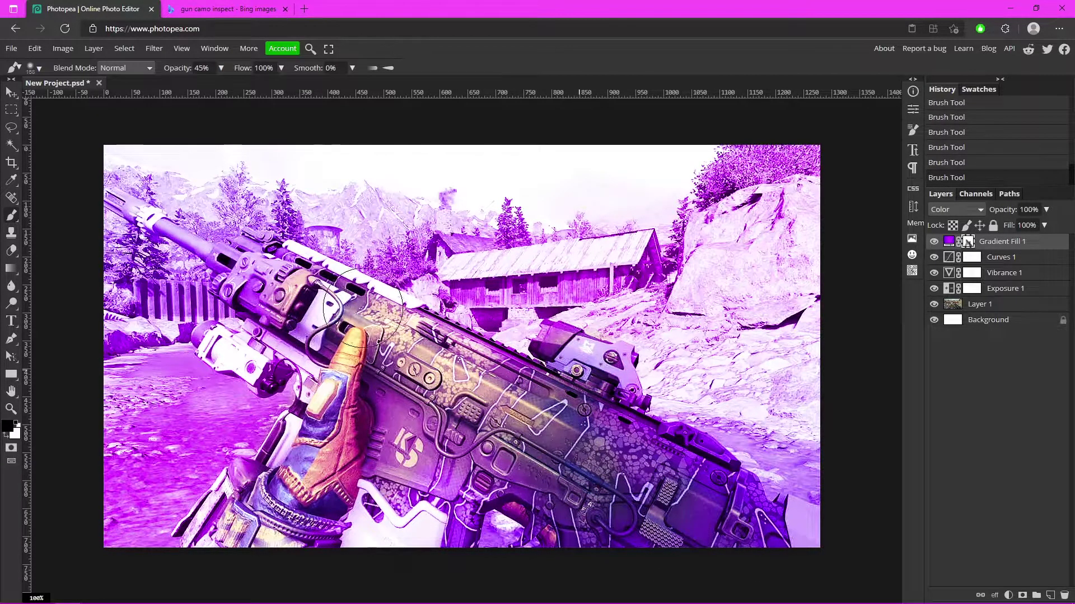
# Undo the last dab and refine the gradient mask with white and black strokes along the gun's barrel and body.
pyautogui.hotkey('ctrl', 'z')
pyautogui.press('x')
pyautogui.click(255, 275)
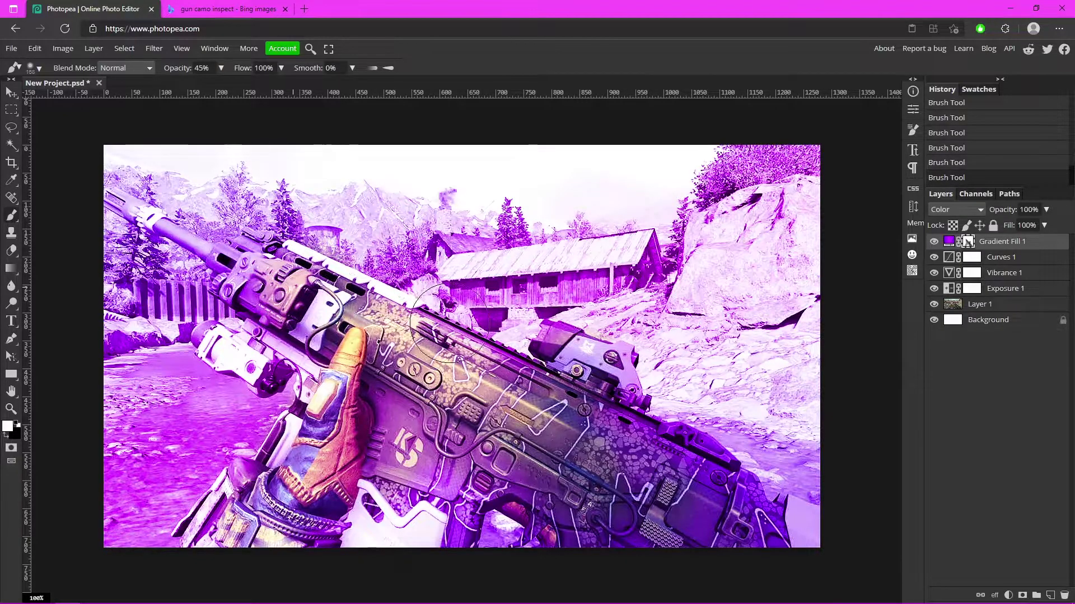
pyautogui.click(10, 429)
pyautogui.click(126, 224)
pyautogui.click(248, 264)
pyautogui.click(292, 286)
pyautogui.moveTo(395, 336); pyautogui.dragTo(550, 423)
# Duplicate Layer 1 twice above the original.
pyautogui.hotkey('ctrl', 'z')
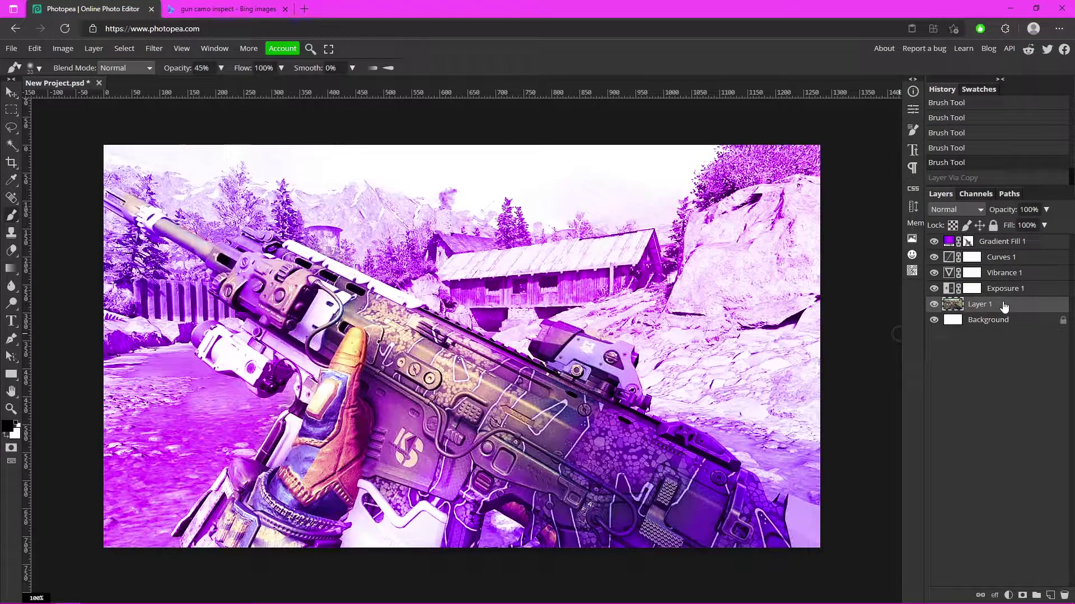
pyautogui.hotkey('ctrl', 'j')
pyautogui.hotkey('ctrl', 'j')
pyautogui.click(992, 325)
pyautogui.click(991, 305)
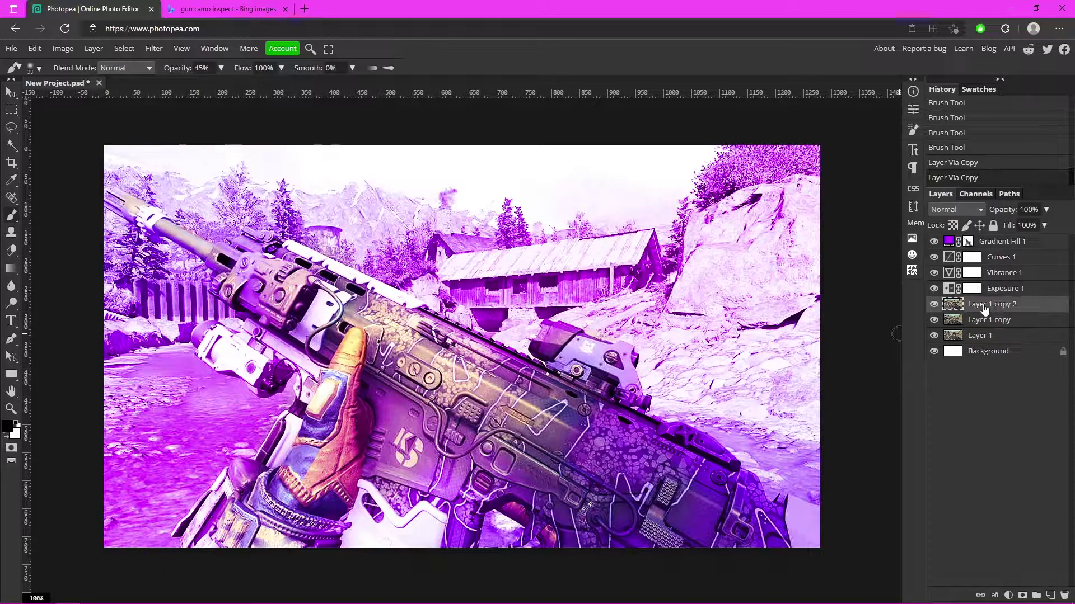
# Try a color fringe by excluding the red channel from Layer 1 copy 2 and nudging that layer slightly left.
pyautogui.doubleClick(1043, 307)
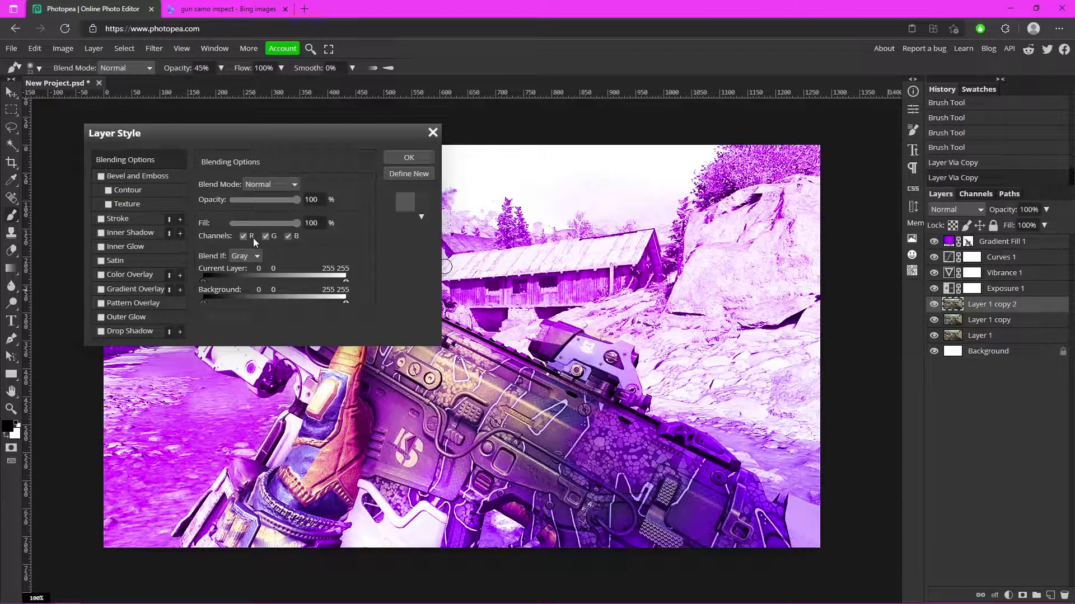
pyautogui.click(407, 158)
pyautogui.press('v')
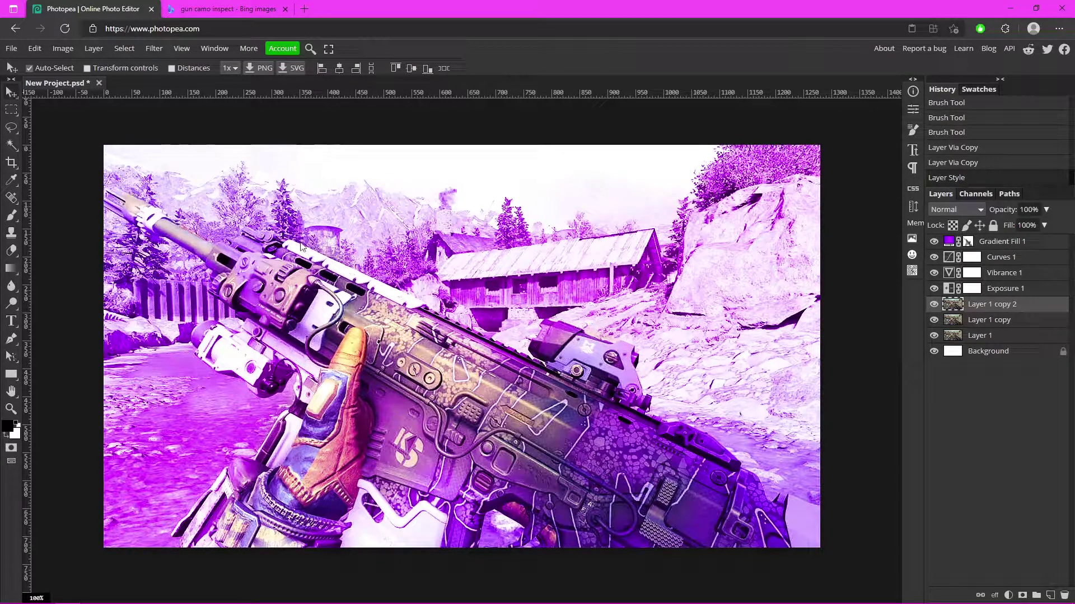
pyautogui.click(367, 297)
pyautogui.press('Left')
pyautogui.press('Left')
pyautogui.press('Left')
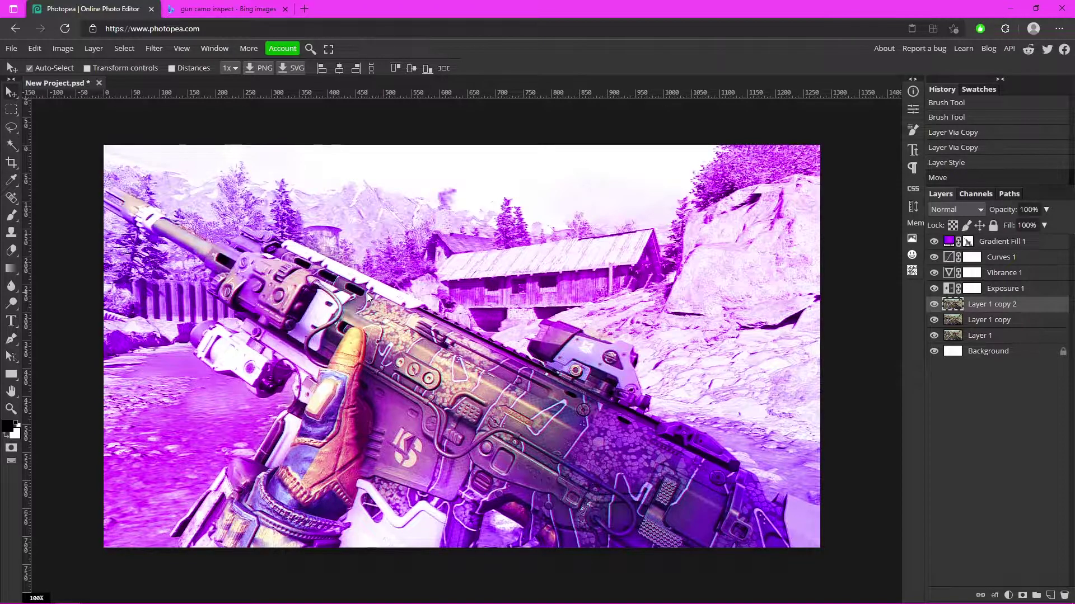
# Try excluding a color channel from Layer 1 copy and nudging that layer slightly upward.
pyautogui.click(1036, 324)
pyautogui.doubleClick(1037, 326)
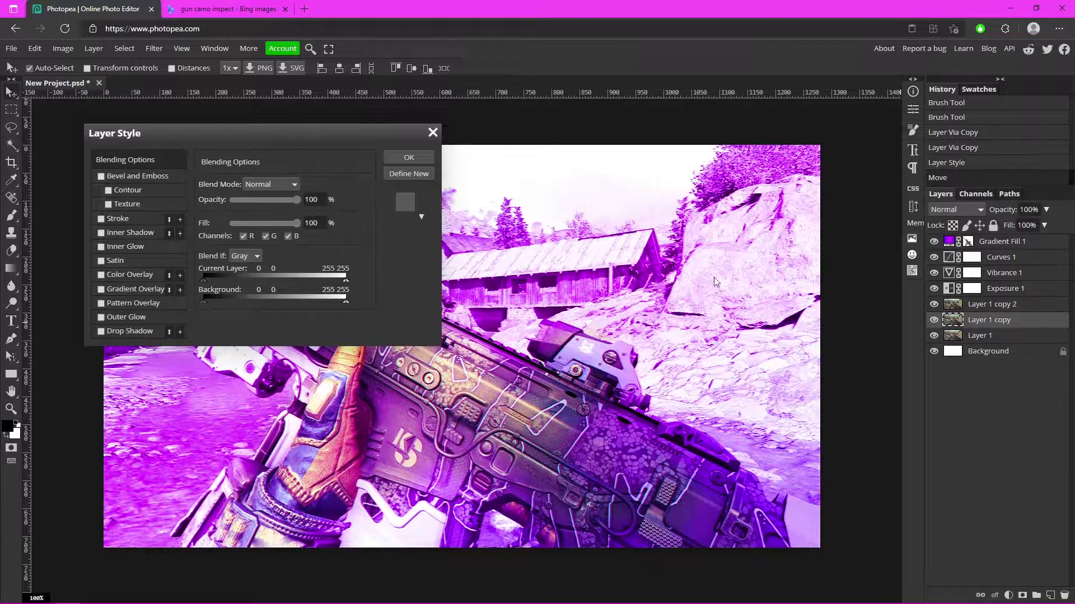
pyautogui.click(408, 159)
pyautogui.press('Up')
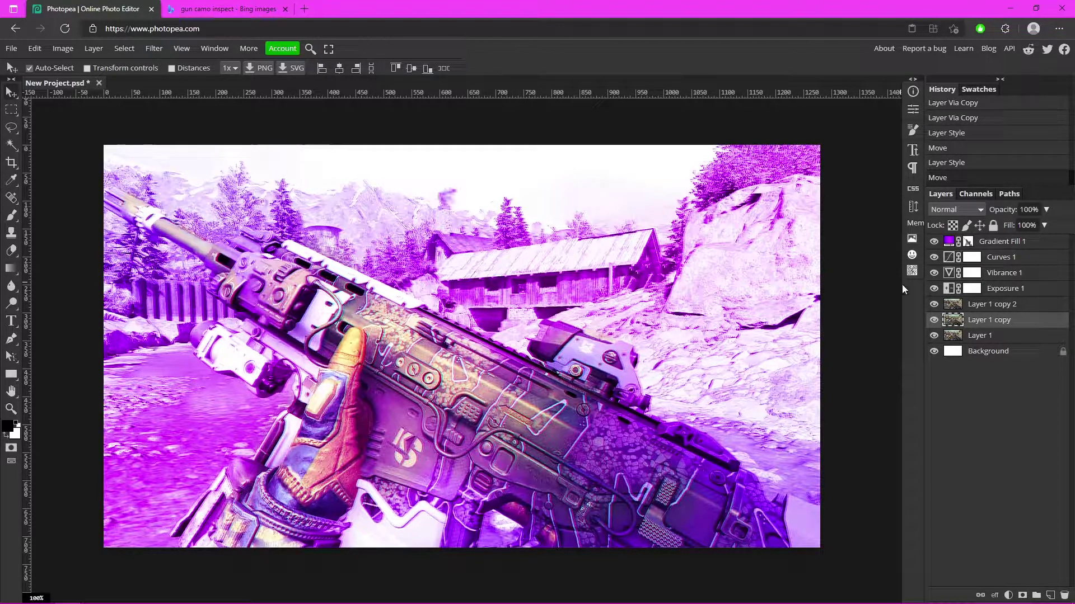
# Undo the color channel shifts and both duplicates of Layer 1.
pyautogui.hotkey('ctrl', 'z')
pyautogui.hotkey('ctrl', 'z')
pyautogui.hotkey('ctrl', 'z')
pyautogui.hotkey('ctrl', 'z')
pyautogui.hotkey('ctrl', 'z')
pyautogui.hotkey('ctrl', 'z')
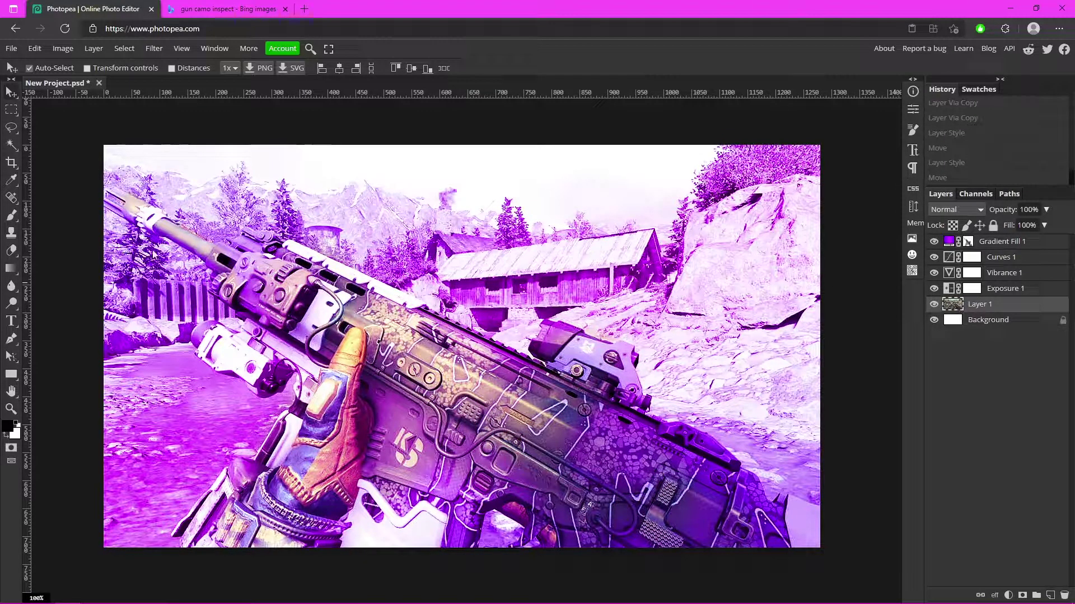
# Blur the scenery around the gun on Layer 1 using an enlarged Blur tool brush at 50% strength.
pyautogui.click(12, 285)
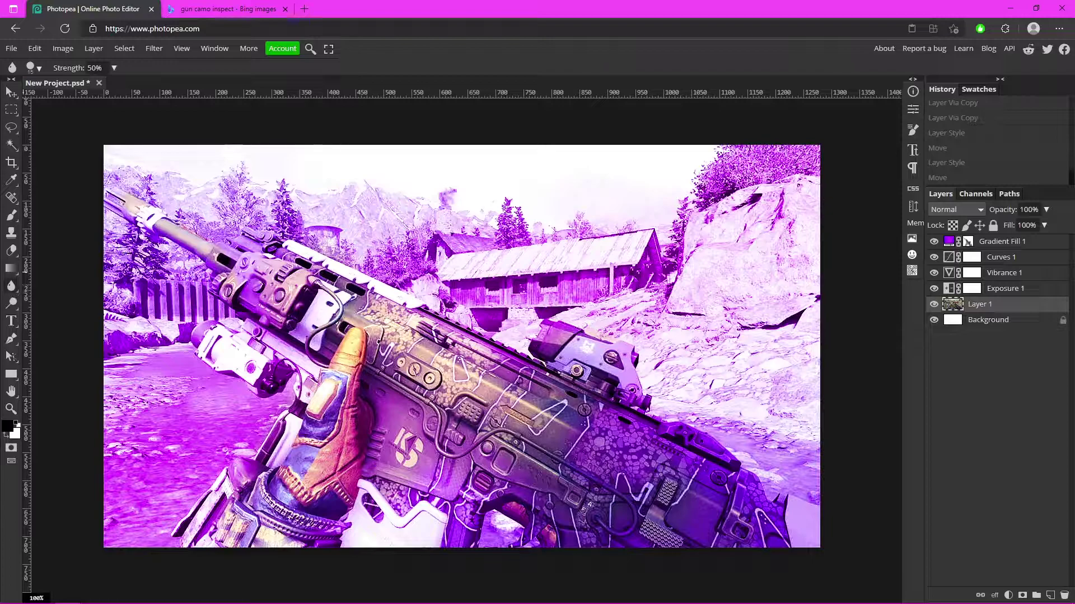
pyautogui.rightClick(10, 287)
pyautogui.click(51, 286)
pyautogui.click(34, 68)
pyautogui.moveTo(112, 99)
pyautogui.mouseDown()
pyautogui.moveTo(141, 104)
pyautogui.moveTo(136, 123)
pyautogui.moveTo(105, 123)
pyautogui.moveTo(141, 98)
pyautogui.mouseUp()
pyautogui.moveTo(98, 470)
pyautogui.mouseDown()
pyautogui.moveTo(128, 410)
pyautogui.moveTo(102, 519)
pyautogui.moveTo(194, 401)
pyautogui.moveTo(160, 392)
pyautogui.moveTo(110, 303)
pyautogui.moveTo(123, 300)
pyautogui.moveTo(94, 281)
pyautogui.moveTo(101, 302)
pyautogui.moveTo(105, 179)
pyautogui.moveTo(155, 144)
pyautogui.moveTo(237, 165)
pyautogui.moveTo(164, 134)
pyautogui.moveTo(256, 173)
pyautogui.moveTo(393, 192)
pyautogui.moveTo(464, 224)
pyautogui.moveTo(427, 236)
pyautogui.moveTo(615, 250)
pyautogui.moveTo(740, 304)
pyautogui.moveTo(725, 328)
pyautogui.moveTo(737, 355)
pyautogui.moveTo(704, 347)
pyautogui.moveTo(747, 341)
pyautogui.moveTo(717, 296)
pyautogui.moveTo(720, 208)
pyautogui.moveTo(797, 178)
pyautogui.moveTo(719, 165)
pyautogui.moveTo(683, 199)
pyautogui.moveTo(495, 162)
pyautogui.moveTo(386, 183)
pyautogui.moveTo(429, 211)
pyautogui.moveTo(779, 286)
pyautogui.moveTo(811, 390)
pyautogui.moveTo(771, 394)
pyautogui.moveTo(722, 359)
pyautogui.moveTo(727, 370)
pyautogui.moveTo(730, 356)
pyautogui.moveTo(753, 384)
pyautogui.moveTo(733, 273)
pyautogui.moveTo(507, 209)
pyautogui.moveTo(468, 213)
pyautogui.moveTo(473, 245)
pyautogui.moveTo(508, 263)
pyautogui.moveTo(440, 210)
pyautogui.moveTo(309, 160)
pyautogui.moveTo(206, 171)
pyautogui.moveTo(198, 145)
pyautogui.moveTo(144, 121)
pyautogui.moveTo(110, 142)
pyautogui.moveTo(120, 266)
pyautogui.moveTo(144, 289)
pyautogui.moveTo(99, 292)
pyautogui.mouseUp()
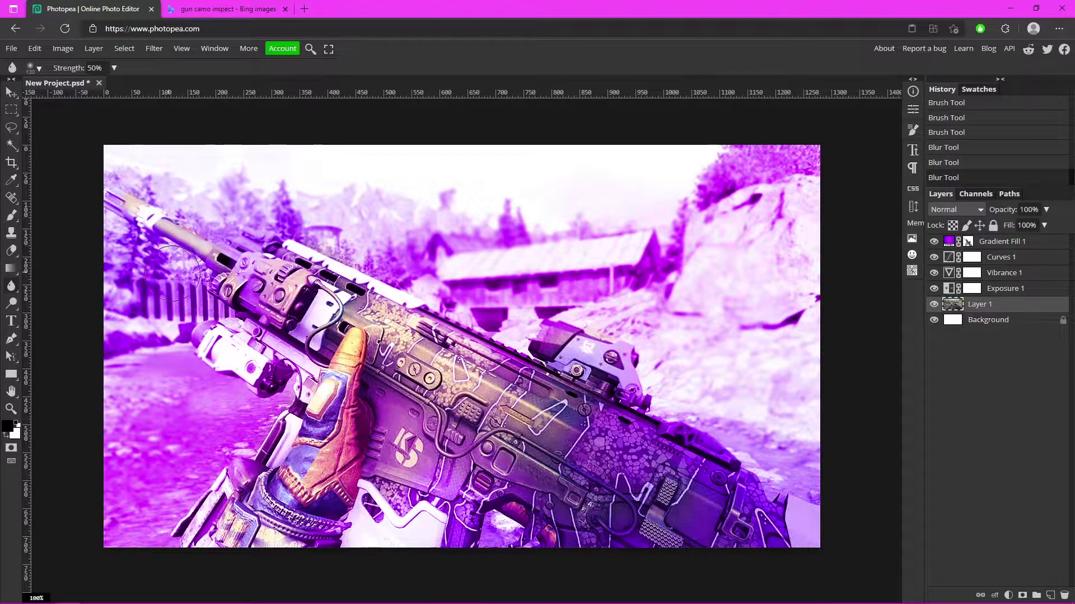
# Blur the remaining background close to the barrel and gloved hand with a smaller brush.
pyautogui.moveTo(134, 258); pyautogui.dragTo(162, 269)
pyautogui.moveTo(280, 418); pyautogui.dragTo(253, 418)
pyautogui.moveTo(175, 493); pyautogui.dragTo(234, 391)
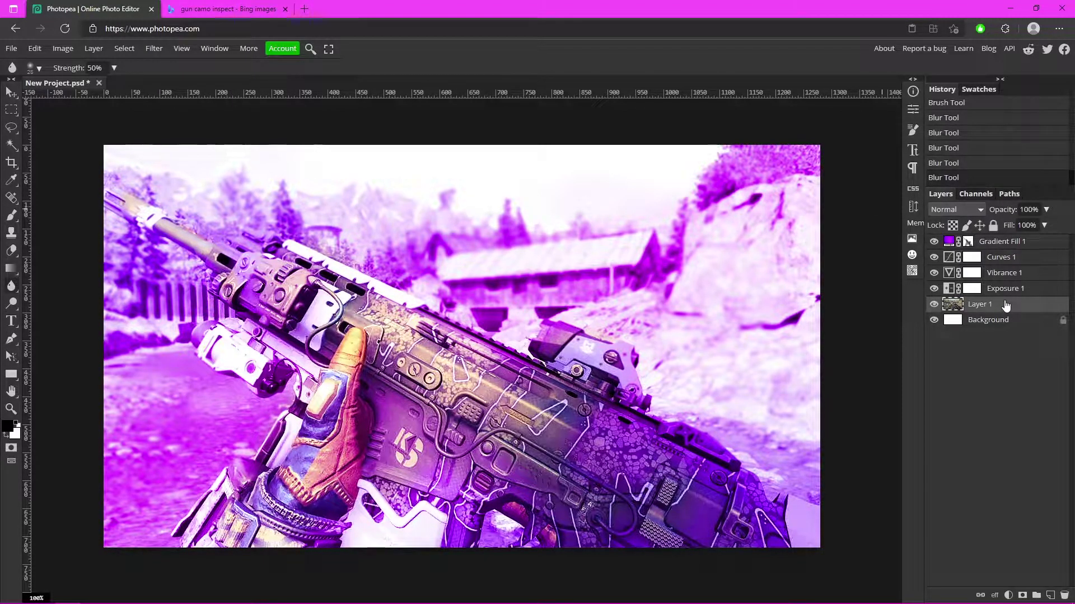
# Duplicate the blurred Layer 1 twice and offset the upper copy slightly left with its red channel excluded.
pyautogui.hotkey('ctrl', 'j')
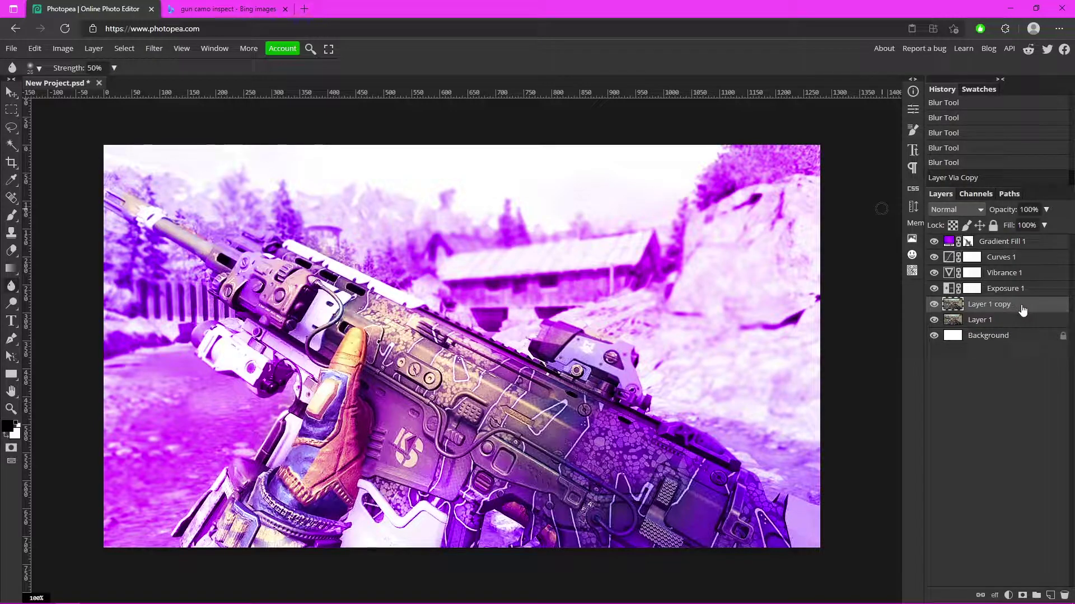
pyautogui.hotkey('ctrl', 'j')
pyautogui.doubleClick(1029, 309)
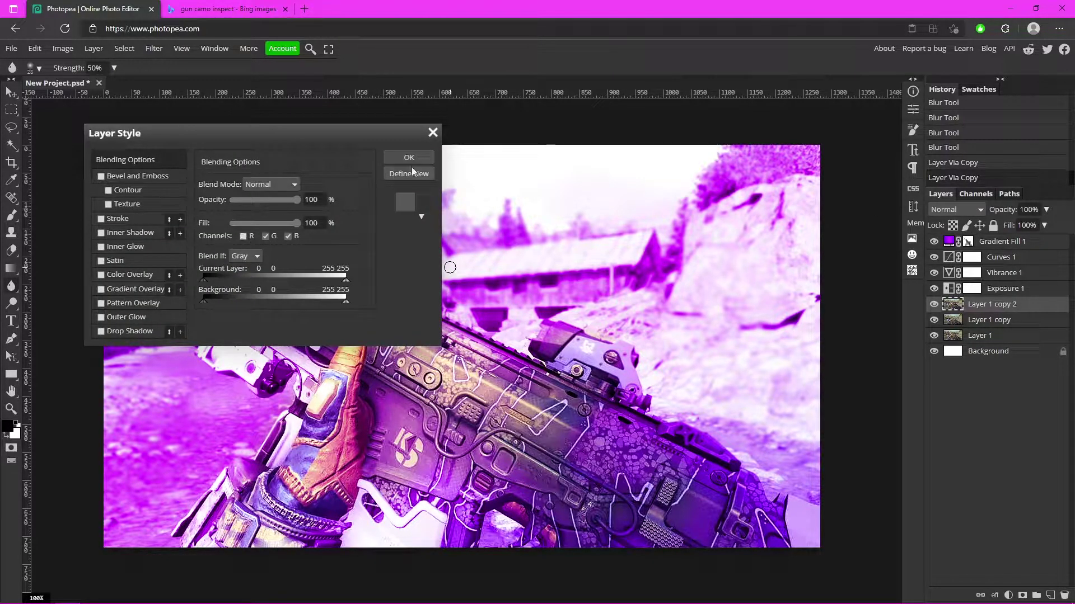
pyautogui.click(409, 159)
pyautogui.click(10, 92)
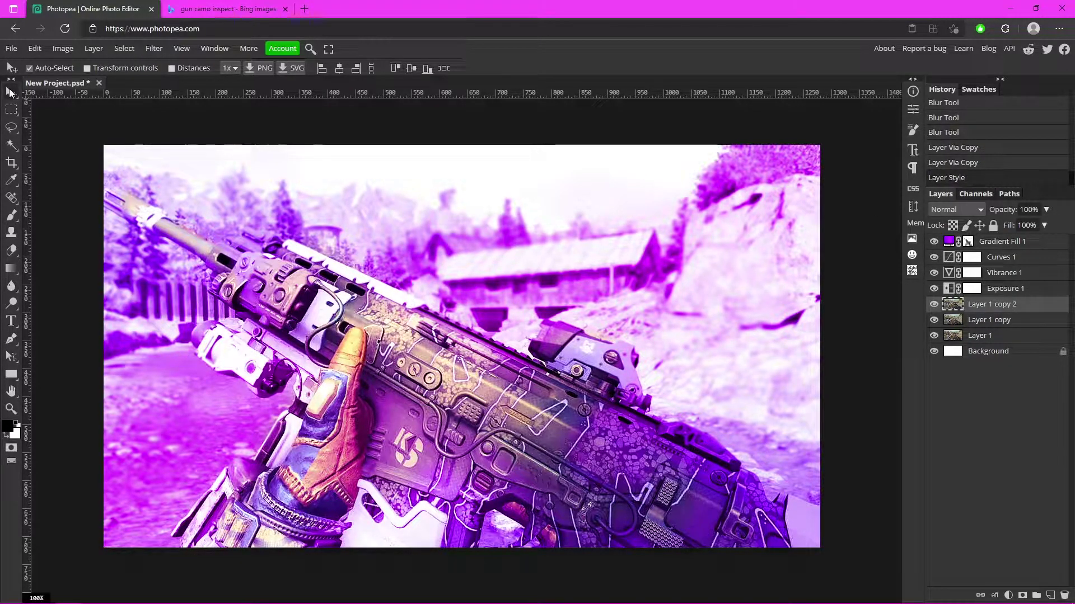
pyautogui.press('Left')
pyautogui.press('Left')
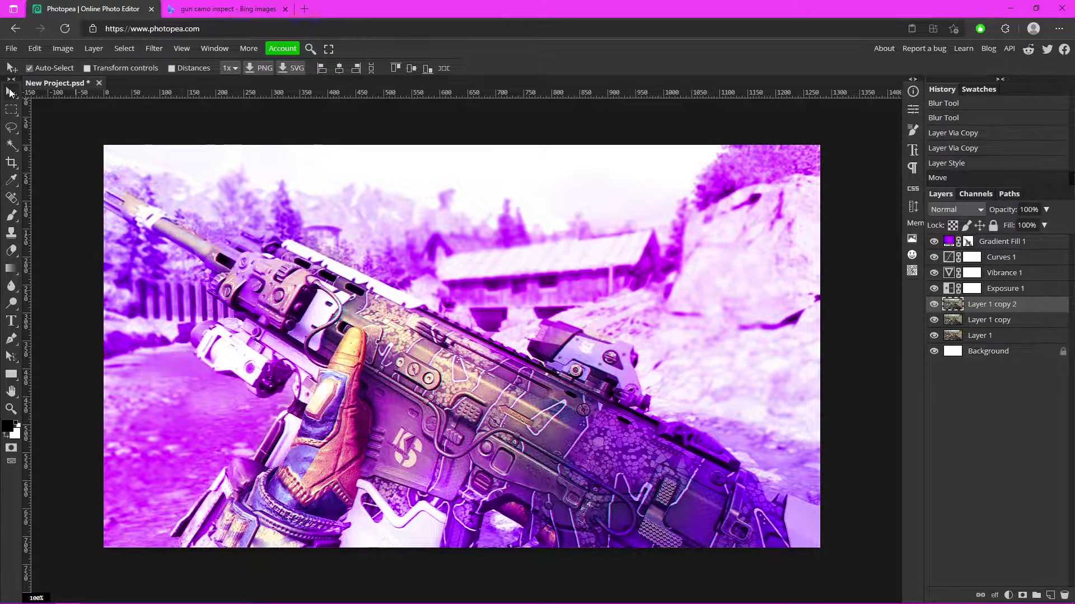
# Exclude a color channel from Layer 1 copy in its blending options and nudge the layer slightly left.
pyautogui.doubleClick(1045, 325)
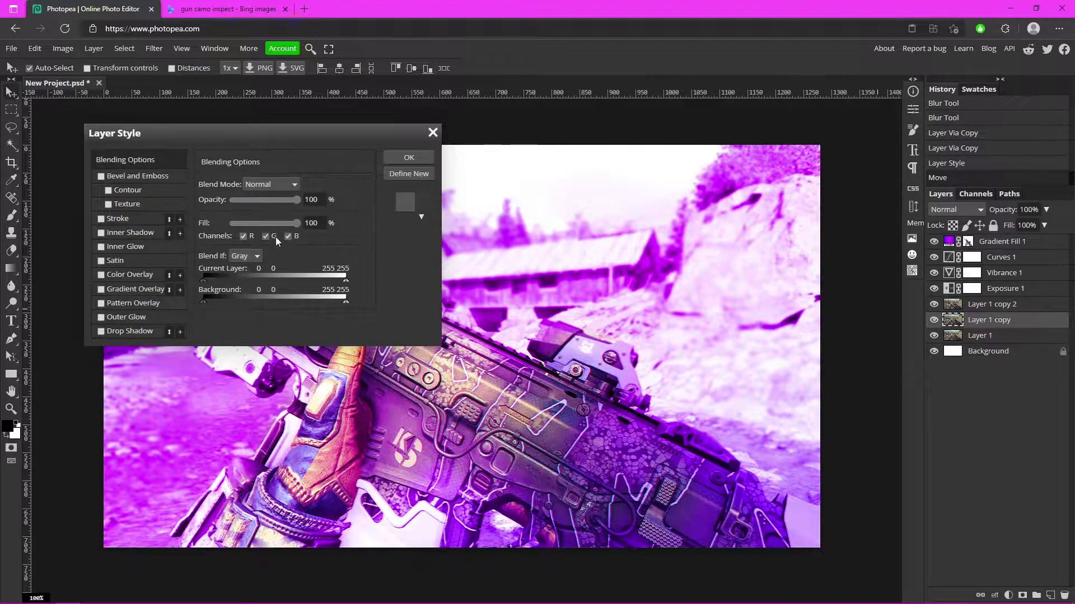
pyautogui.click(418, 160)
pyautogui.press('Left')
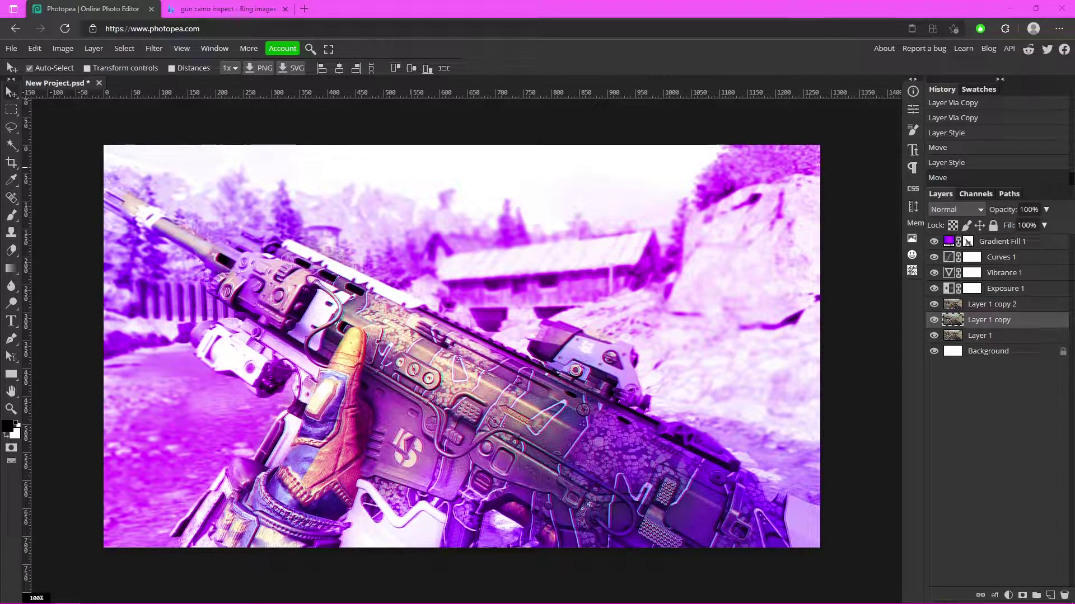
# Draw a pointed white sliver with the Pen tool, running from outside the canvas's lower left edge toward the gun.
pyautogui.click(9, 341)
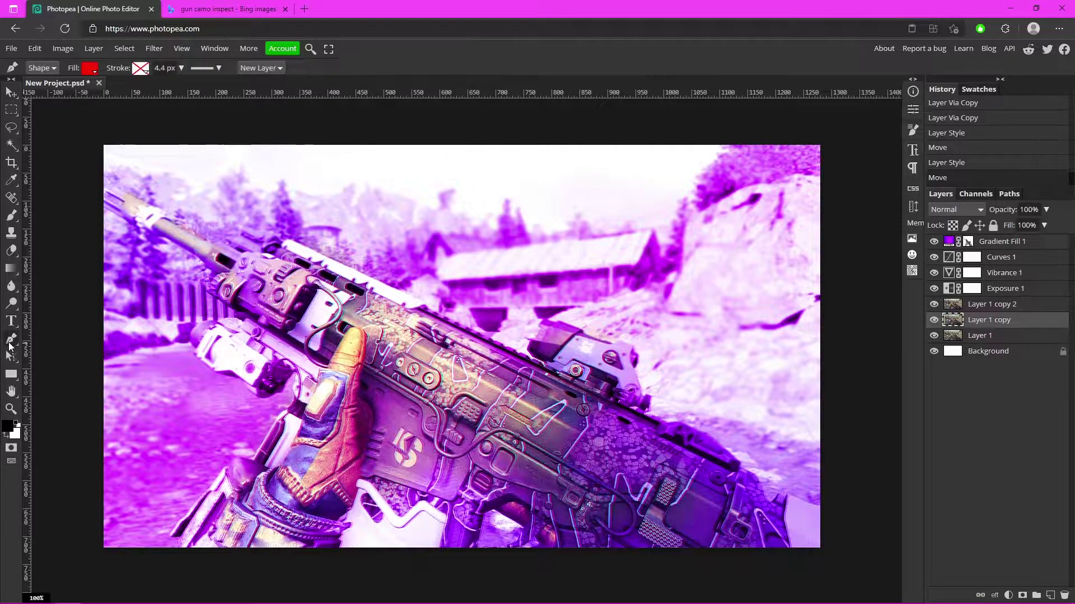
pyautogui.click(96, 70)
pyautogui.click(187, 129)
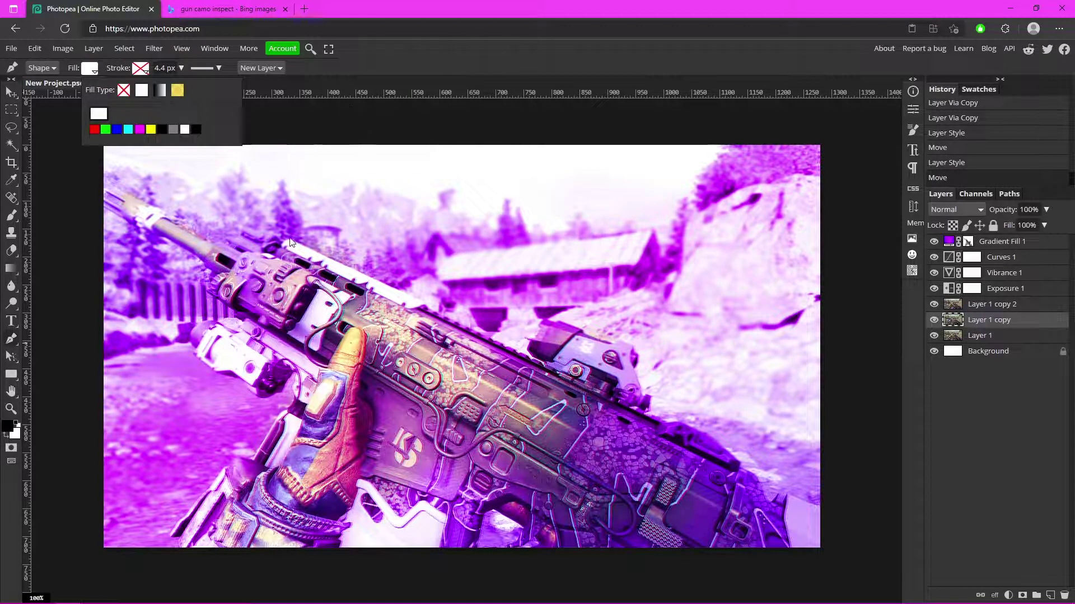
pyautogui.click(88, 471)
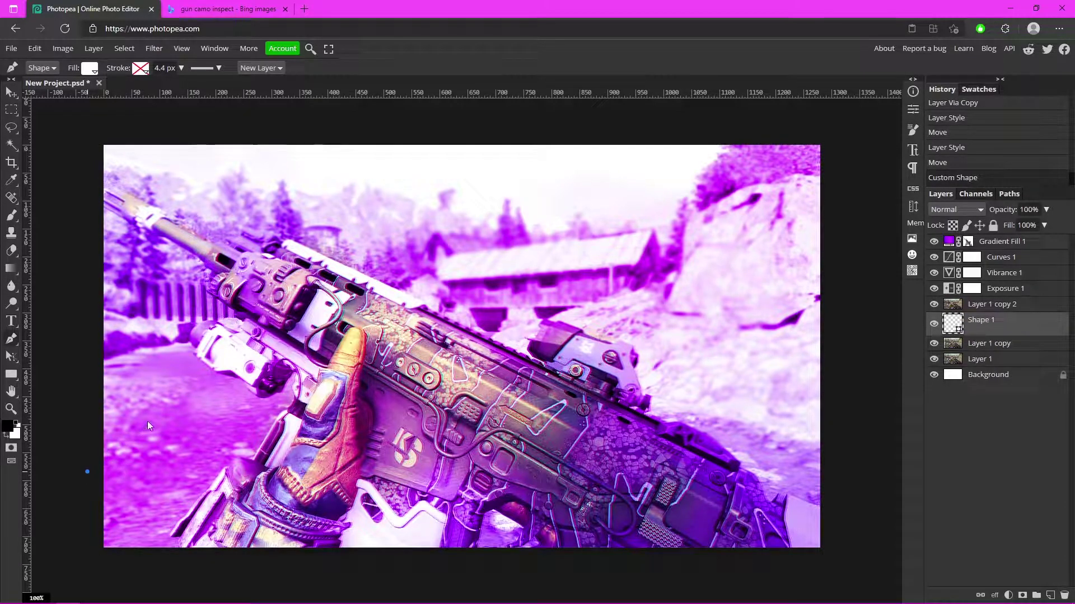
pyautogui.click(197, 394)
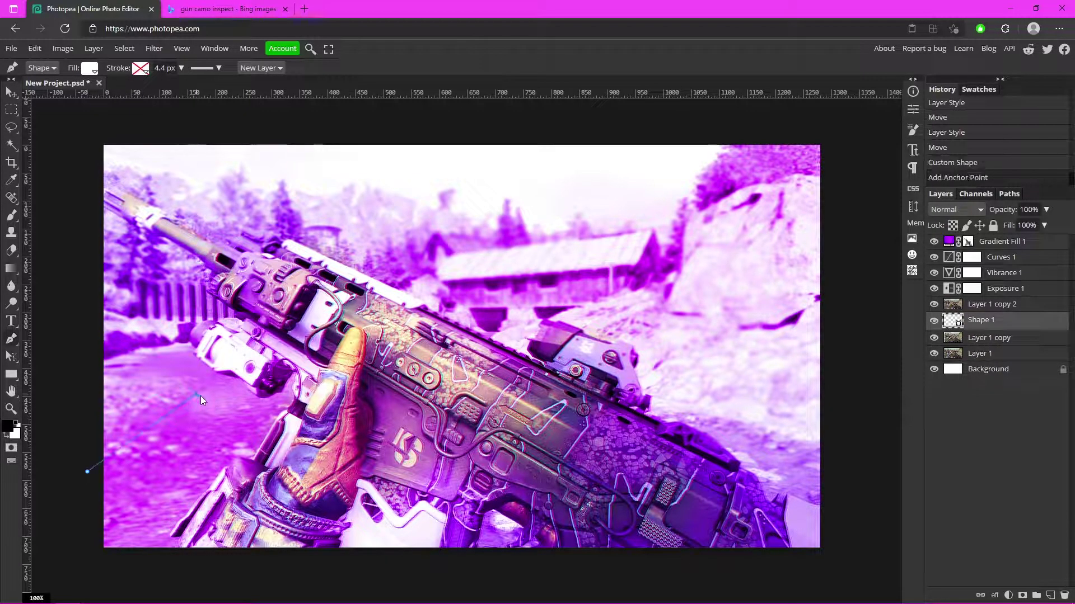
pyautogui.click(89, 506)
pyautogui.click(88, 472)
# Move the Shape 1 layer above Curves 1 and Gradient Fill 1 to the top of the layer stack.
pyautogui.click(999, 340)
pyautogui.click(1011, 326)
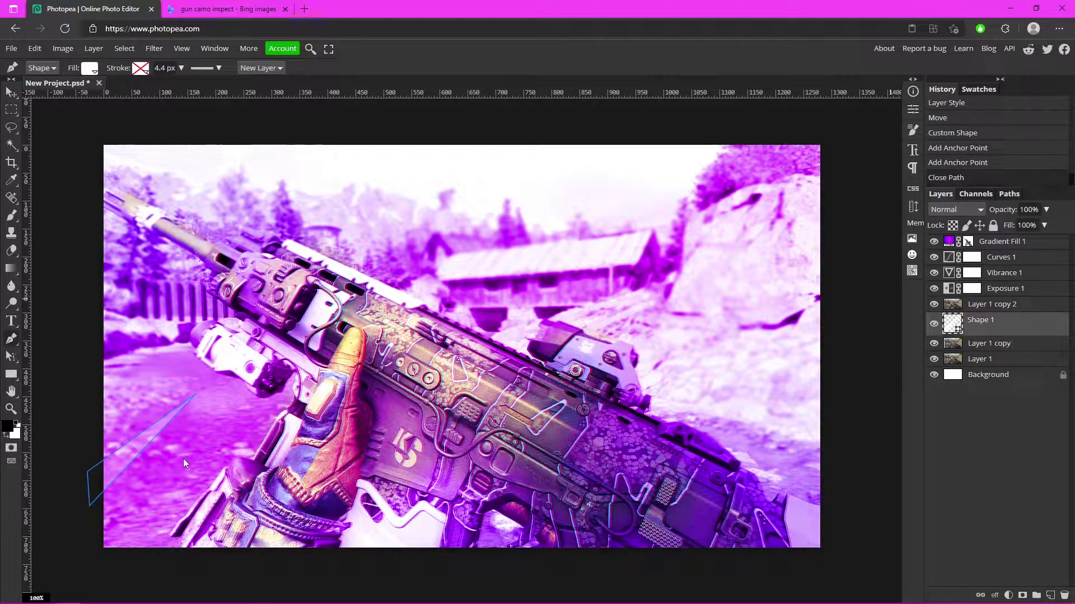
pyautogui.click(93, 70)
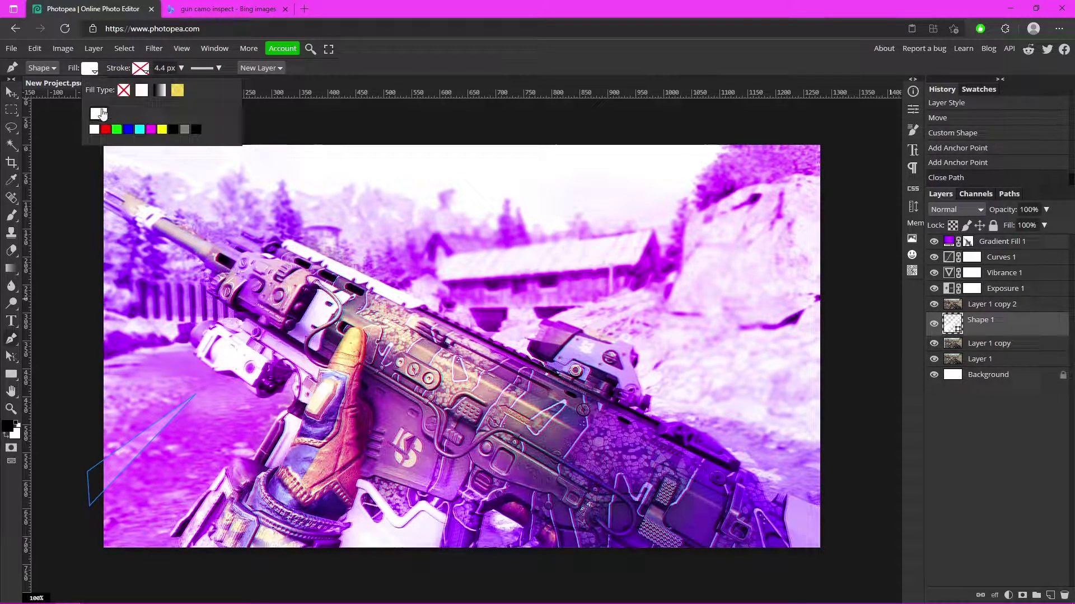
pyautogui.moveTo(991, 319); pyautogui.dragTo(1006, 258)
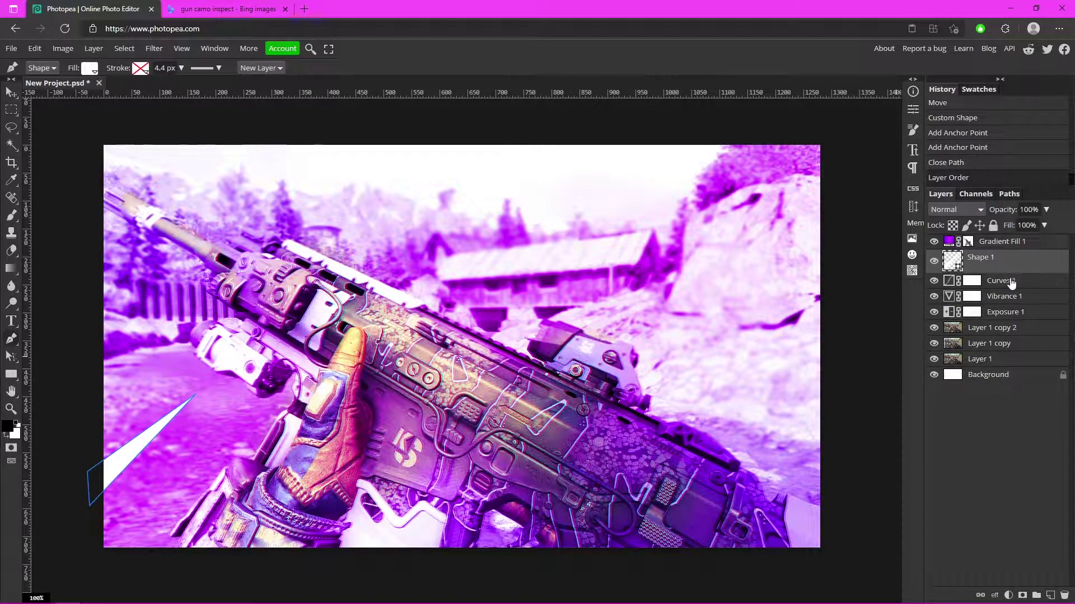
pyautogui.moveTo(1009, 240); pyautogui.dragTo(1011, 262)
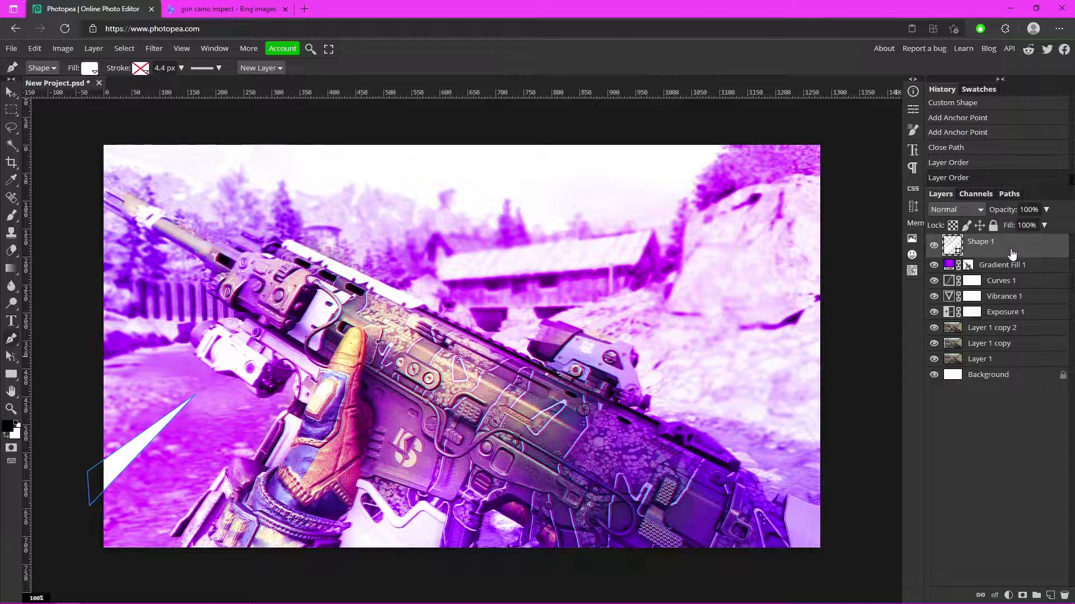
# Draw two narrow white spikes pointing down toward the gun from above the left half of the canvas's upper edge.
pyautogui.click(181, 142)
pyautogui.click(243, 215)
pyautogui.click(201, 132)
pyautogui.click(182, 141)
pyautogui.click(325, 125)
pyautogui.click(371, 233)
pyautogui.click(347, 128)
pyautogui.click(324, 123)
pyautogui.click(528, 136)
pyautogui.click(325, 123)
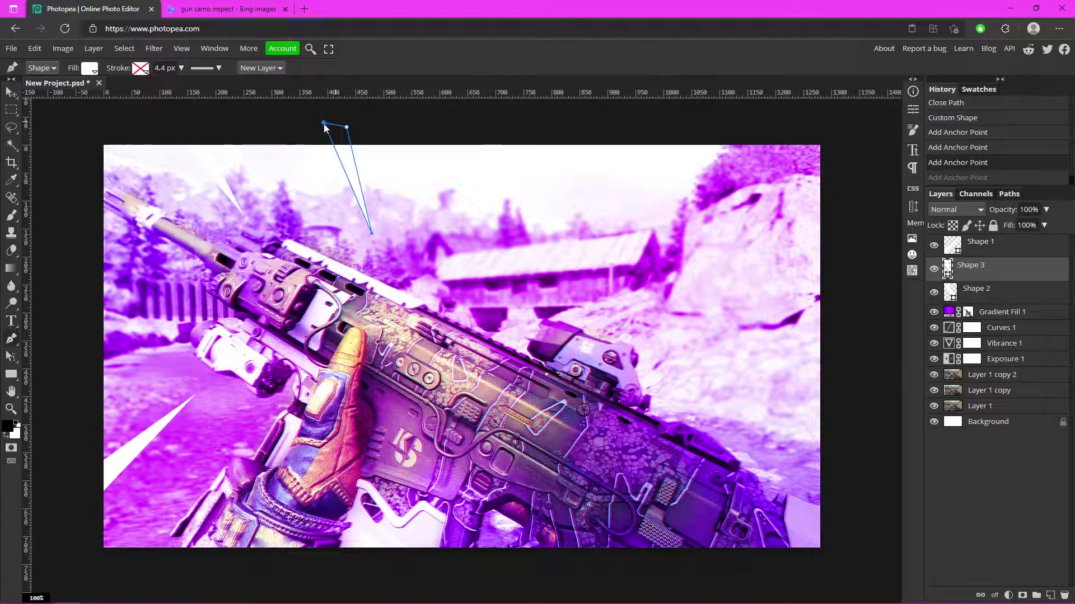
# Draw a thin and a wider white spike slanting down toward the gun from the upper edge's middle and right part.
pyautogui.click(526, 138)
pyautogui.click(462, 255)
pyautogui.click(540, 139)
pyautogui.click(526, 138)
pyautogui.click(672, 133)
pyautogui.click(553, 278)
pyautogui.click(746, 135)
pyautogui.click(671, 133)
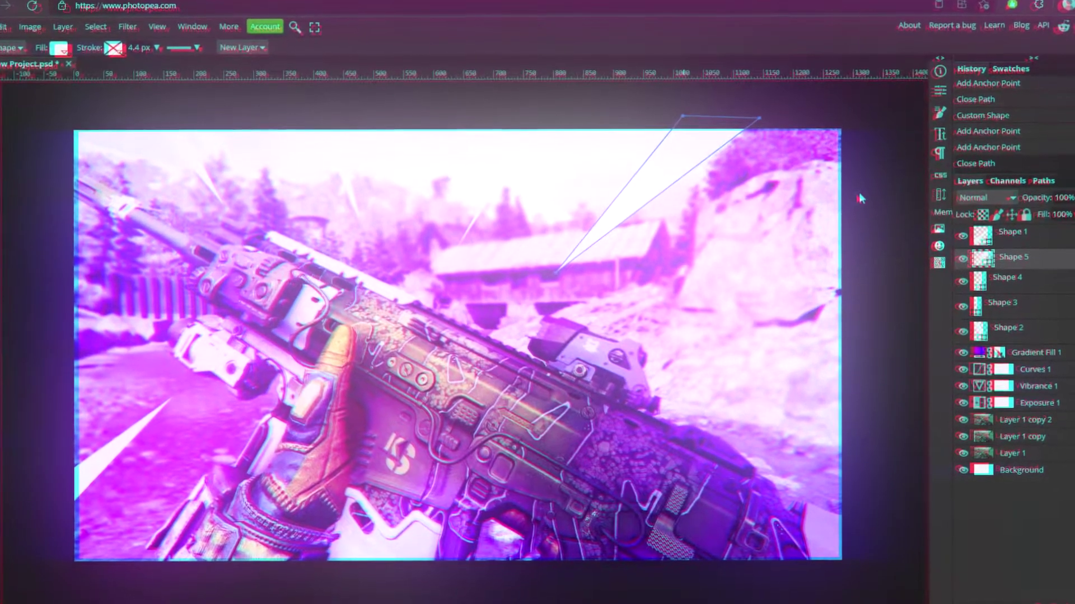
# Draw two white spikes pointing inward from outside the canvas's right edge, one near the rocks and one lower down.
pyautogui.click(860, 197)
pyautogui.click(675, 277)
pyautogui.click(859, 209)
pyautogui.click(859, 197)
pyautogui.click(860, 459)
pyautogui.click(695, 380)
pyautogui.click(856, 477)
pyautogui.click(859, 459)
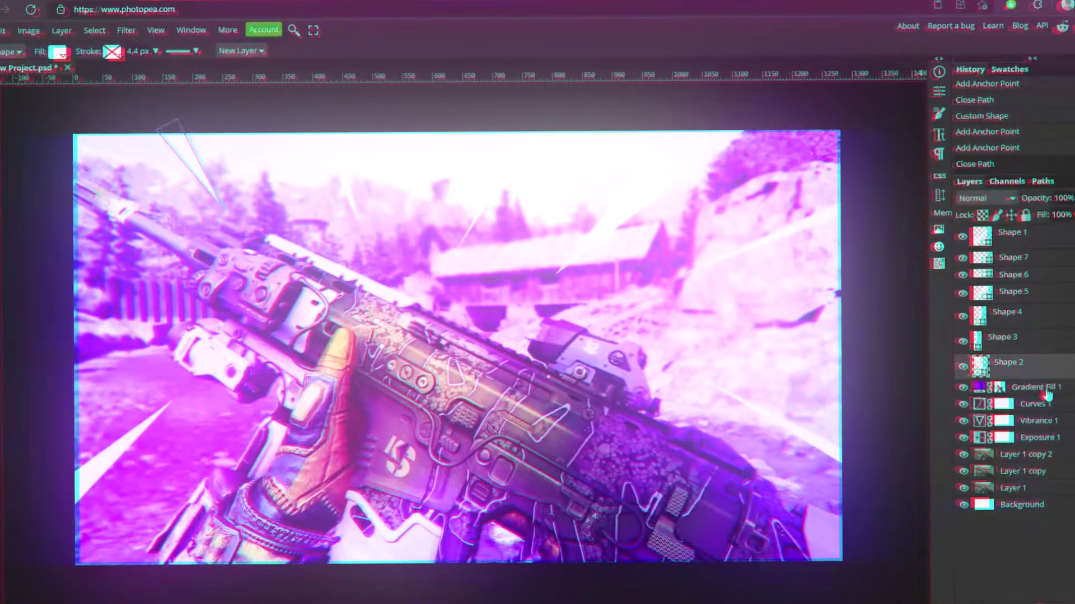
pyautogui.press('v')
pyautogui.moveTo(479, 214); pyautogui.dragTo(484, 214)
pyautogui.hotkey('ctrl', 'z')
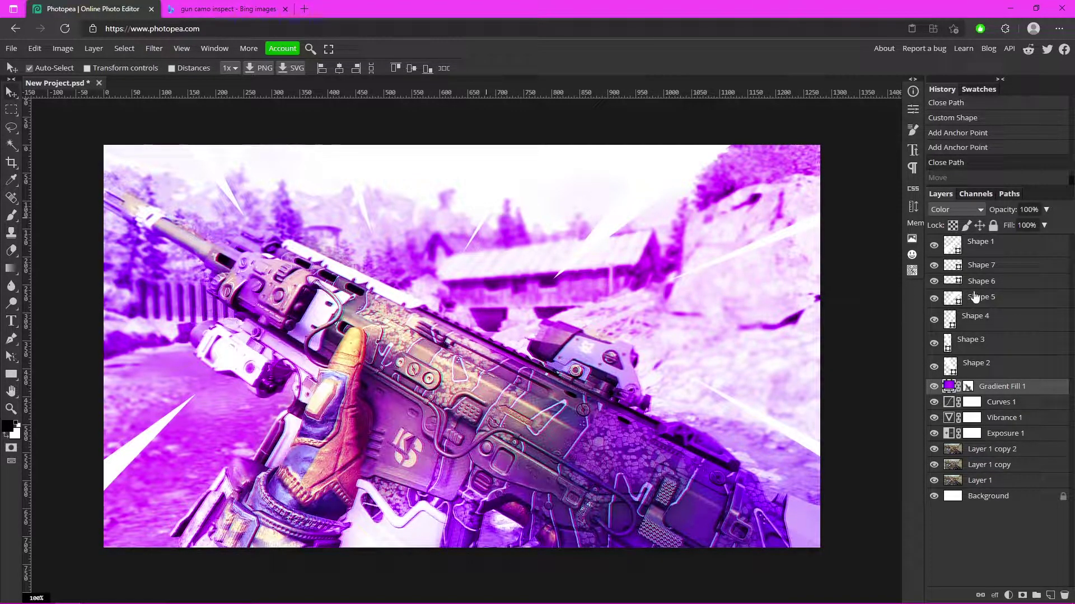
# Set the fill color for new Pen tool shapes to black.
pyautogui.click(12, 340)
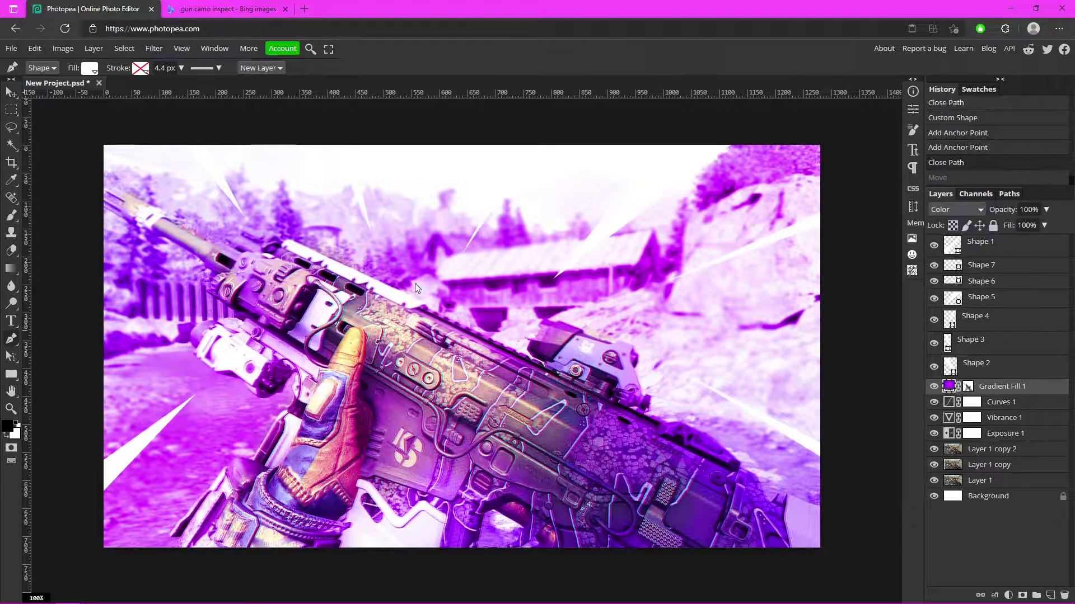
pyautogui.click(90, 69)
pyautogui.click(195, 130)
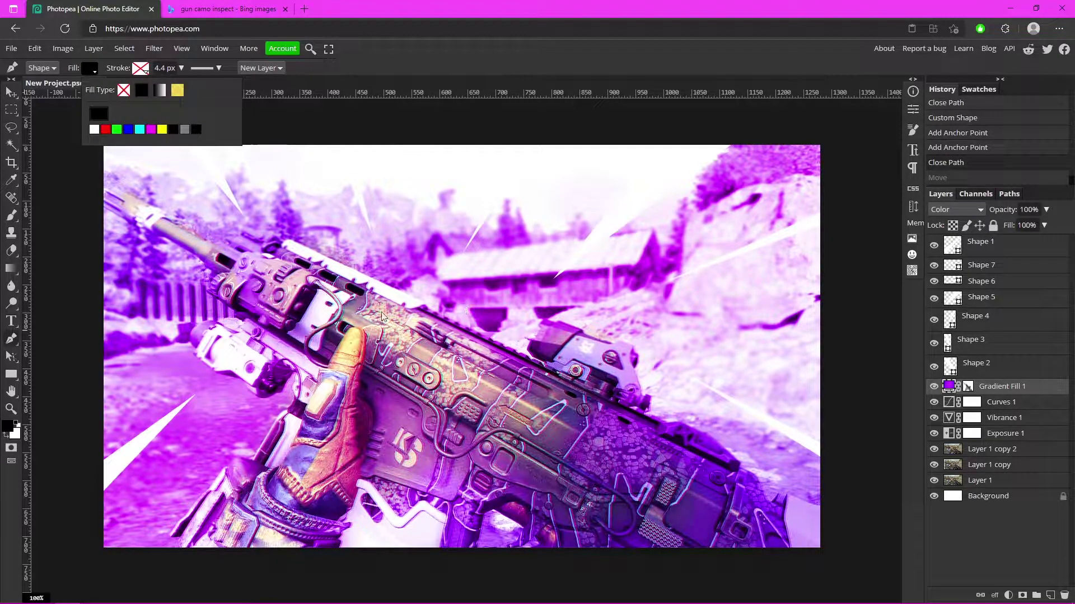
# Draw a horizontal black bar with the Pen tool from the gun's top rail to just past the canvas's right edge.
pyautogui.click(11, 410)
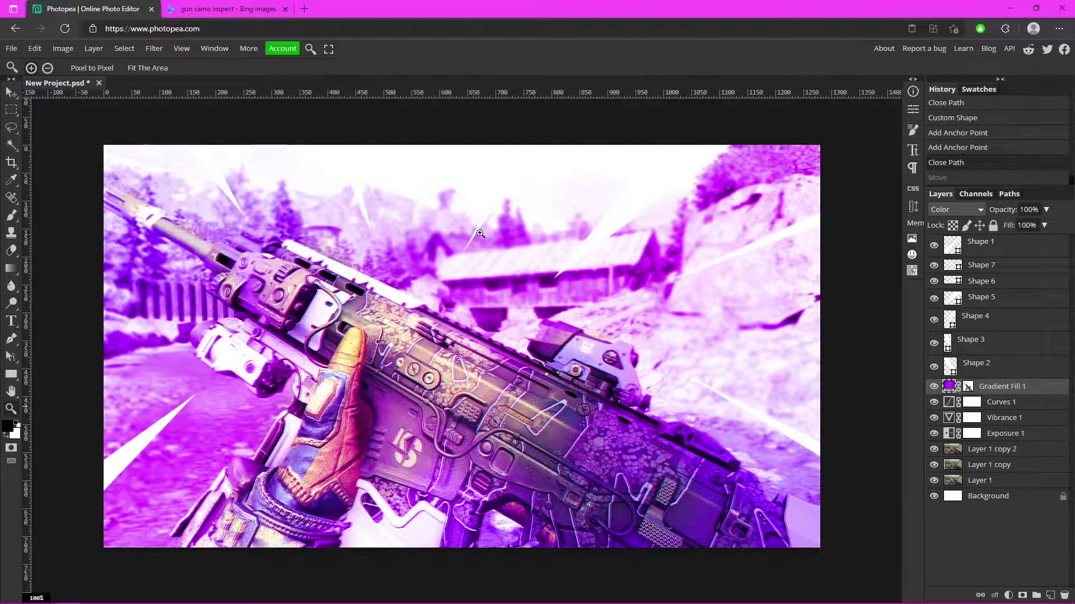
pyautogui.moveTo(750, 305); pyautogui.dragTo(697, 314)
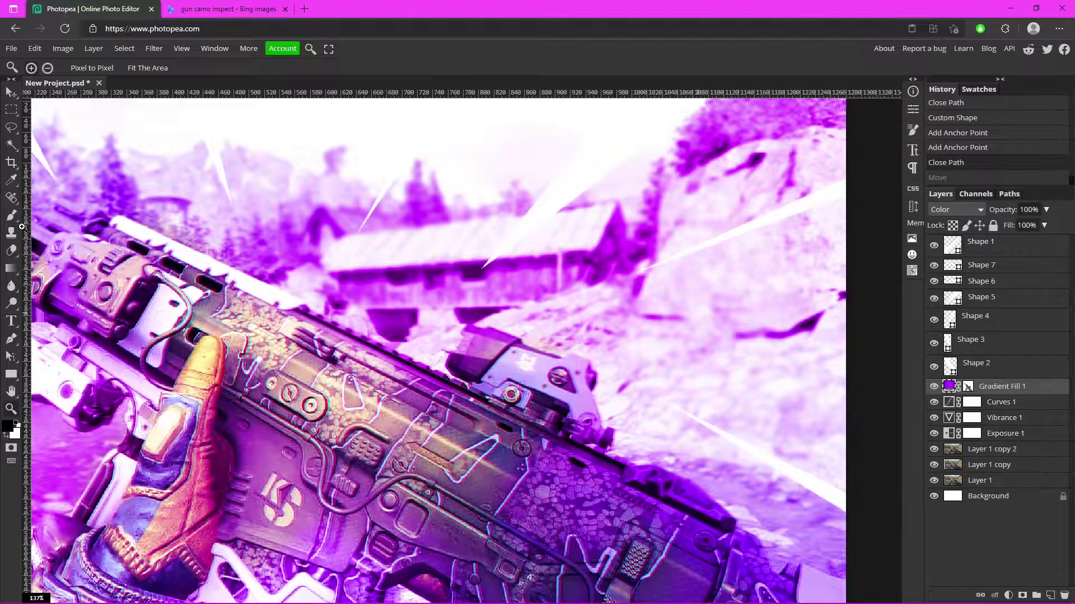
pyautogui.click(11, 339)
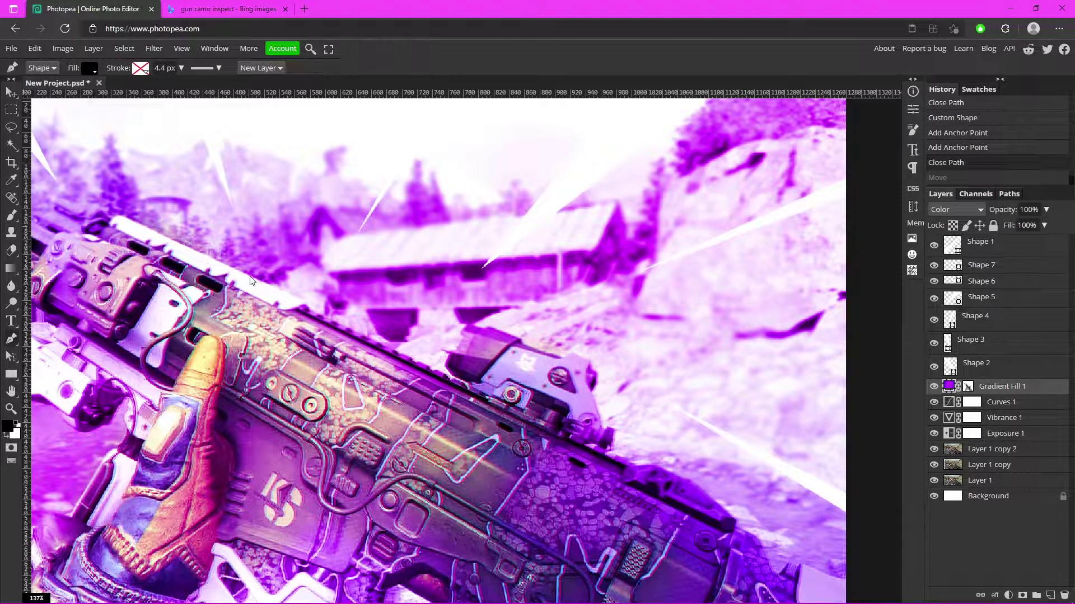
pyautogui.click(250, 280)
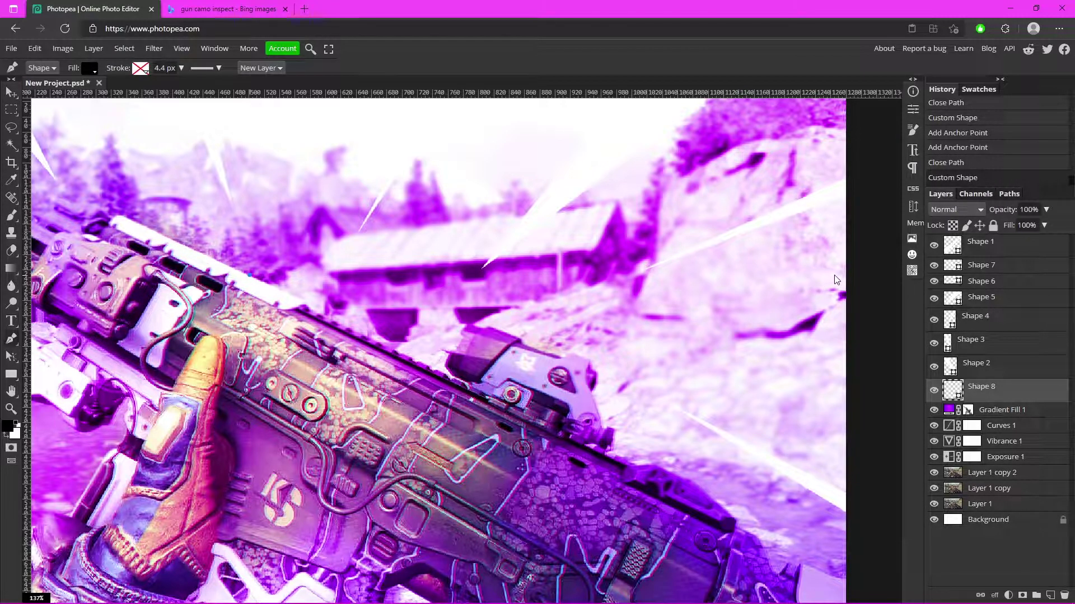
pyautogui.keyDown('shift'); pyautogui.click(854, 292); pyautogui.keyUp('shift')
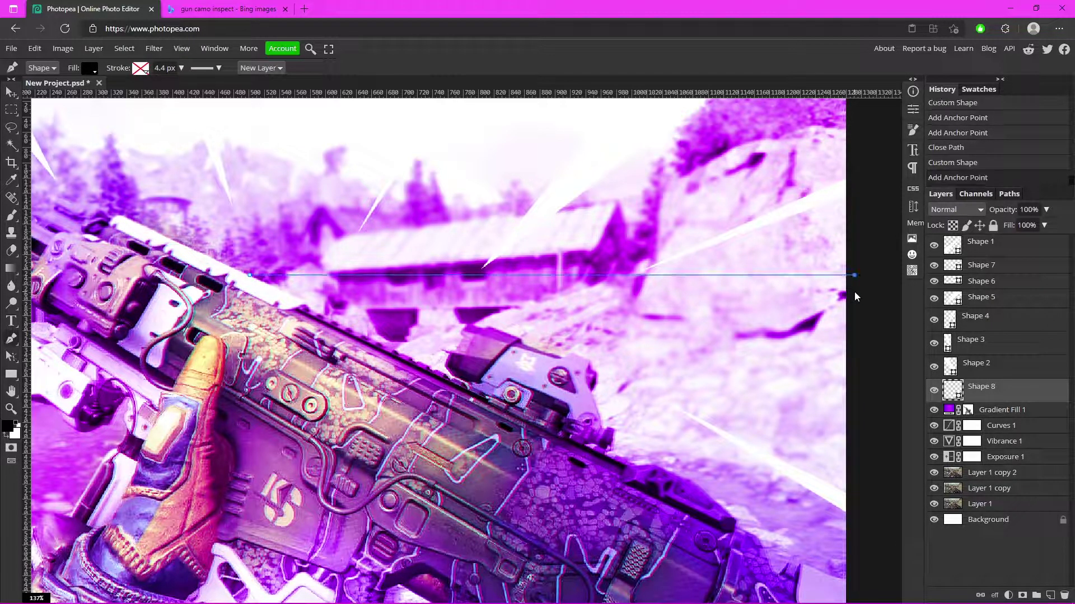
pyautogui.keyDown('shift'); pyautogui.click(854, 340); pyautogui.keyUp('shift')
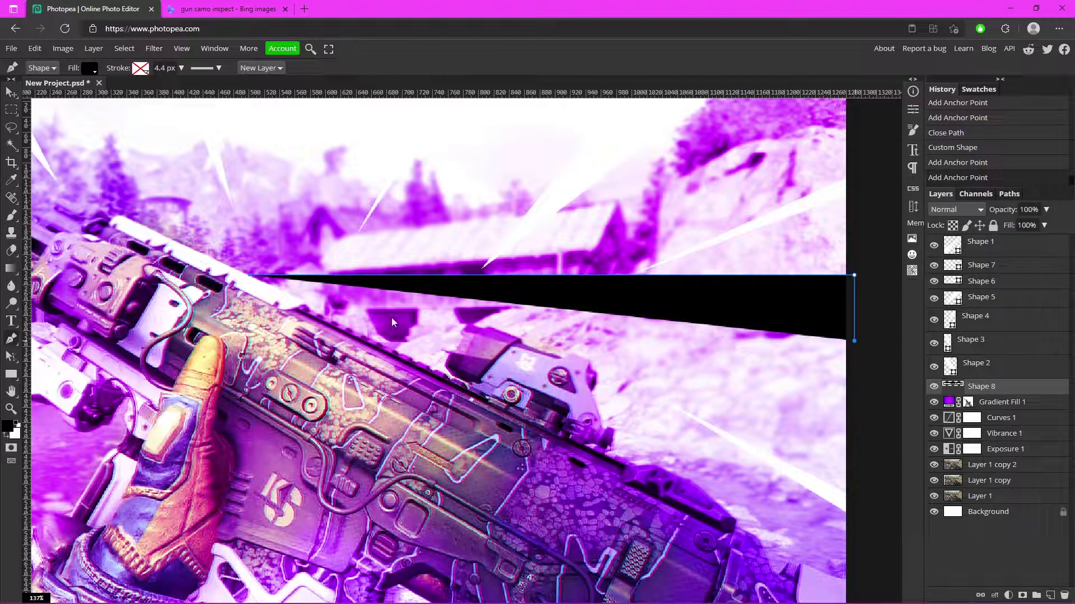
pyautogui.keyDown('shift'); pyautogui.click(335, 322); pyautogui.keyUp('shift')
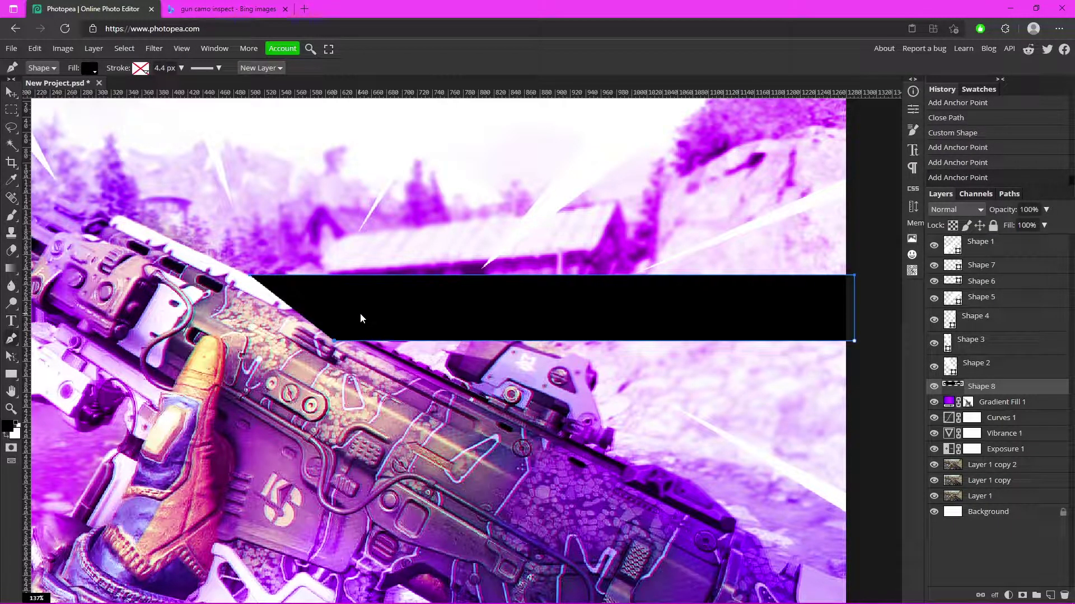
pyautogui.hotkey('ctrl', 'z')
pyautogui.hotkey('ctrl', 'shift', 'z')
pyautogui.hotkey('ctrl', 'z')
pyautogui.keyDown('shift'); pyautogui.click(380, 318); pyautogui.keyUp('shift')
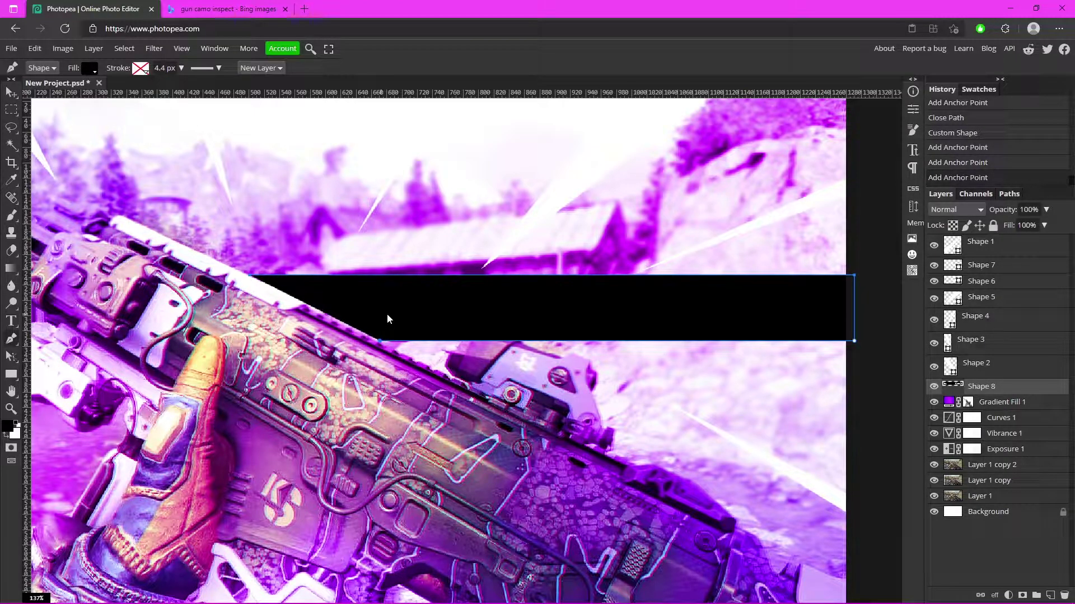
# Try shifting the black bar up and slightly left along the gun's rail, and delete its layer.
pyautogui.click(1008, 404)
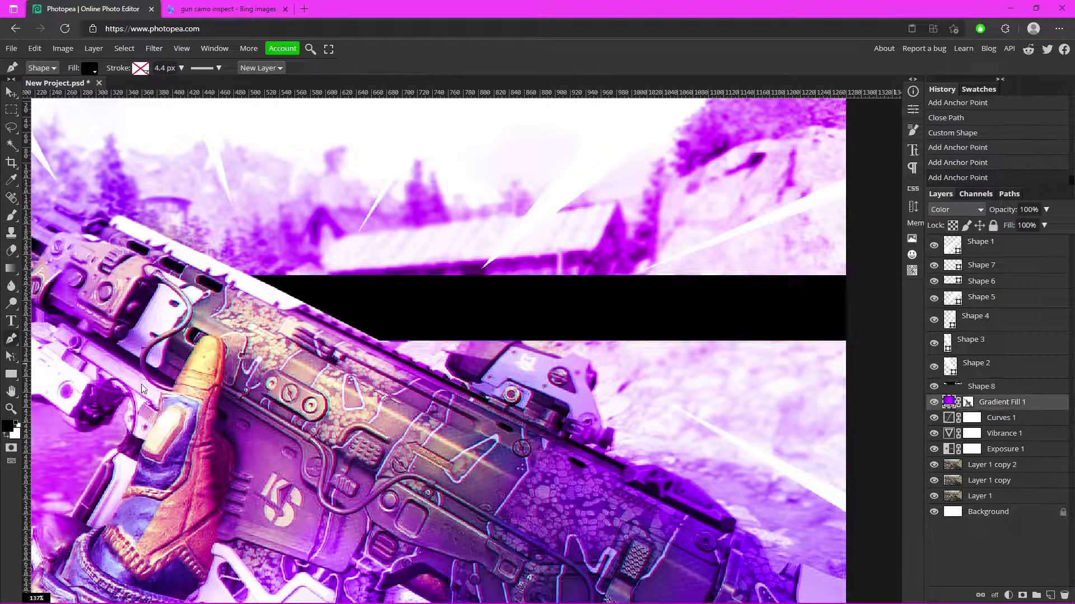
pyautogui.click(11, 408)
pyautogui.scroll(-5, 272, 304)
pyautogui.hotkey('ctrl', '0')
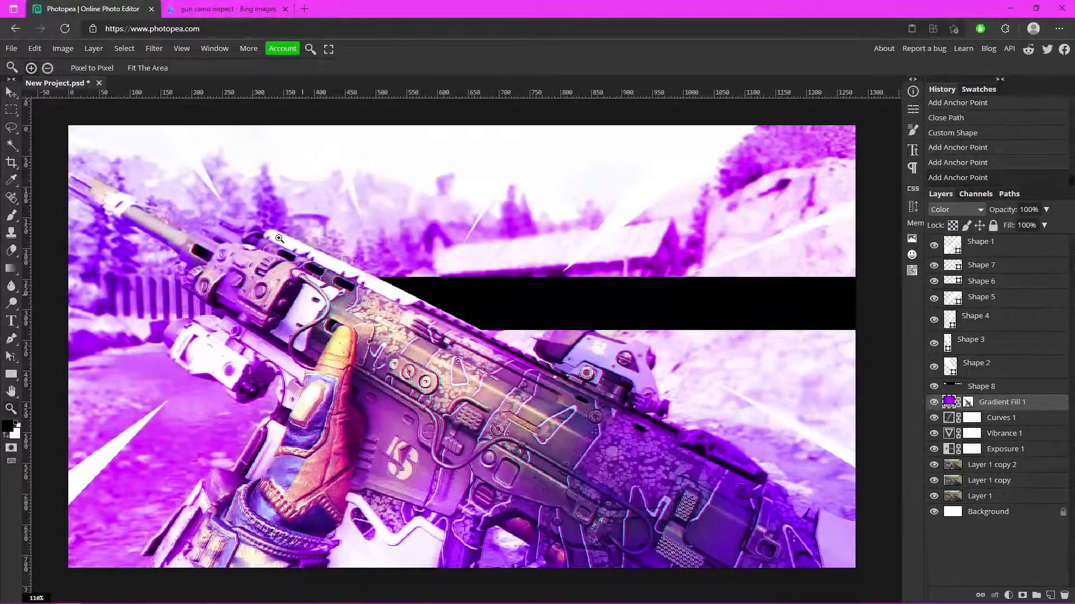
pyautogui.click(11, 92)
pyautogui.click(523, 294)
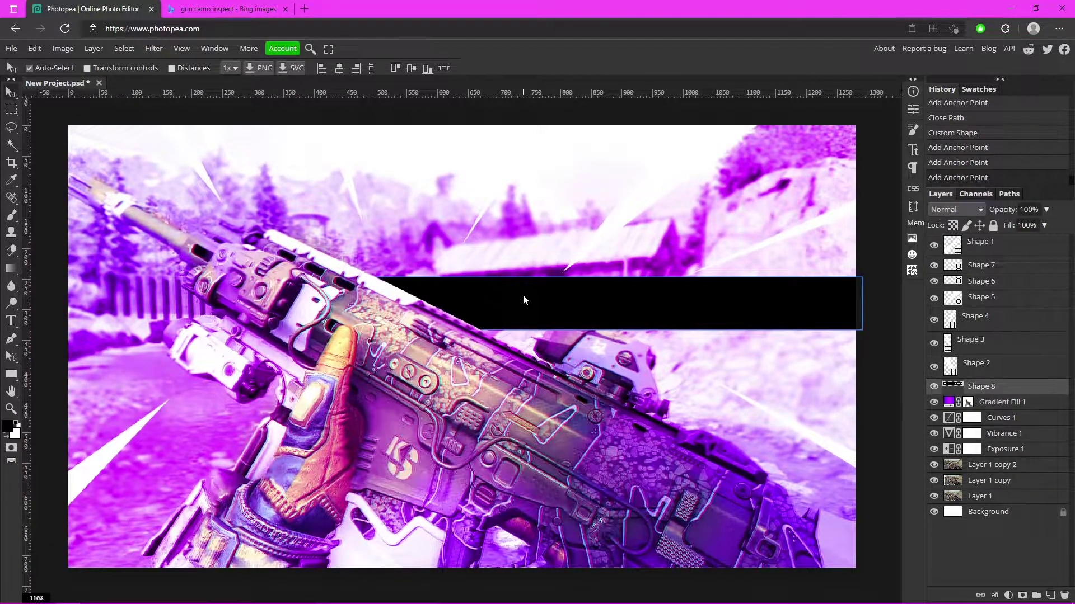
pyautogui.press('Up')
pyautogui.press('Up')
pyautogui.press('Up')
pyautogui.press('Up')
pyautogui.press('Up')
pyautogui.press('Up')
pyautogui.press('Up')
pyautogui.press('Up')
pyautogui.press('Up')
pyautogui.press('Up')
pyautogui.press('Up')
pyautogui.press('Up')
pyautogui.press('Up')
pyautogui.press('Up')
pyautogui.press('Up')
pyautogui.press('Up')
pyautogui.press('Up')
pyautogui.press('Up')
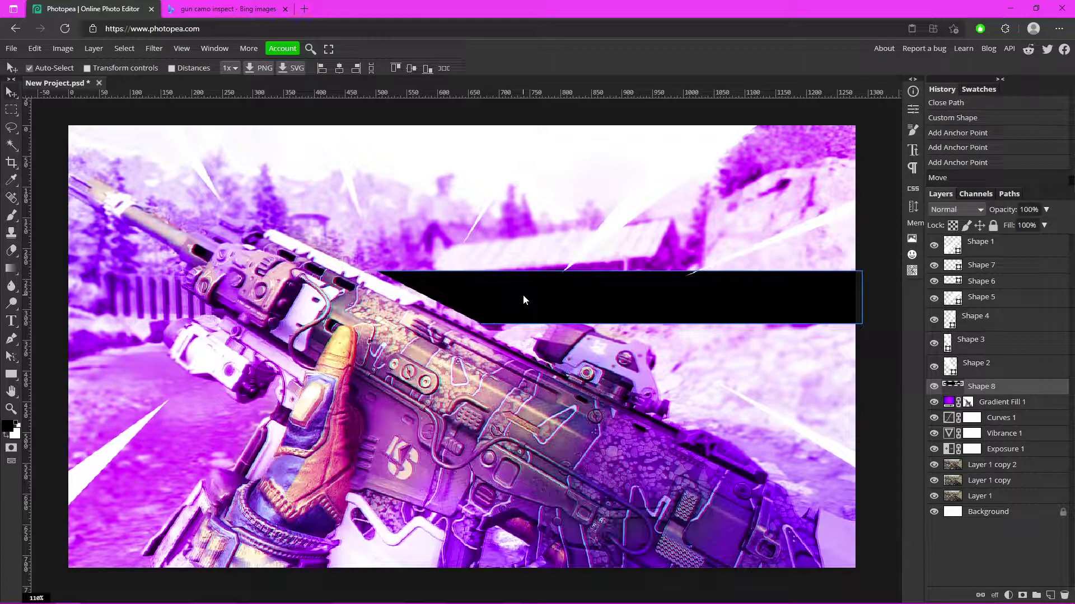
pyautogui.press('Up')
pyautogui.press('Up')
pyautogui.press('Up')
pyautogui.press('Up')
pyautogui.press('Up')
pyautogui.press('Up')
pyautogui.press('Left')
pyautogui.press('Left')
pyautogui.press('Left')
pyautogui.press('Left')
pyautogui.press('Left')
pyautogui.press('Left')
pyautogui.press('Left')
pyautogui.press('Left')
pyautogui.press('Left')
pyautogui.press('Left')
pyautogui.press('Left')
pyautogui.press('Left')
pyautogui.press('Left')
pyautogui.press('Left')
pyautogui.press('Left')
pyautogui.press('Left')
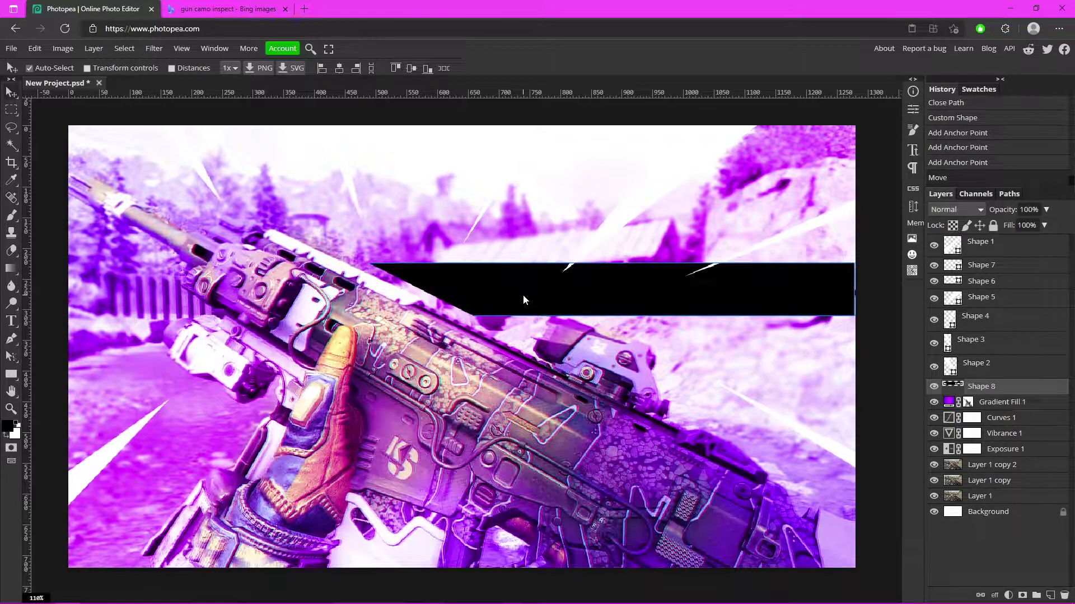
pyautogui.press('Delete')
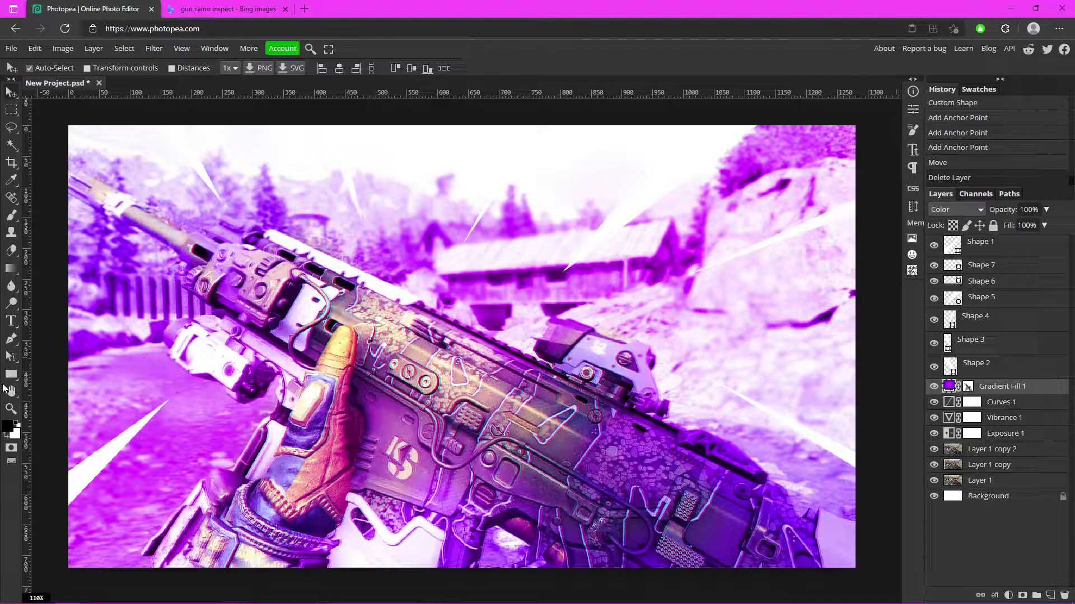
pyautogui.click(12, 408)
pyautogui.moveTo(748, 302); pyautogui.dragTo(758, 297)
pyautogui.scroll(-1, 146, 326)
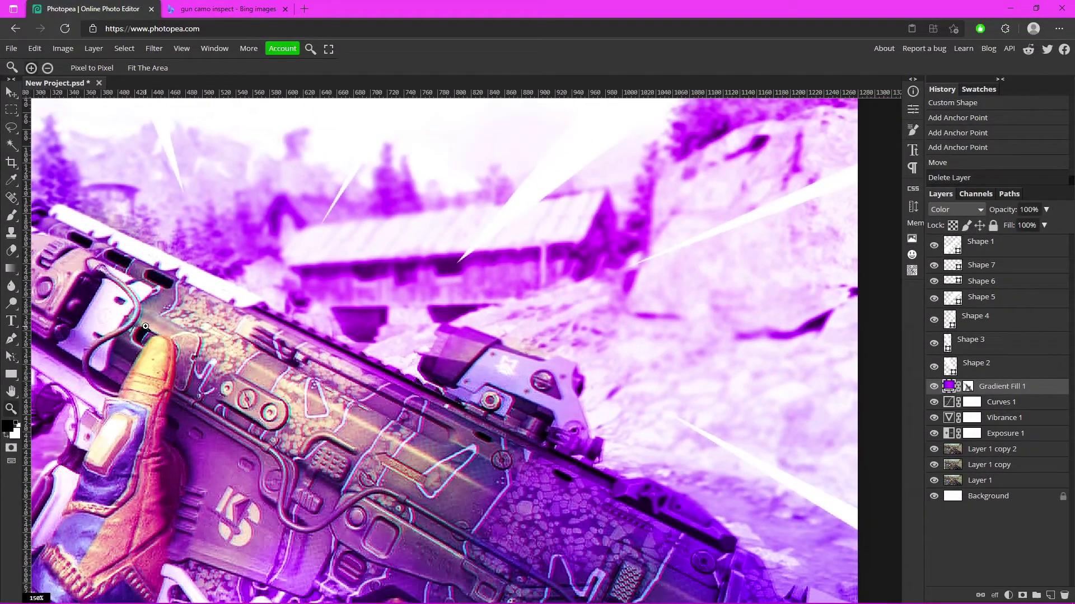
pyautogui.press('p')
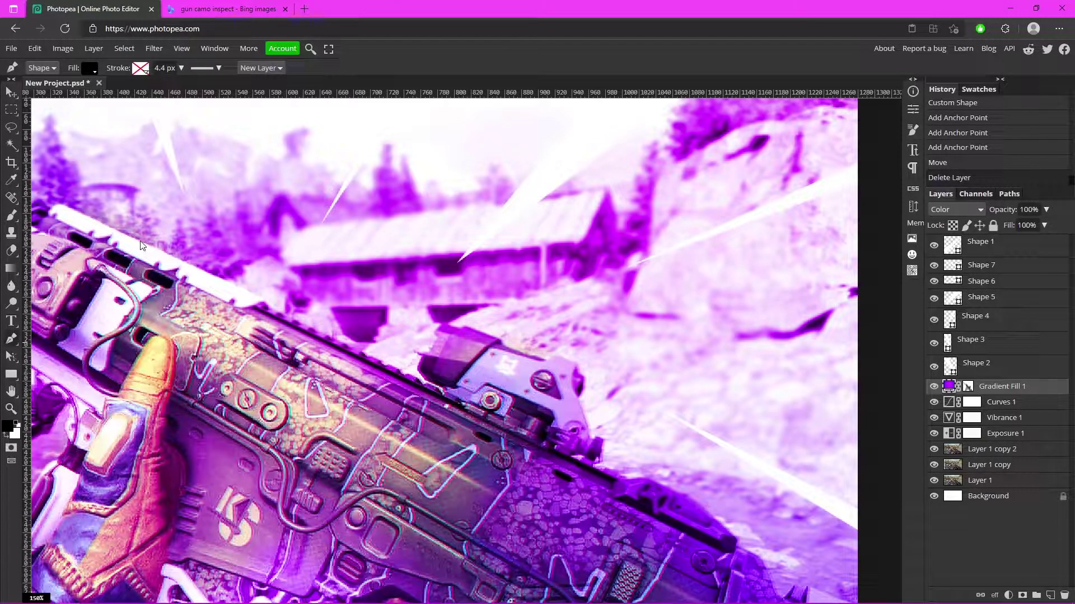
pyautogui.click(303, 324)
pyautogui.keyDown('shift'); pyautogui.click(851, 287); pyautogui.keyUp('shift')
pyautogui.hotkey('ctrl', 'z')
pyautogui.hotkey('ctrl', 'z')
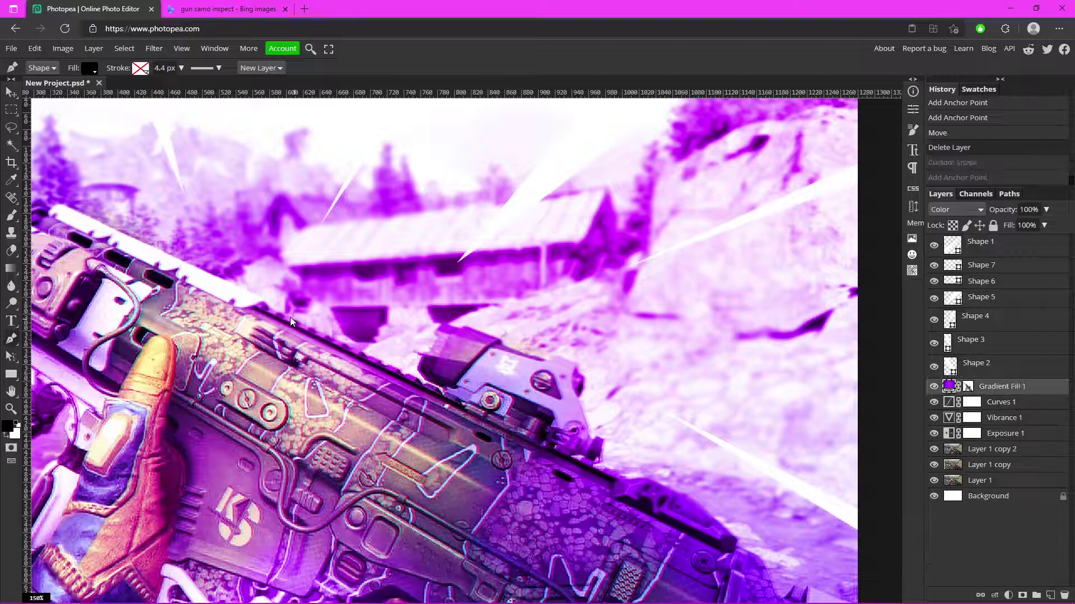
# Draw a black bar above the scope, its slanted end following the gun's white rail and its other end past the canvas's right edge.
pyautogui.click(263, 300)
pyautogui.keyDown('shift'); pyautogui.click(882, 309); pyautogui.keyUp('shift')
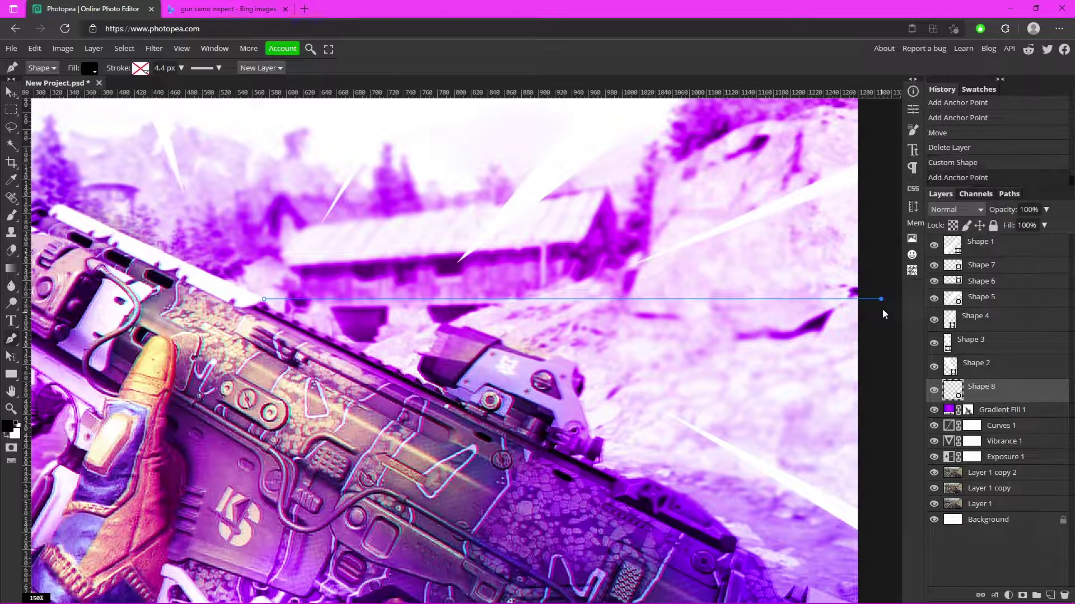
pyautogui.keyDown('shift'); pyautogui.click(866, 231); pyautogui.keyUp('shift')
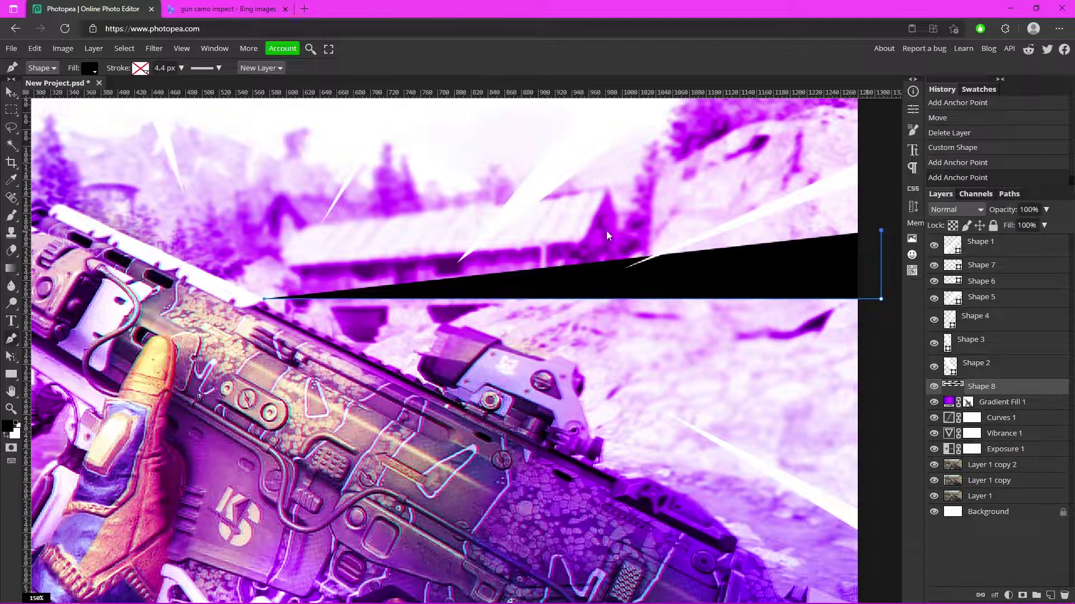
pyautogui.keyDown('shift'); pyautogui.click(146, 241); pyautogui.keyUp('shift')
pyautogui.hotkey('ctrl', 'z')
pyautogui.click(138, 239)
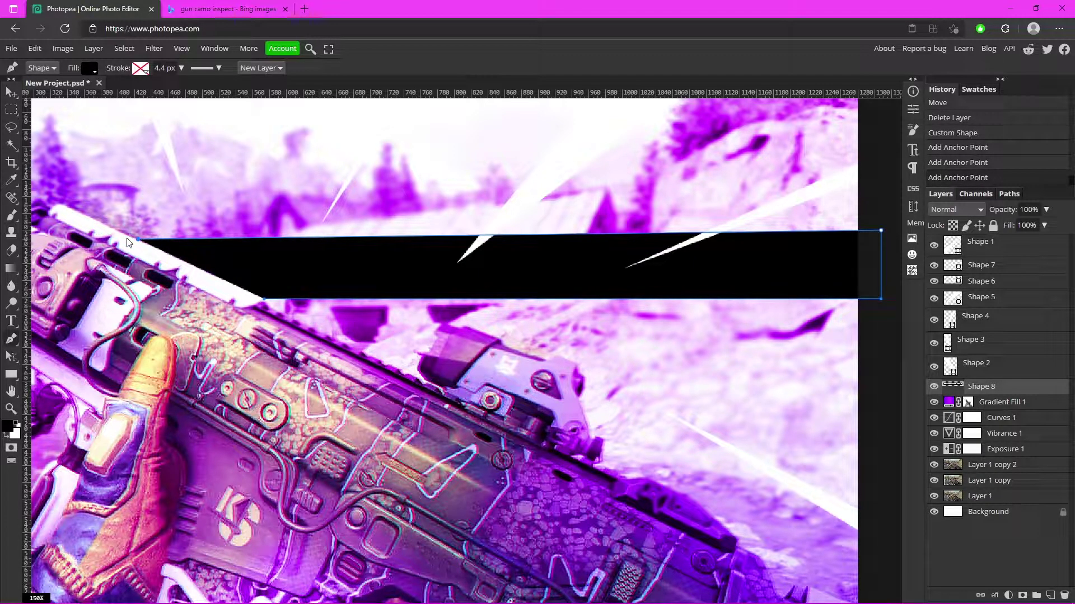
pyautogui.hotkey('ctrl', 'z')
pyautogui.hotkey('ctrl', 'shift', 'z')
pyautogui.hotkey('ctrl', 'z')
pyautogui.hotkey('ctrl', 'shift', 'z')
pyautogui.click(1015, 480)
pyautogui.click(10, 409)
pyautogui.moveTo(172, 392); pyautogui.dragTo(149, 381)
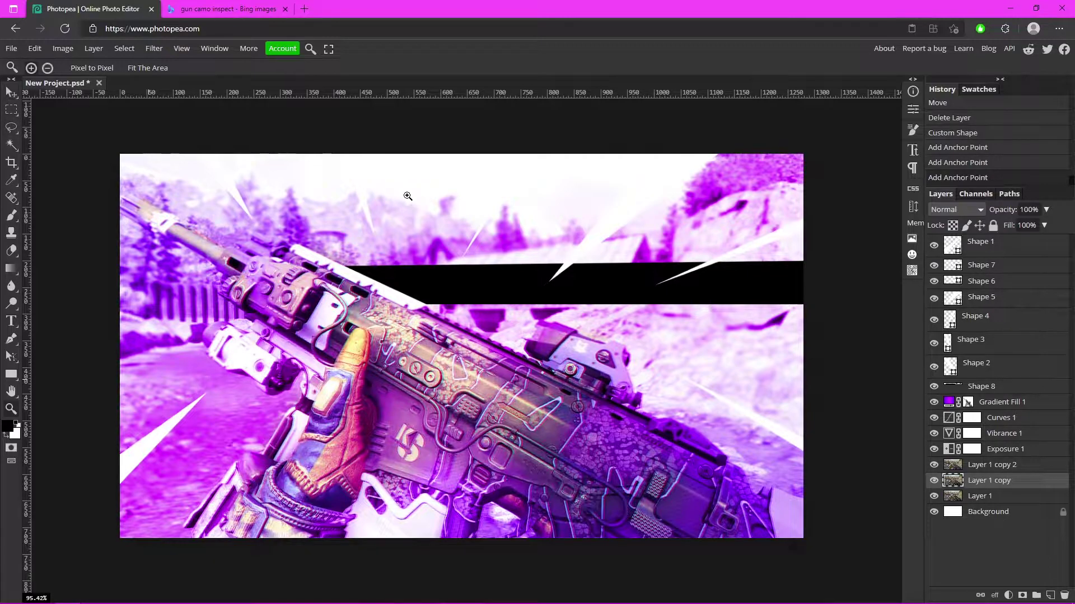
# Add the text DAMAGE over the black bar near the gun's rail and place its layer at the top of the stack.
pyautogui.scroll(4, 587, 249)
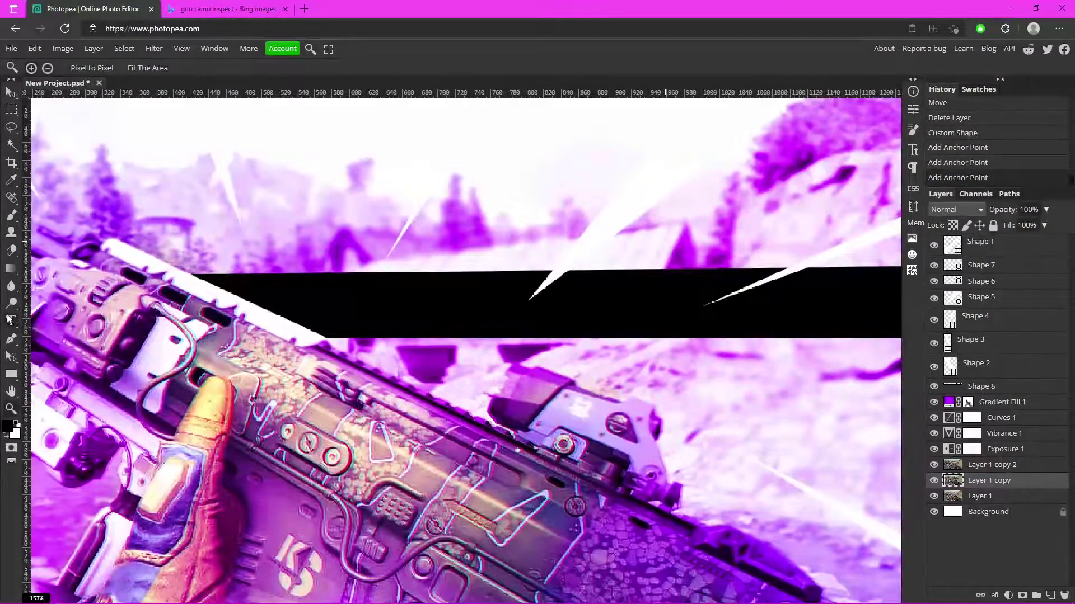
pyautogui.click(11, 320)
pyautogui.click(317, 308)
pyautogui.write('...')
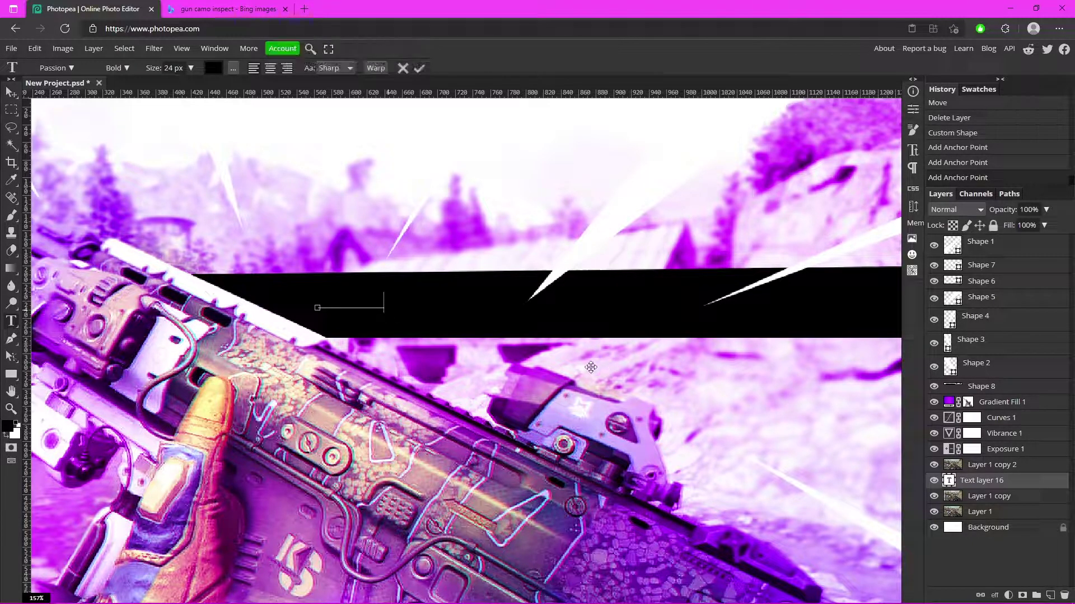
pyautogui.moveTo(996, 481); pyautogui.dragTo(985, 242)
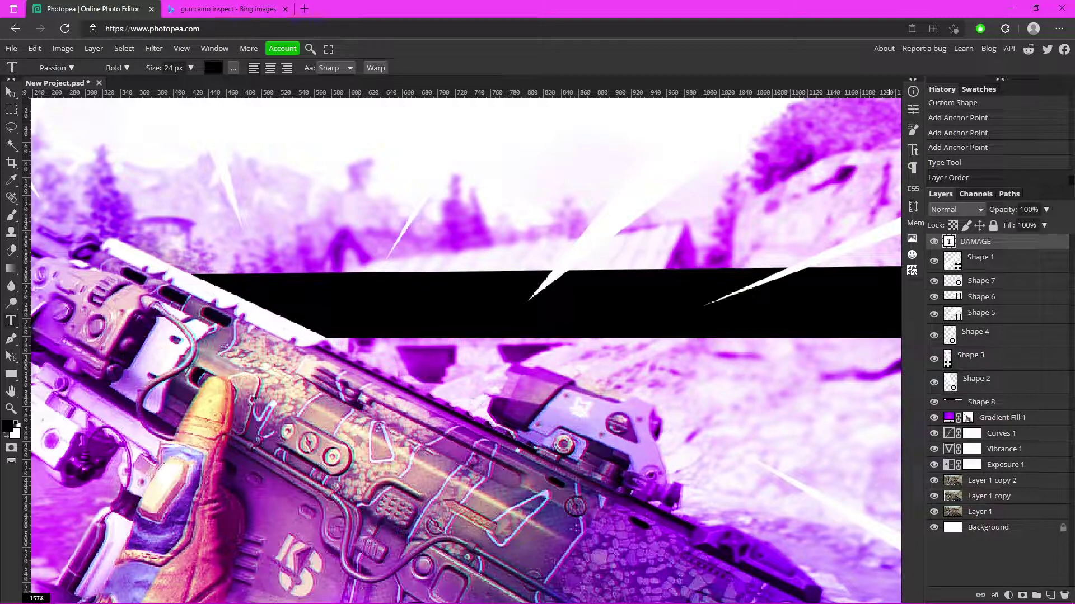
# Recolor the DAMAGE text to white.
pyautogui.click(318, 307)
pyautogui.click(212, 68)
pyautogui.click(123, 159)
pyautogui.click(261, 264)
pyautogui.click(294, 281)
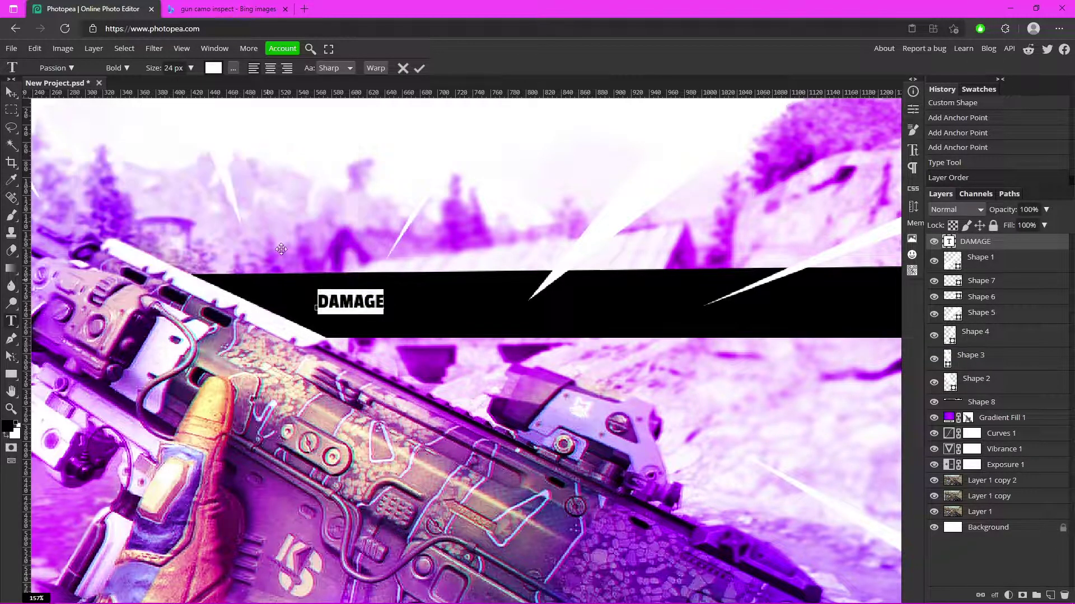
pyautogui.click(425, 68)
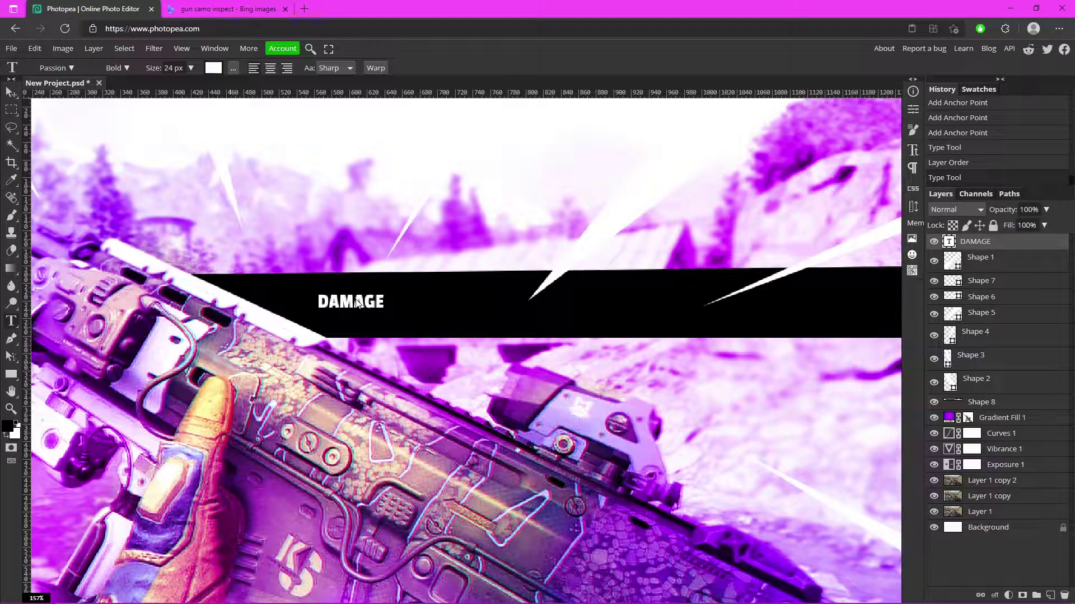
# Scale the DAMAGE text to about 297% and position it inside the black bar beside the gun's rail.
pyautogui.hotkey('ctrl', 't')
pyautogui.moveTo(384, 294); pyautogui.dragTo(442, 313)
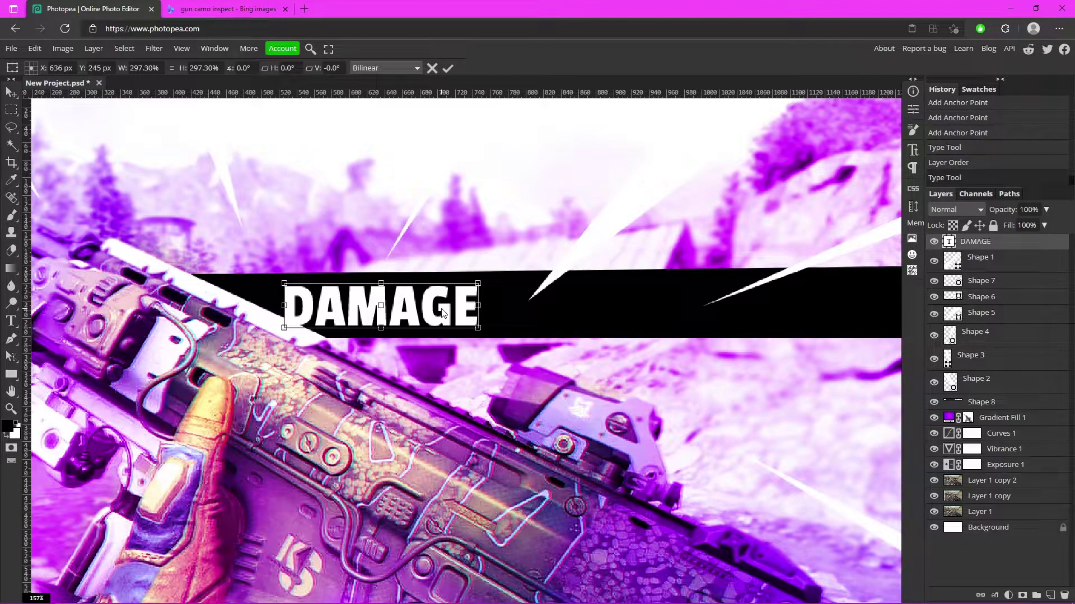
pyautogui.click(449, 68)
pyautogui.click(11, 409)
pyautogui.moveTo(209, 381); pyautogui.dragTo(157, 380)
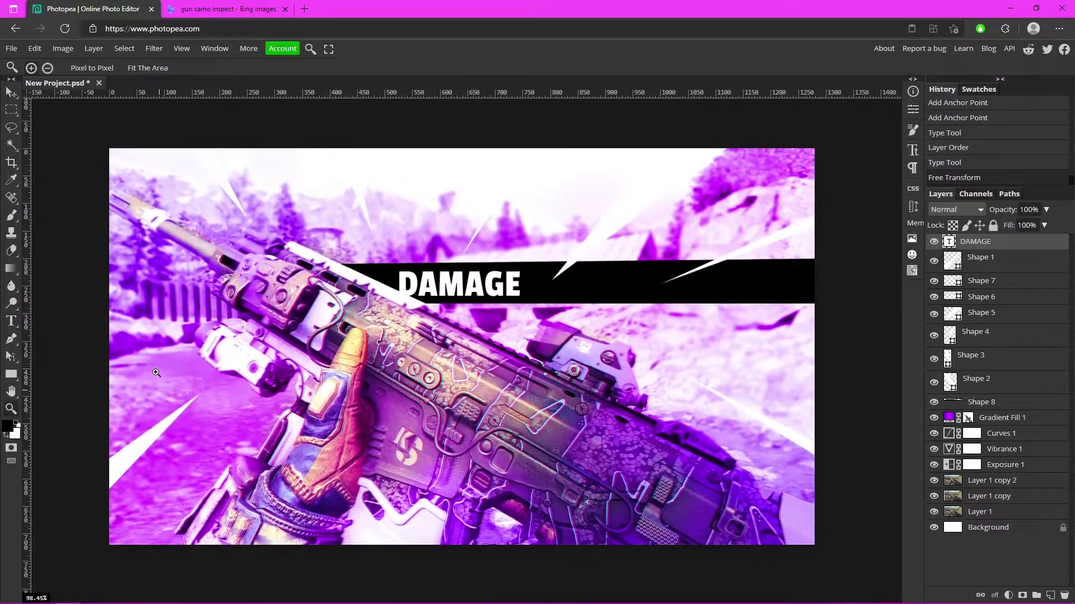
# Enlarge the DAMAGE text by about 116% to nearly fill the bar's height, and nudge it into vertical alignment.
pyautogui.click(12, 92)
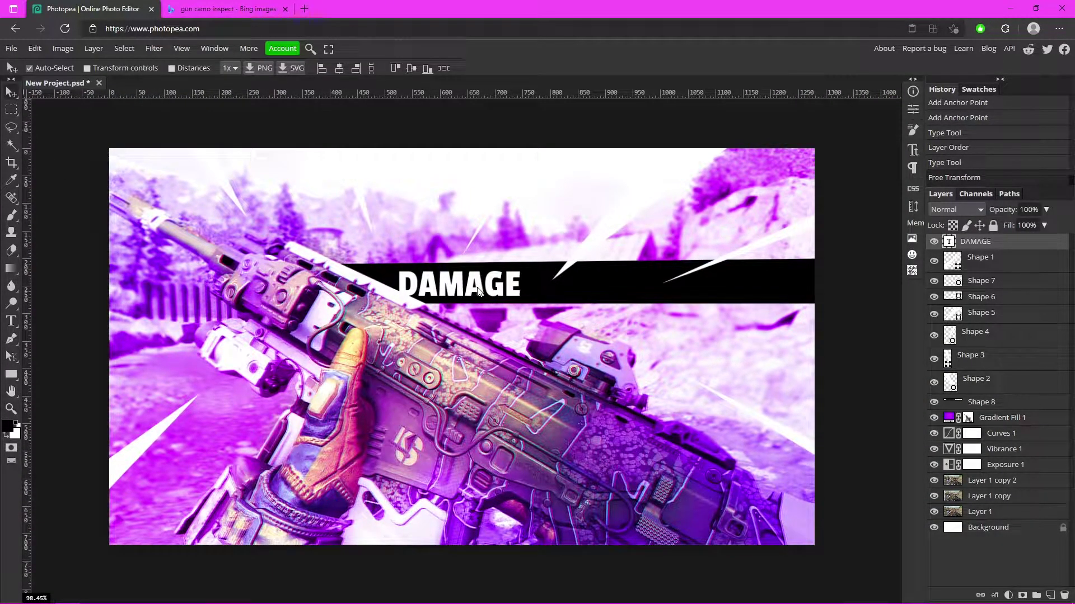
pyautogui.hotkey('ctrl', 't')
pyautogui.moveTo(520, 271); pyautogui.dragTo(540, 267)
pyautogui.press('Down')
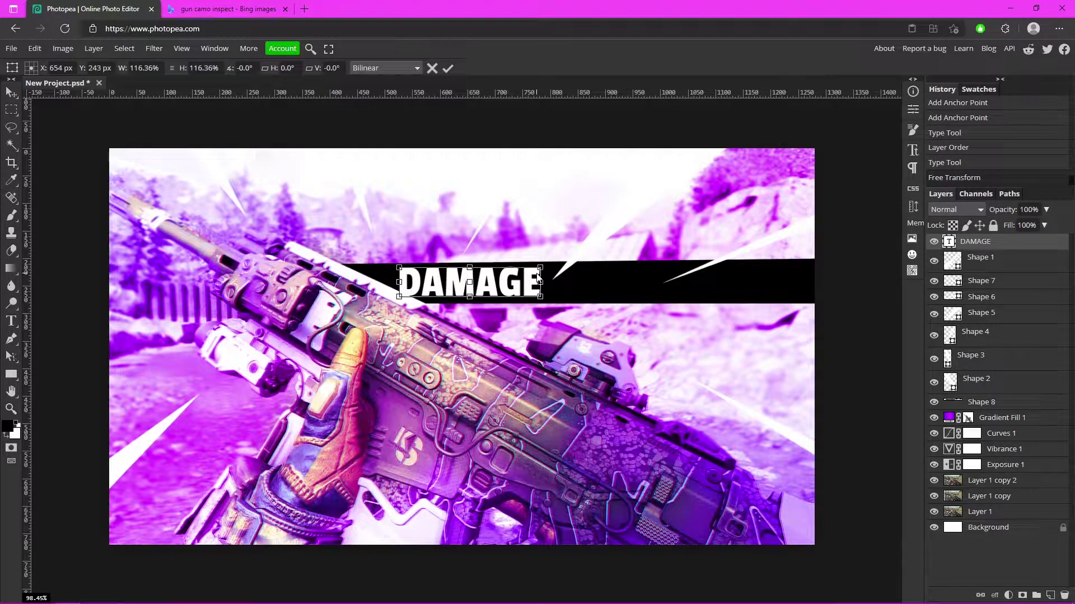
pyautogui.click(448, 69)
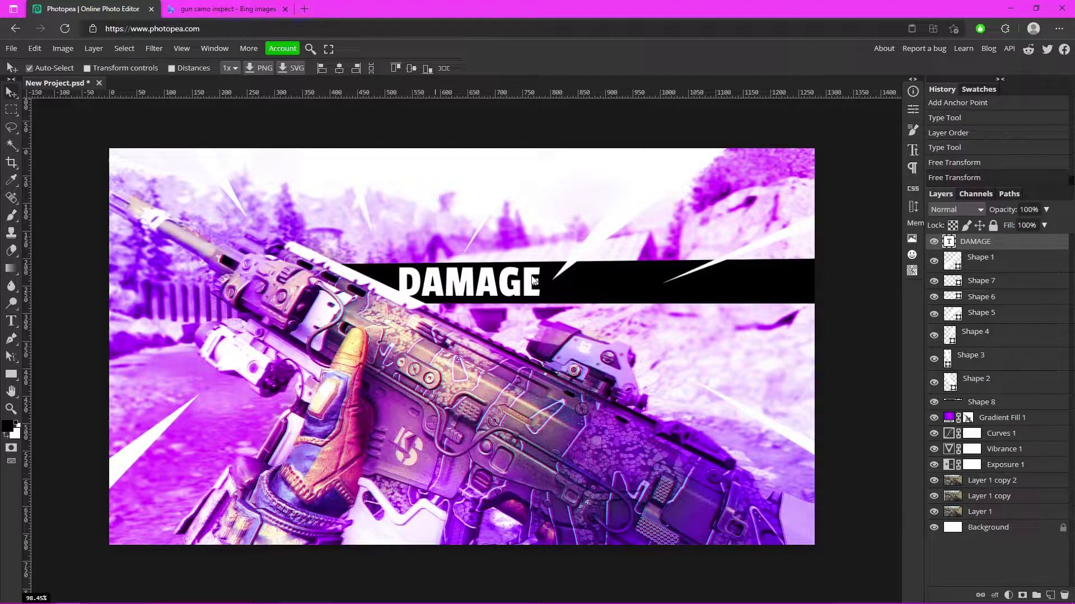
pyautogui.moveTo(534, 279); pyautogui.dragTo(532, 280)
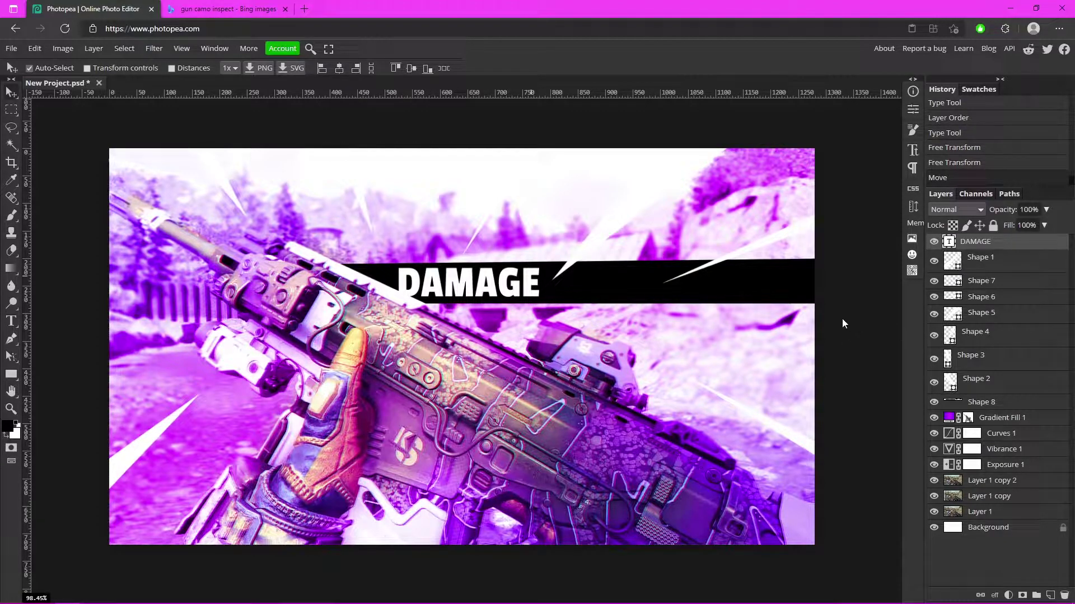
# Choose the Rectangle tool and set its fill to a bright purple by shifting the hue from magenta toward blue.
pyautogui.click(12, 408)
pyautogui.click(818, 270)
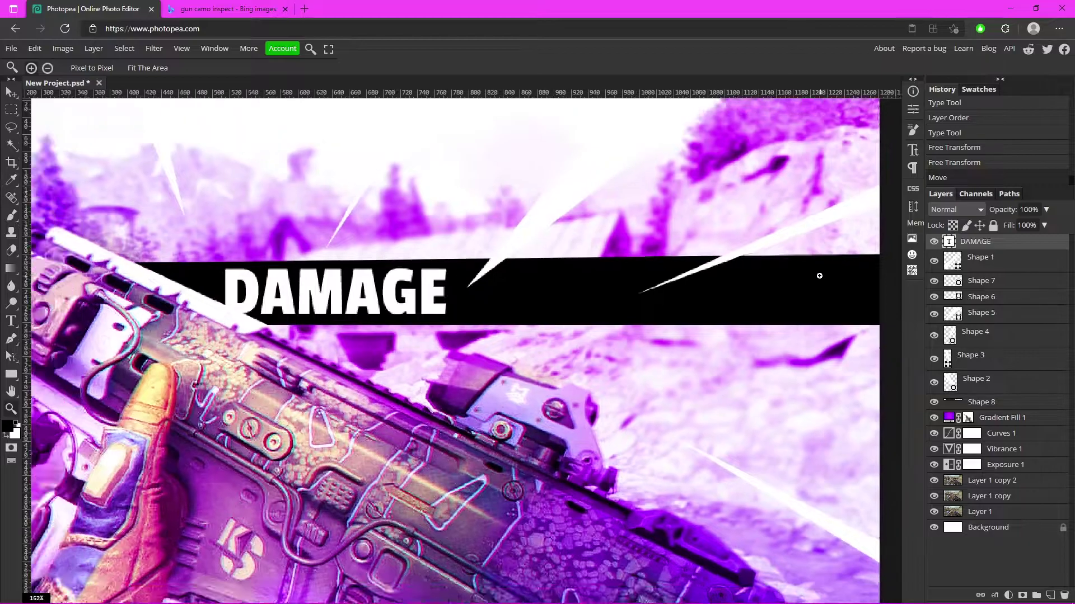
pyautogui.moveTo(866, 252); pyautogui.dragTo(889, 254)
pyautogui.scroll(3, 889, 254)
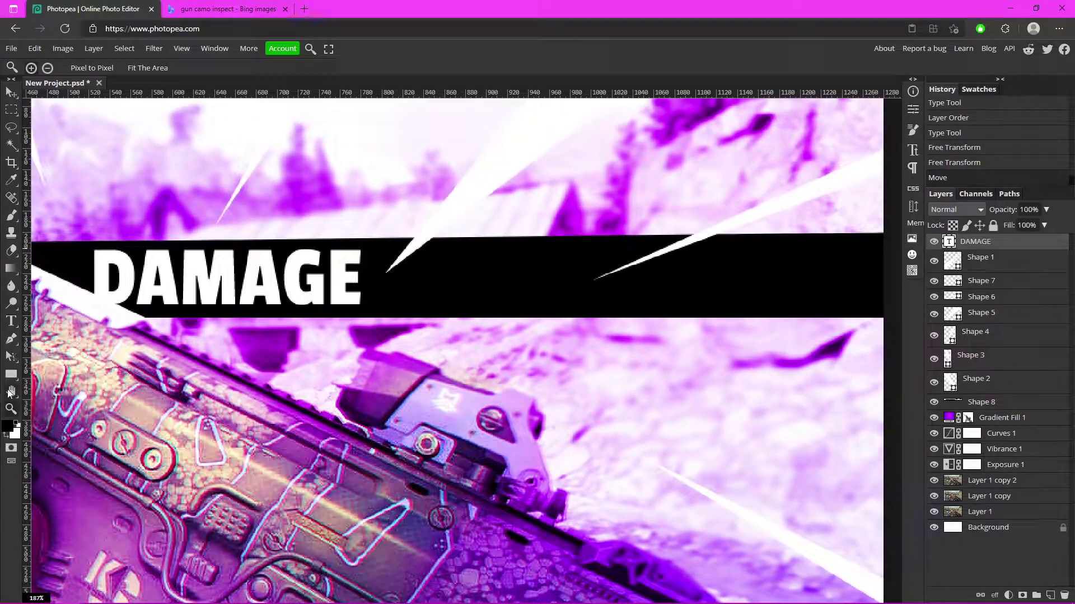
pyautogui.rightClick(10, 379)
pyautogui.click(8, 379)
pyautogui.rightClick(8, 379)
pyautogui.click(45, 375)
pyautogui.click(90, 68)
pyautogui.click(152, 131)
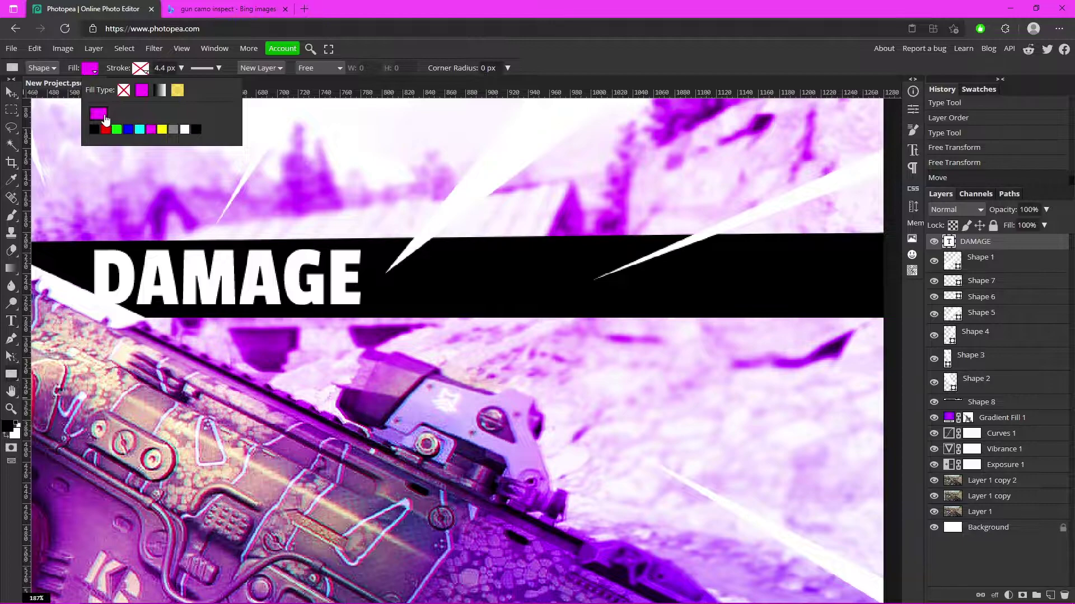
pyautogui.click(98, 114)
pyautogui.moveTo(230, 183); pyautogui.dragTo(231, 178)
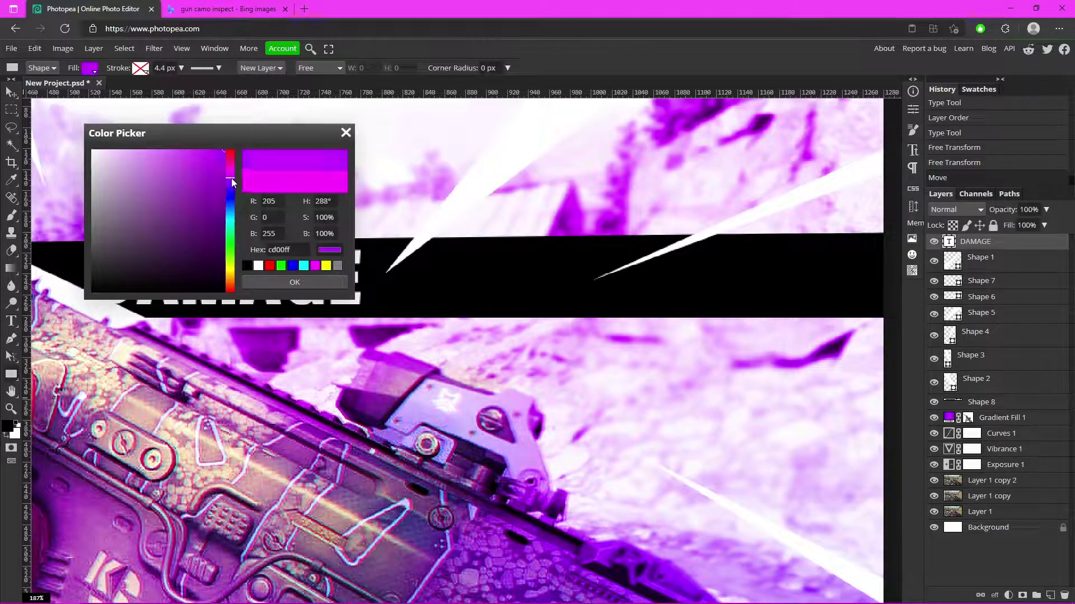
pyautogui.click(301, 282)
# Shift the rectangle fill to a deeper violet and draw a small box on the black bar just after the word DAMAGE.
pyautogui.click(90, 67)
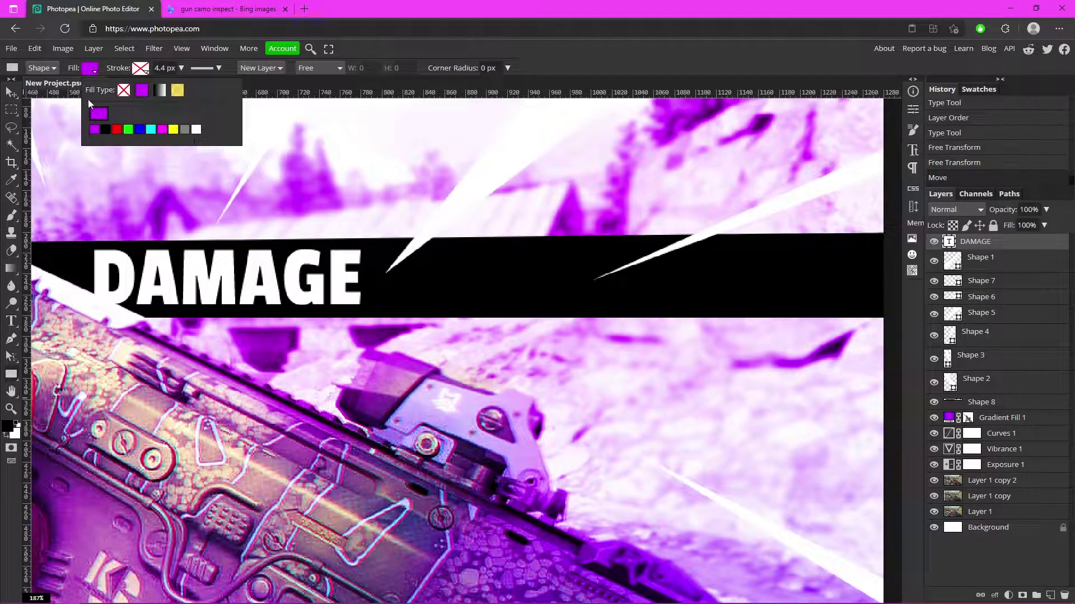
pyautogui.click(99, 114)
pyautogui.click(232, 183)
pyautogui.click(294, 282)
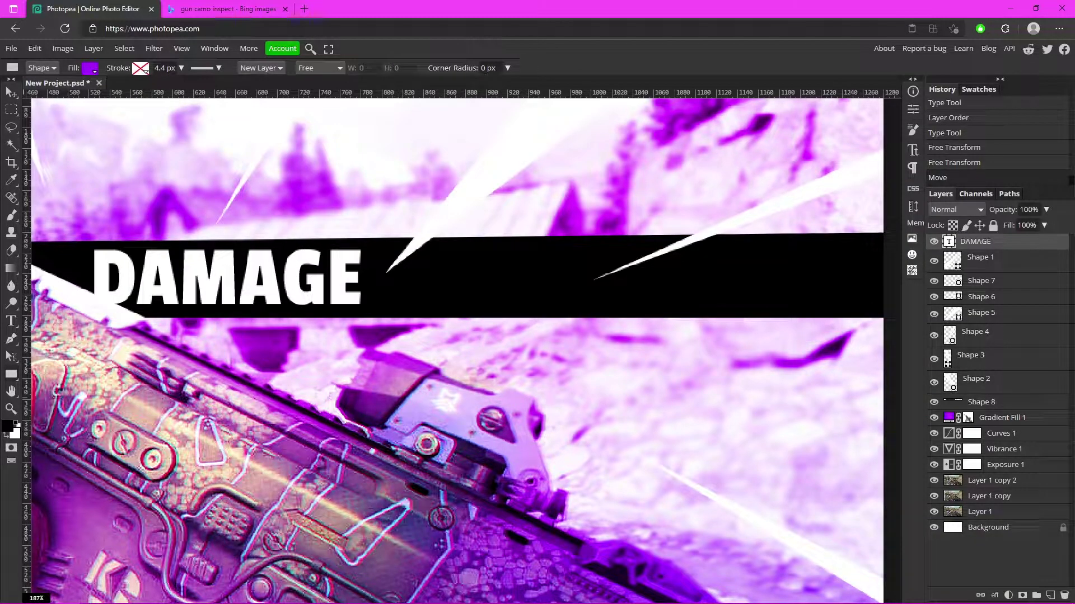
pyautogui.moveTo(382, 250); pyautogui.dragTo(446, 304)
pyautogui.click(11, 409)
pyautogui.scroll(-4, 167, 381)
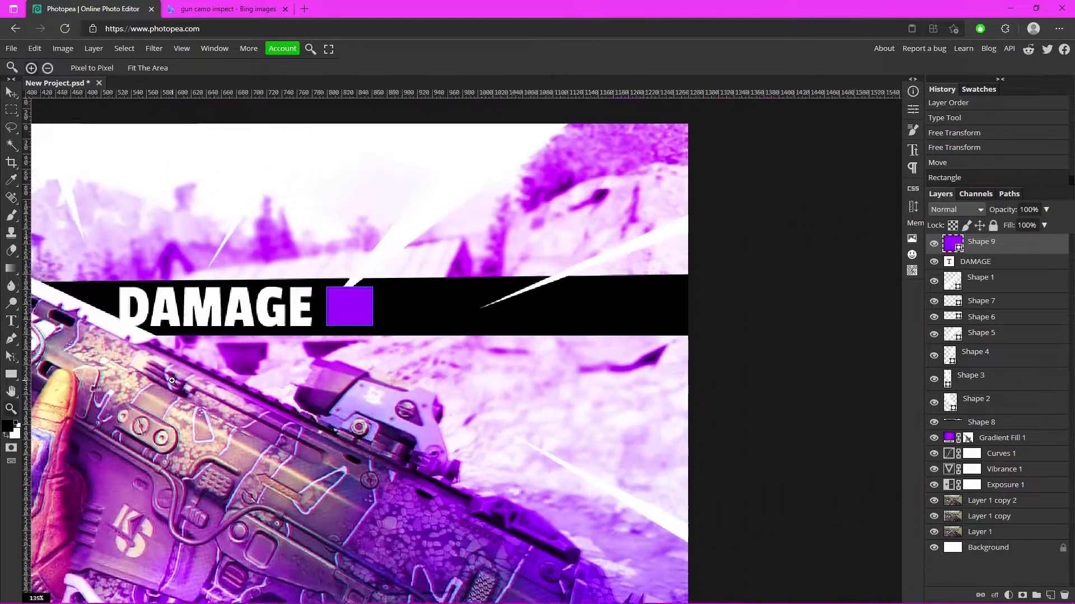
# Move the two white spikes that overlap the black bar up and to the right, away from the damage boxes' area.
pyautogui.click(11, 92)
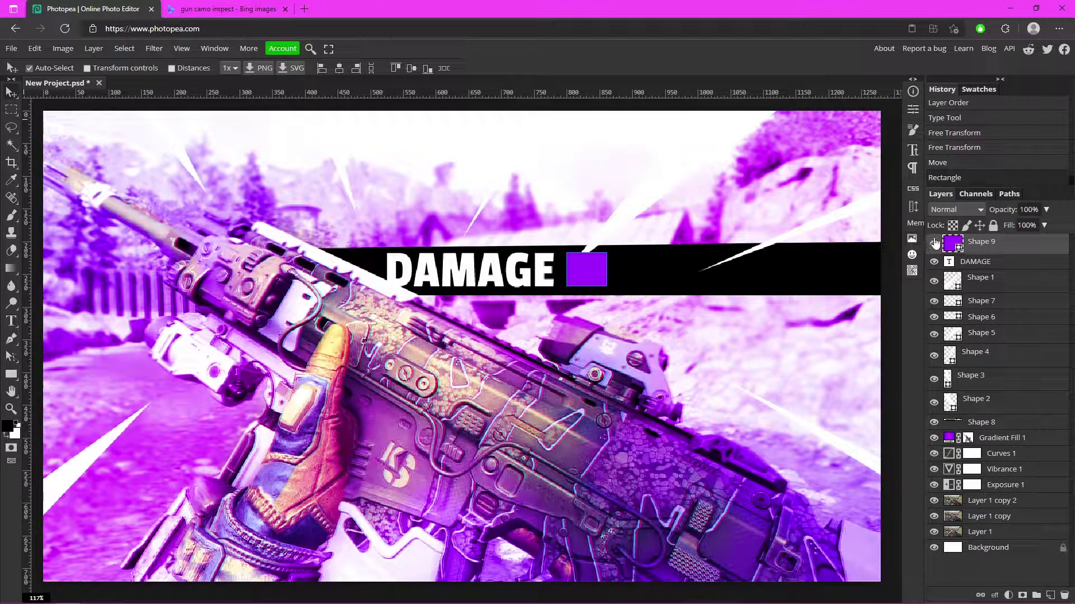
pyautogui.click(611, 224)
pyautogui.moveTo(620, 222); pyautogui.dragTo(654, 188)
pyautogui.click(788, 244)
pyautogui.moveTo(791, 235); pyautogui.dragTo(801, 222)
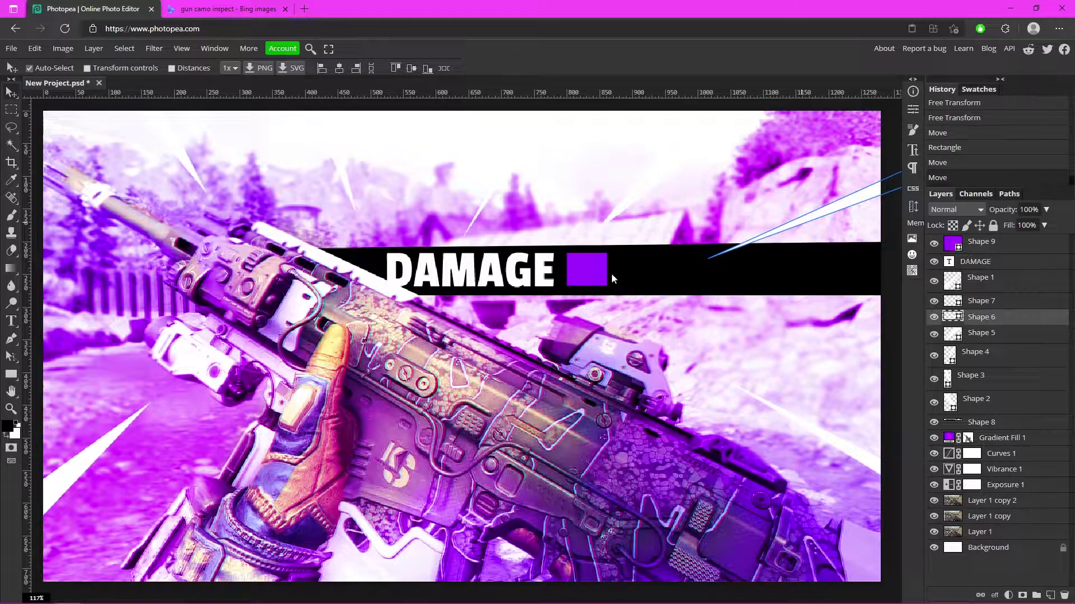
# Open the violet box's layer style and enable the Satin and Inner Glow effects.
pyautogui.click(855, 271)
pyautogui.doubleClick(1027, 249)
pyautogui.moveTo(297, 141); pyautogui.dragTo(253, 220)
pyautogui.click(67, 367)
pyautogui.click(66, 367)
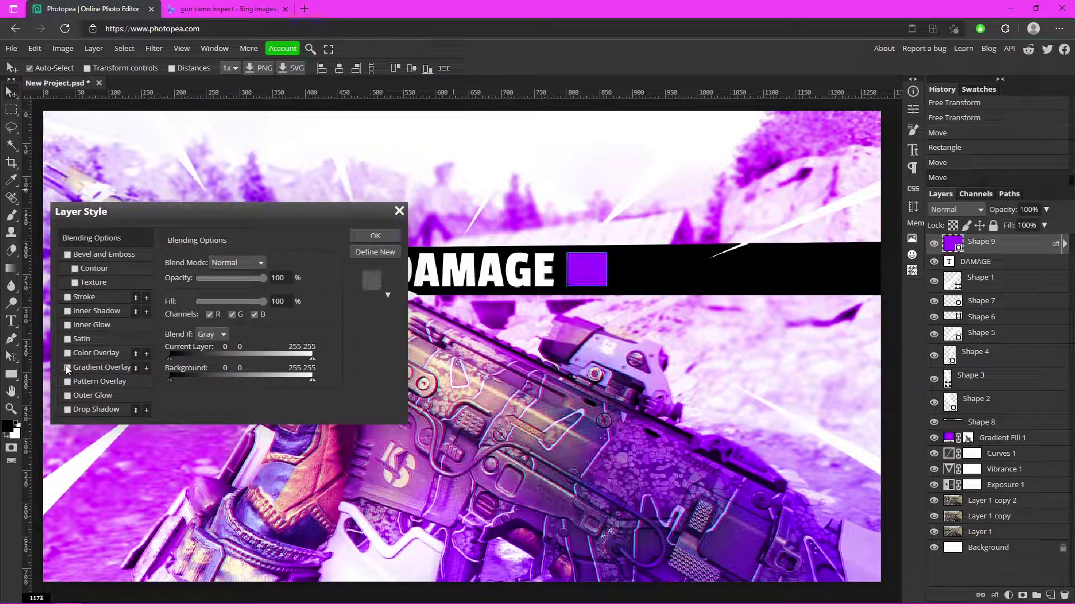
pyautogui.click(67, 339)
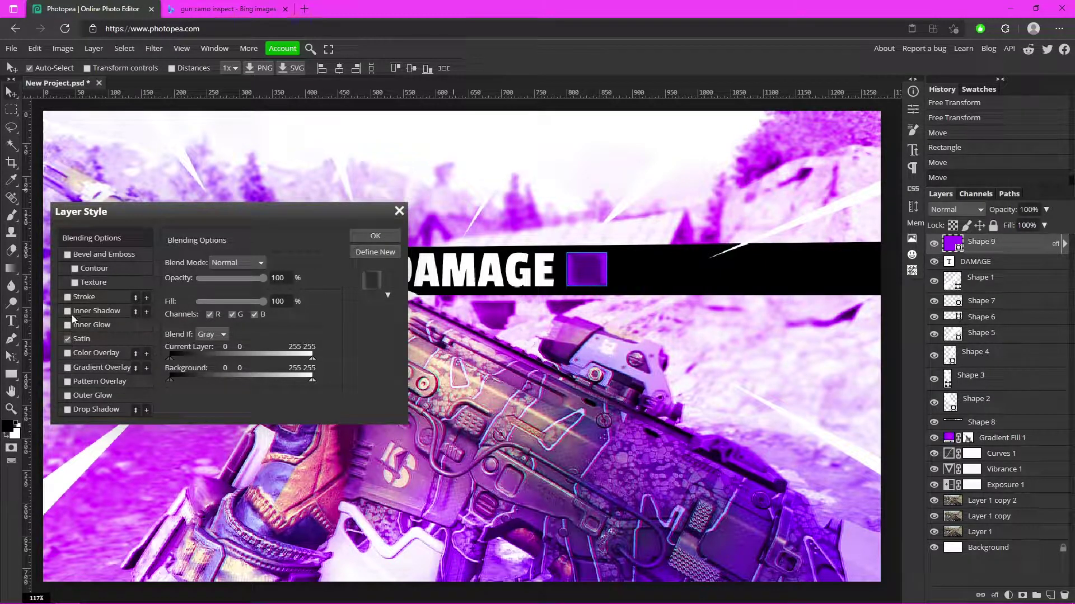
pyautogui.click(67, 325)
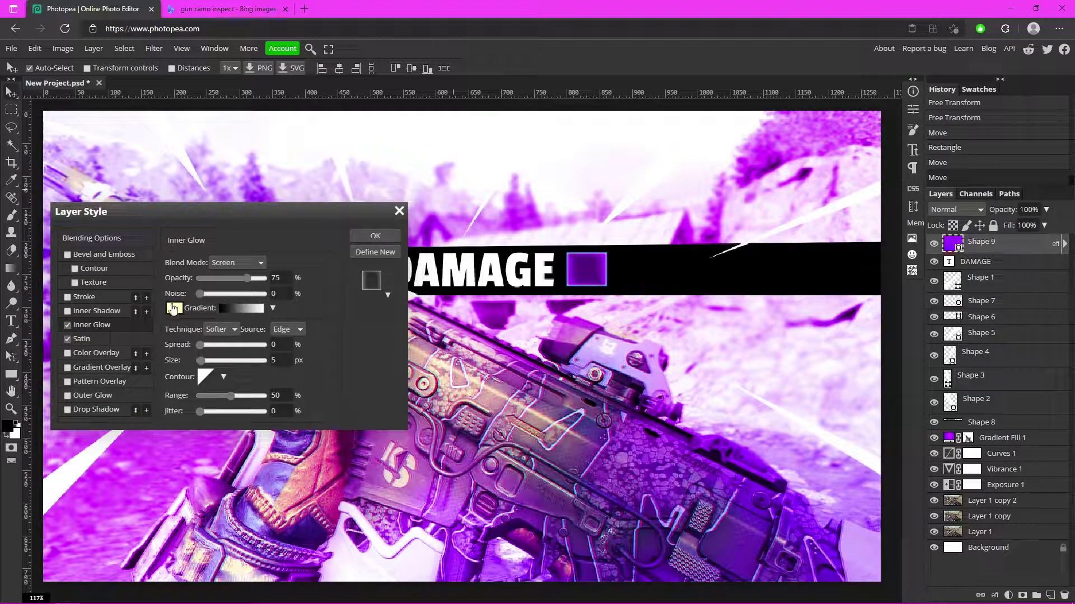
# Change the violet box's Inner Glow color to a bright purple.
pyautogui.click(173, 308)
pyautogui.click(230, 183)
pyautogui.moveTo(218, 160); pyautogui.dragTo(256, 130)
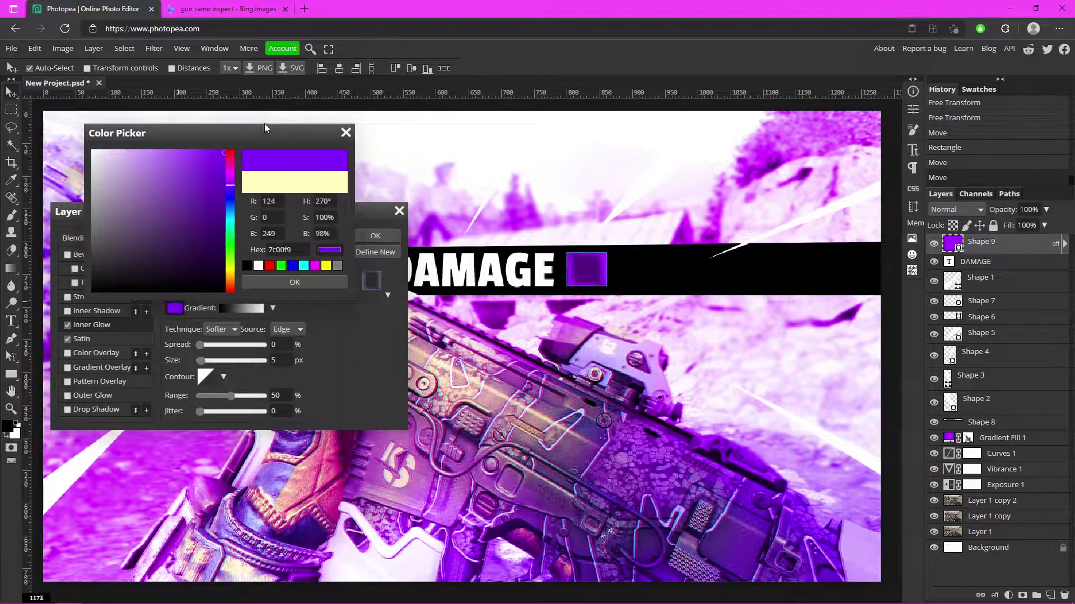
pyautogui.click(229, 177)
pyautogui.click(281, 282)
# Set the Inner Glow to Color Dodge with 32% opacity, 8% spread and 29 px size.
pyautogui.click(237, 263)
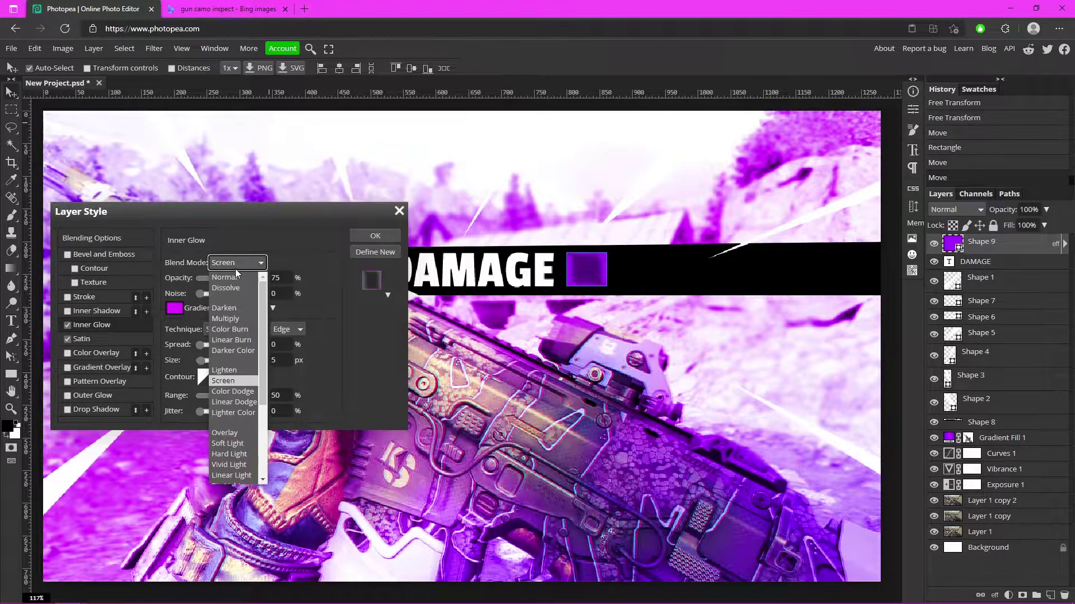
pyautogui.click(242, 396)
pyautogui.moveTo(247, 280); pyautogui.dragTo(268, 279)
pyautogui.moveTo(200, 345); pyautogui.dragTo(212, 361)
pyautogui.moveTo(263, 278); pyautogui.dragTo(216, 283)
# Add Bevel and Emboss to the violet box with 30% depth, a 96° angle and 10° altitude, and apply the layer style.
pyautogui.click(67, 255)
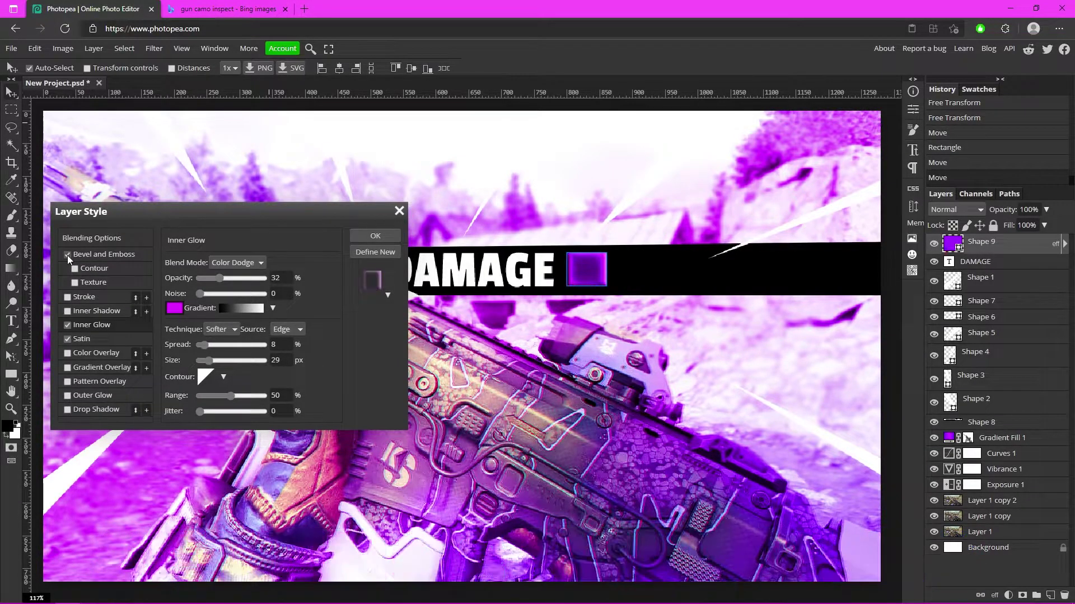
pyautogui.click(127, 259)
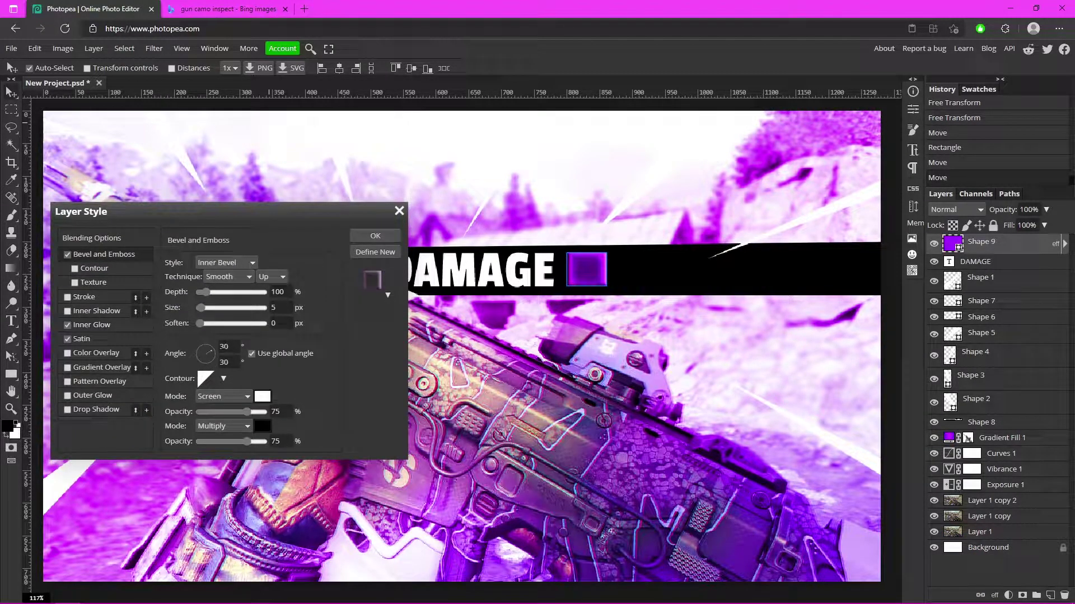
pyautogui.moveTo(206, 348); pyautogui.dragTo(205, 347)
pyautogui.moveTo(206, 292); pyautogui.dragTo(201, 292)
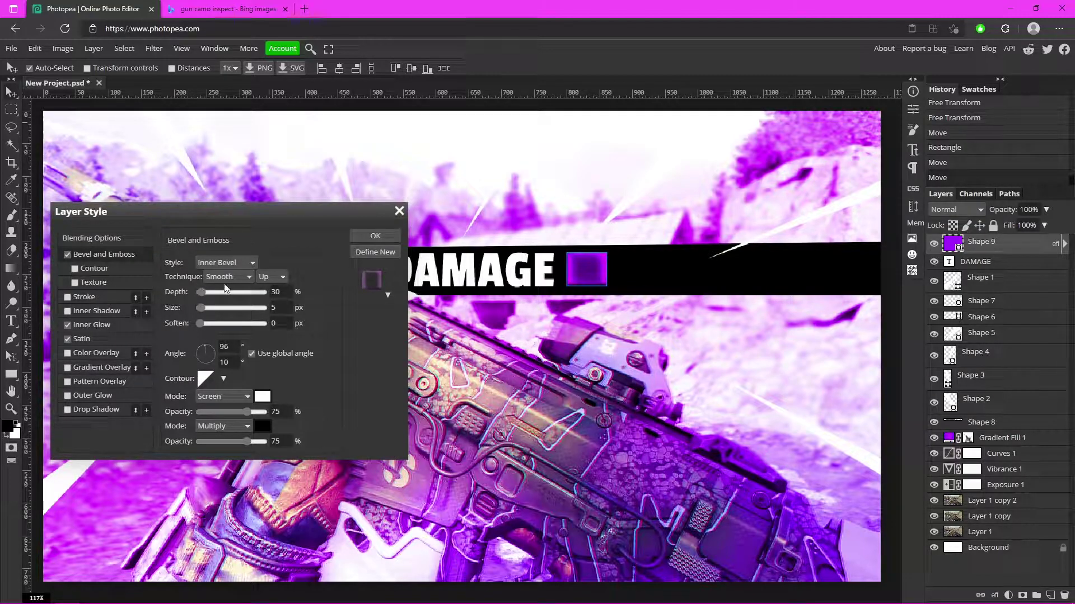
pyautogui.click(375, 236)
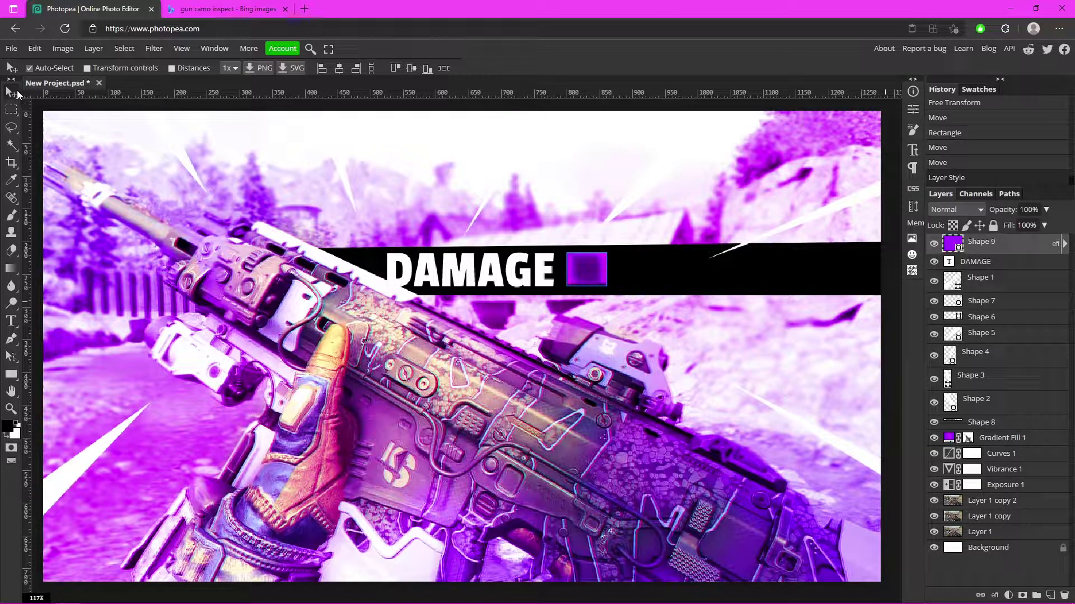
# Duplicate the styled violet box and shift the copy right along the bar, leaving a small gap.
pyautogui.moveTo(584, 278); pyautogui.dragTo(601, 282)
pyautogui.press('Right')
pyautogui.press('Right')
pyautogui.press('Right')
pyautogui.press('Right')
pyautogui.press('Right')
pyautogui.press('Right')
pyautogui.press('Right')
pyautogui.press('Right')
pyautogui.press('Right')
pyautogui.press('Right')
pyautogui.press('Right')
pyautogui.press('Right')
pyautogui.press('Right')
pyautogui.press('Right')
pyautogui.press('Right')
pyautogui.press('Right')
pyautogui.press('Right')
pyautogui.press('Right')
pyautogui.press('Right')
pyautogui.press('Right')
# Duplicate the second violet box and shift the copy right with the same gap to make a third box.
pyautogui.hotkey('ctrl', 'j')
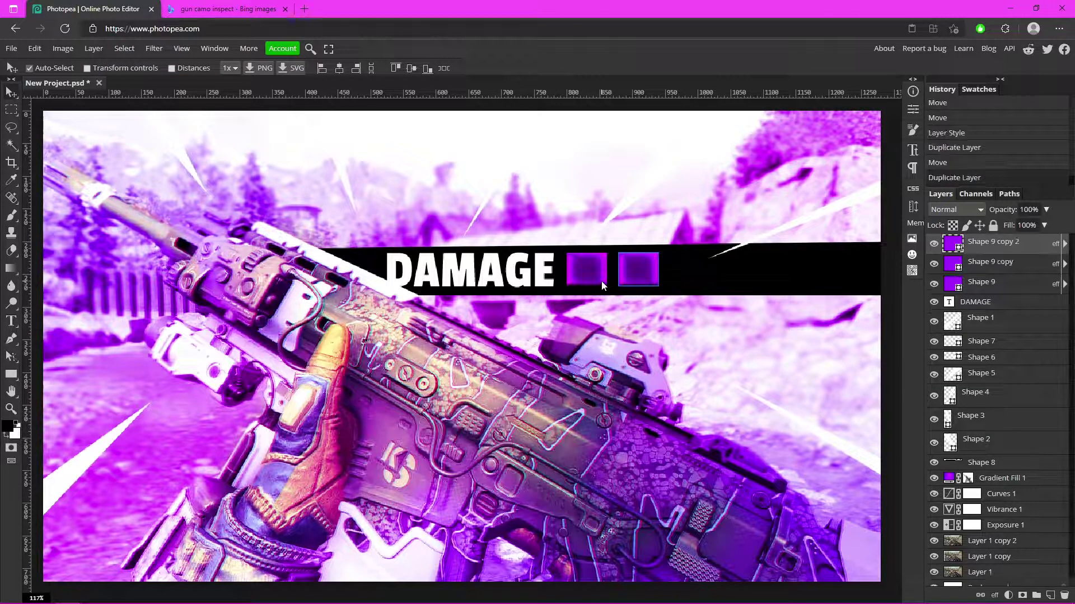
pyautogui.press('Right')
pyautogui.press('Right')
pyautogui.press('Right')
pyautogui.press('Right')
pyautogui.press('Right')
pyautogui.press('Right')
pyautogui.press('Right')
pyautogui.press('Right')
pyautogui.press('Right')
pyautogui.press('Right')
pyautogui.press('Right')
pyautogui.press('Right')
pyautogui.press('Right')
pyautogui.press('Right')
pyautogui.press('Right')
pyautogui.press('Right')
pyautogui.press('Right')
pyautogui.press('Right')
pyautogui.press('Right')
pyautogui.press('Right')
pyautogui.press('Right')
pyautogui.press('Right')
pyautogui.press('Right')
pyautogui.press('Right')
pyautogui.press('Right')
pyautogui.press('Right')
pyautogui.press('Right')
pyautogui.press('Right')
pyautogui.press('Right')
pyautogui.press('Right')
pyautogui.press('Right')
pyautogui.press('Right')
pyautogui.press('Right')
pyautogui.press('Right')
pyautogui.press('Right')
pyautogui.press('Right')
pyautogui.press('Right')
pyautogui.press('Right')
pyautogui.press('Right')
pyautogui.press('Right')
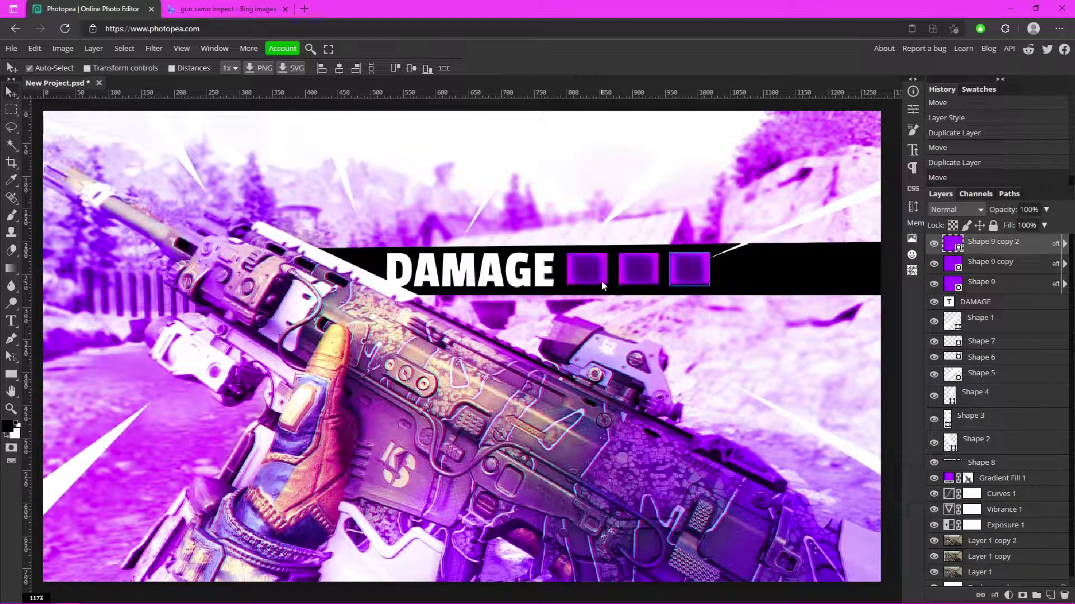
# Duplicate the third violet box and shift the copy right by an equal spacing to make a fourth box.
pyautogui.hotkey('ctrl', 'j')
pyautogui.hotkey('shift', 'Right')
pyautogui.hotkey('shift', 'Right')
pyautogui.hotkey('shift', 'Right')
pyautogui.hotkey('shift', 'Right')
pyautogui.hotkey('shift', 'Right')
pyautogui.hotkey('shift', 'Right')
pyautogui.hotkey('shift', 'Right')
pyautogui.hotkey('shift', 'Right')
# Duplicate the fourth violet box and shift the copy right by an equal spacing to make a fifth box.
pyautogui.hotkey('ctrl', 'j')
pyautogui.hotkey('shift', 'Right')
pyautogui.hotkey('shift', 'Right')
pyautogui.hotkey('shift', 'Right')
pyautogui.hotkey('shift', 'Right')
pyautogui.hotkey('shift', 'Right')
pyautogui.hotkey('shift', 'Right')
pyautogui.hotkey('shift', 'Right')
pyautogui.hotkey('shift', 'Right')
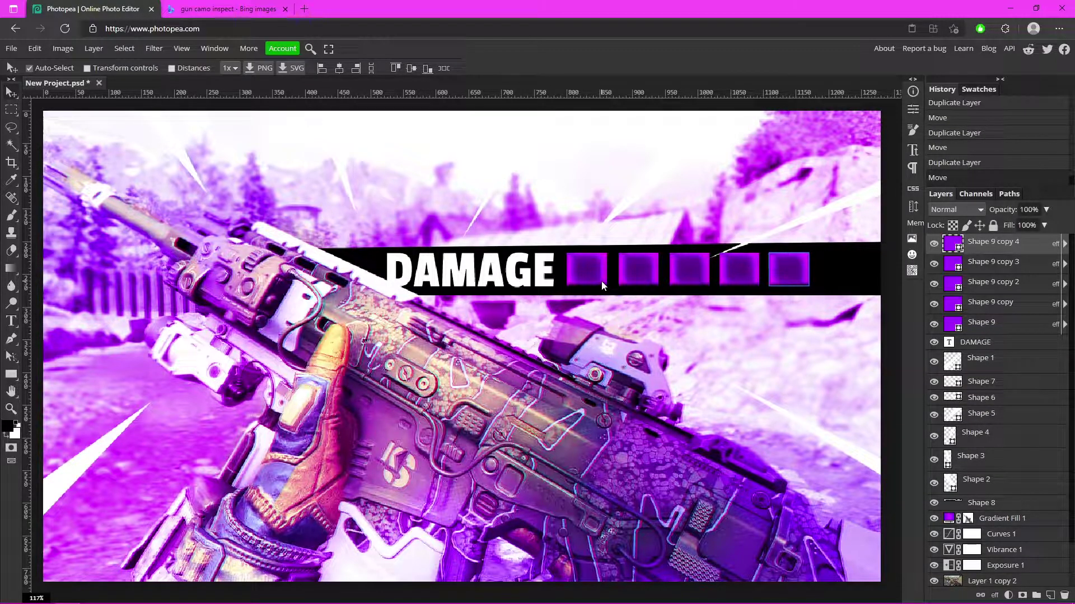
# Duplicate the fifth violet box and shift the copy right by an equal spacing to make a sixth box near the bar's end.
pyautogui.hotkey('ctrl', 'j')
pyautogui.hotkey('shift', 'Right')
pyautogui.hotkey('shift', 'Right')
pyautogui.hotkey('shift', 'Right')
pyautogui.hotkey('shift', 'Right')
pyautogui.hotkey('shift', 'Right')
pyautogui.hotkey('shift', 'Right')
pyautogui.hotkey('shift', 'Right')
pyautogui.hotkey('shift', 'Right')
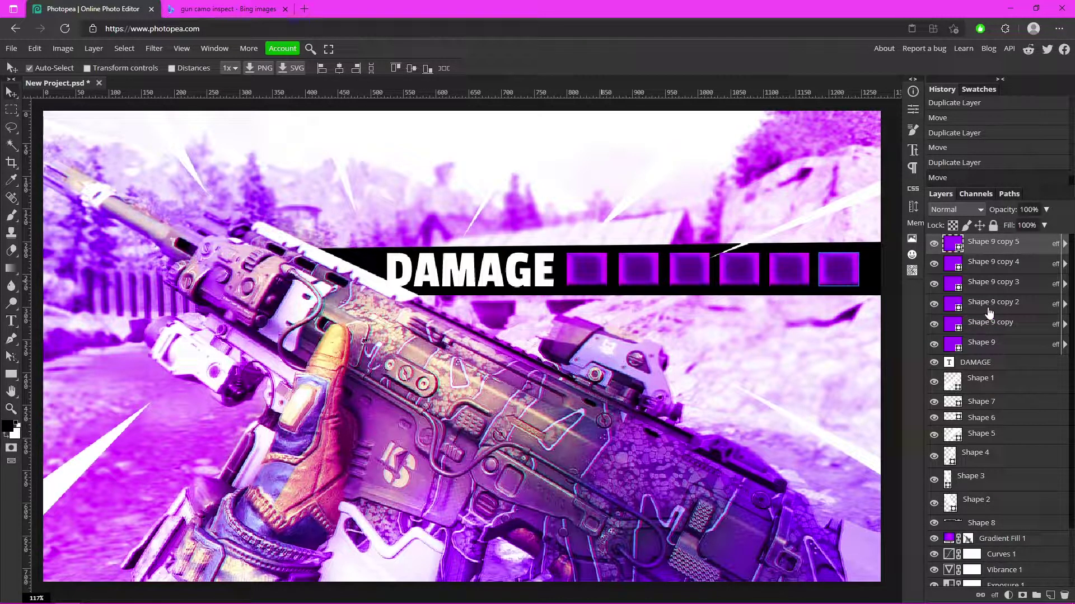
# Add a new empty layer above the sixth violet box layer.
pyautogui.click(986, 417)
pyautogui.click(10, 410)
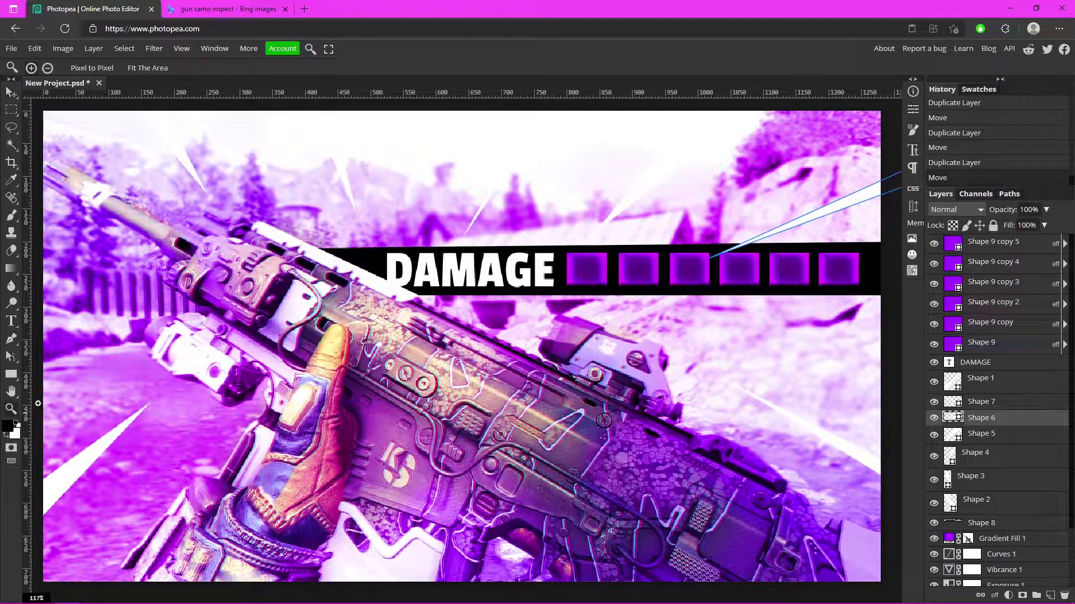
pyautogui.moveTo(324, 361); pyautogui.dragTo(296, 357)
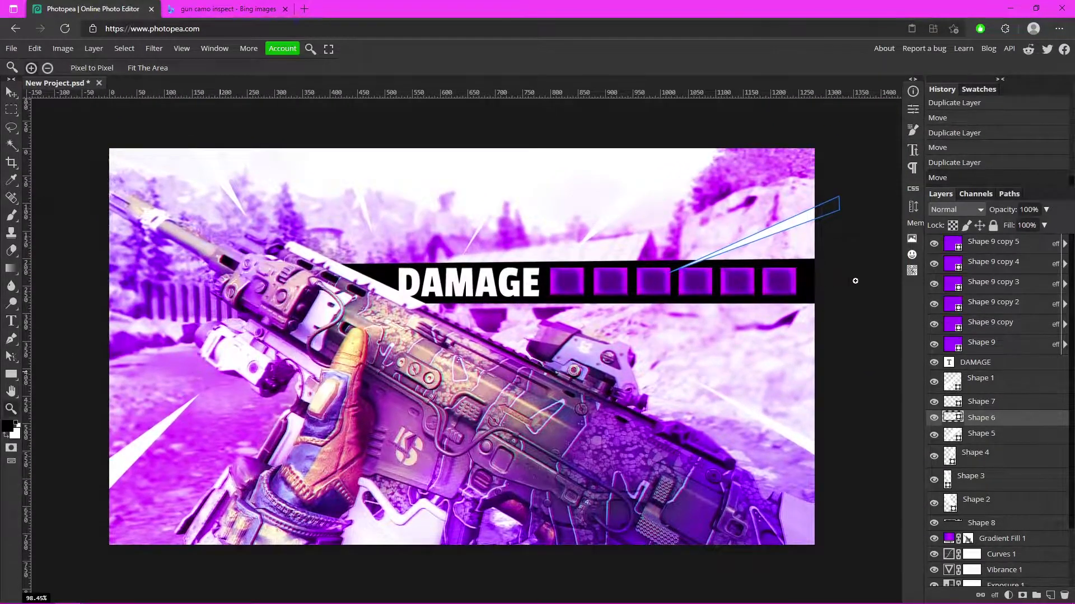
pyautogui.click(1003, 248)
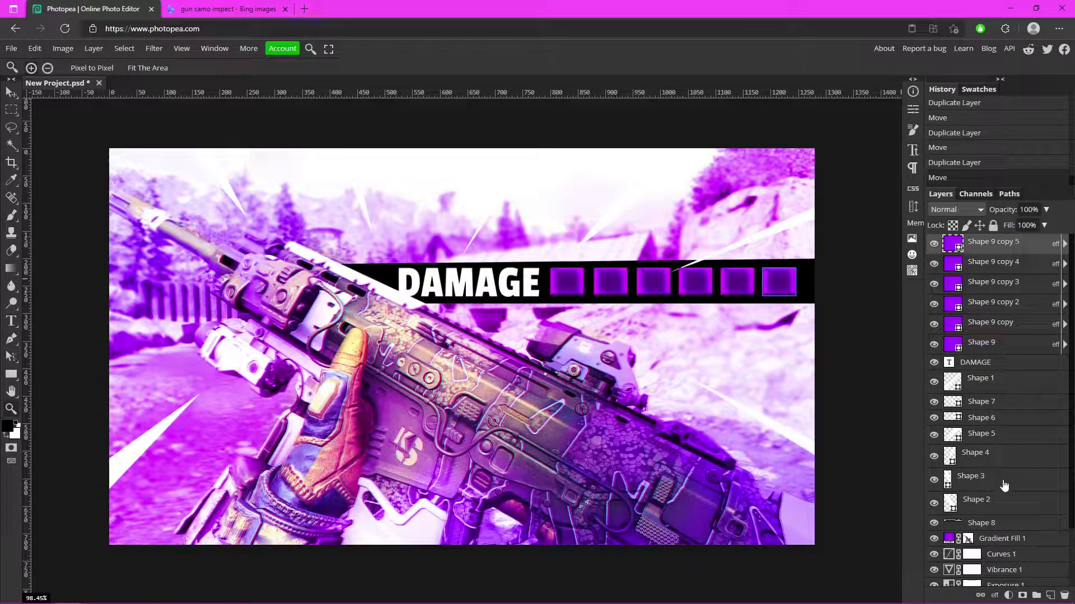
pyautogui.click(1050, 595)
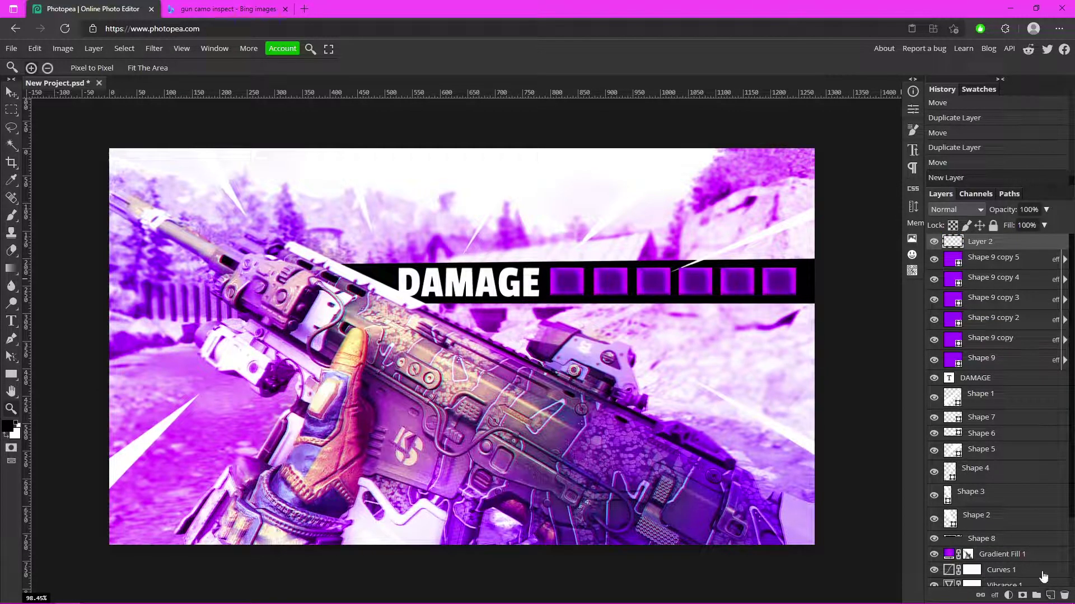
# Set up the Brush tool with a saturated blue foreground colour.
pyautogui.click(12, 220)
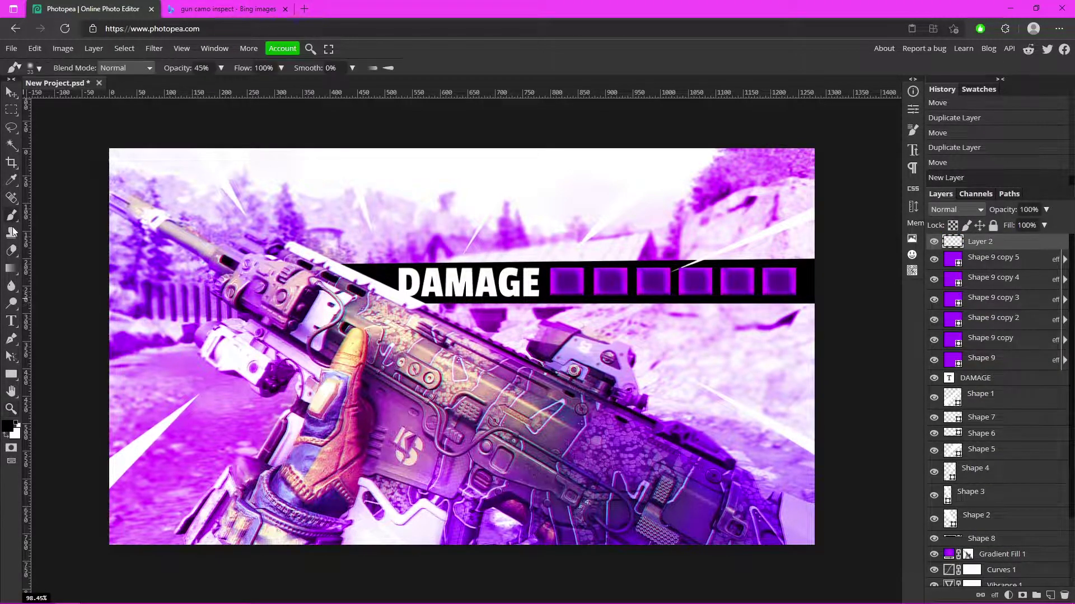
pyautogui.click(12, 431)
pyautogui.click(184, 192)
pyautogui.moveTo(230, 180); pyautogui.dragTo(230, 188)
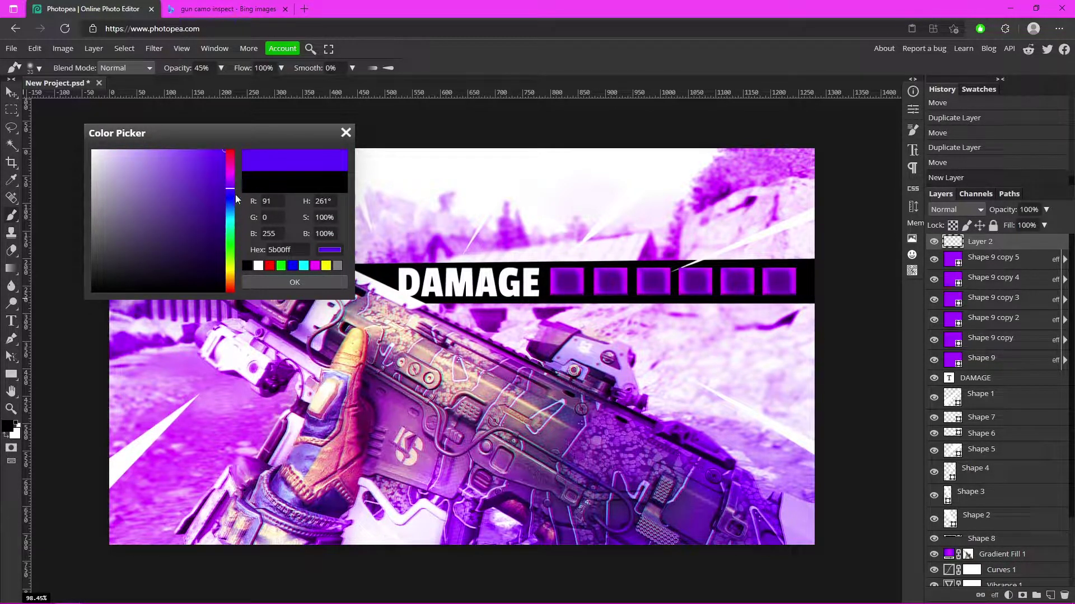
pyautogui.click(229, 193)
pyautogui.click(282, 280)
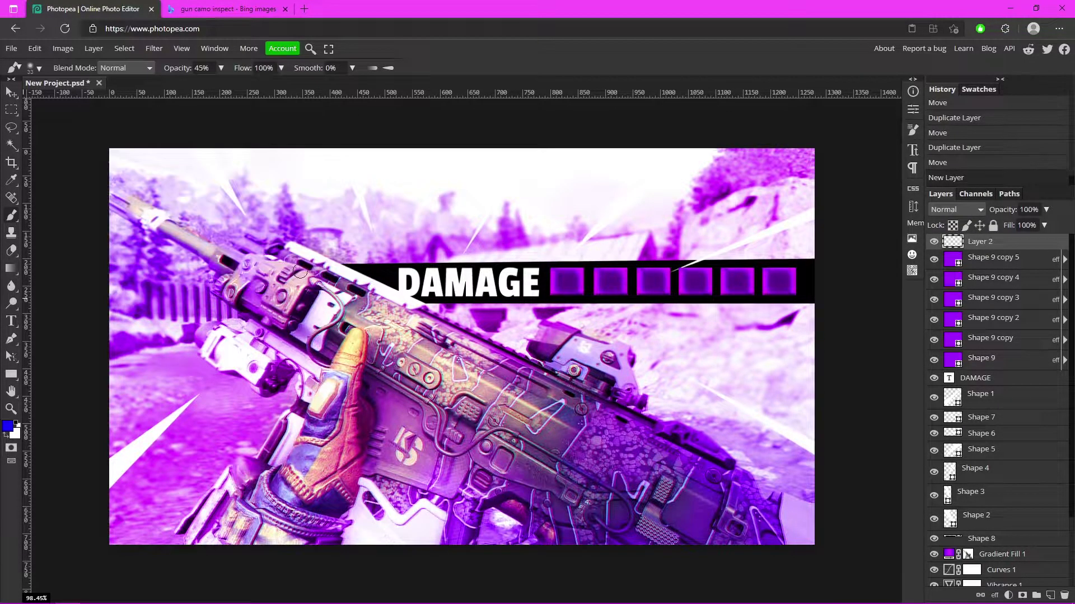
# Enlarge the soft brush, set its opacity to 100%, and paint one blue dab just above the gun's front rail.
pyautogui.click(39, 68)
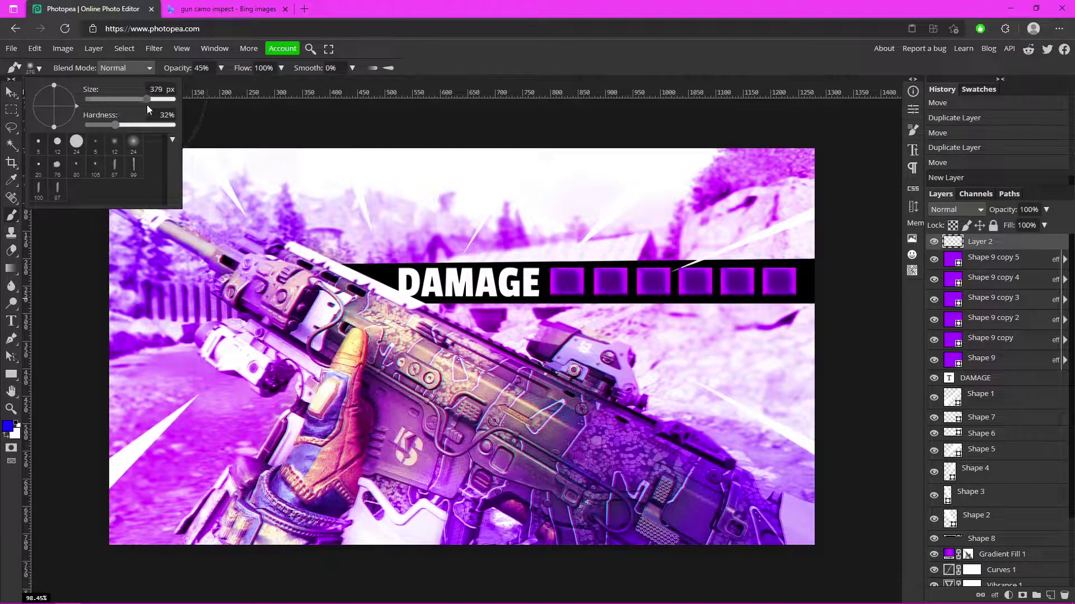
pyautogui.moveTo(295, 253)
pyautogui.mouseDown()
pyautogui.moveTo(320, 251)
pyautogui.moveTo(326, 221)
pyautogui.moveTo(346, 228)
pyautogui.moveTo(280, 249)
pyautogui.mouseUp()
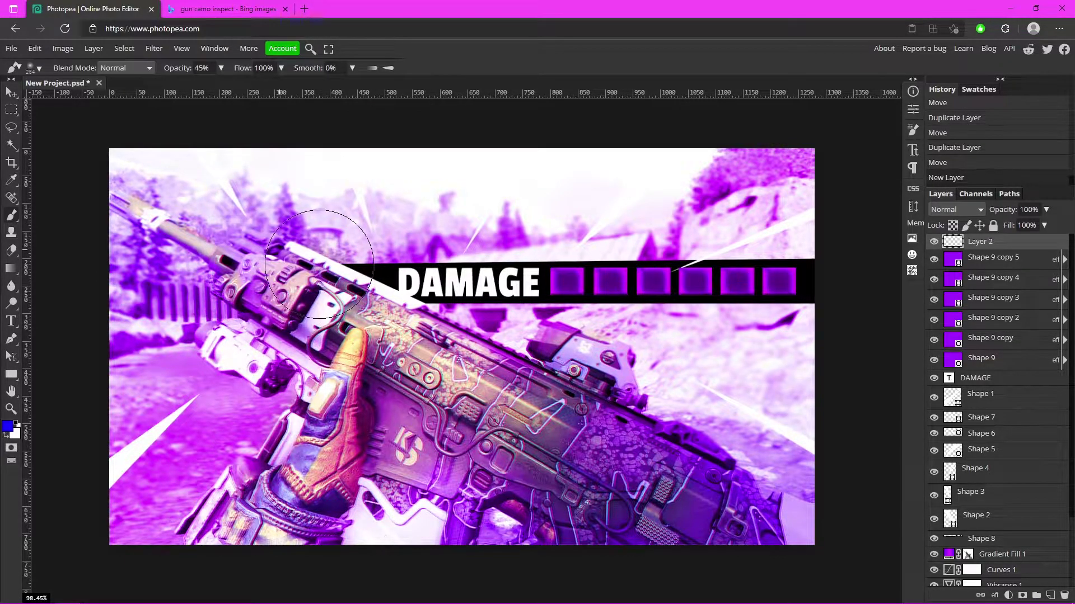
pyautogui.click(319, 238)
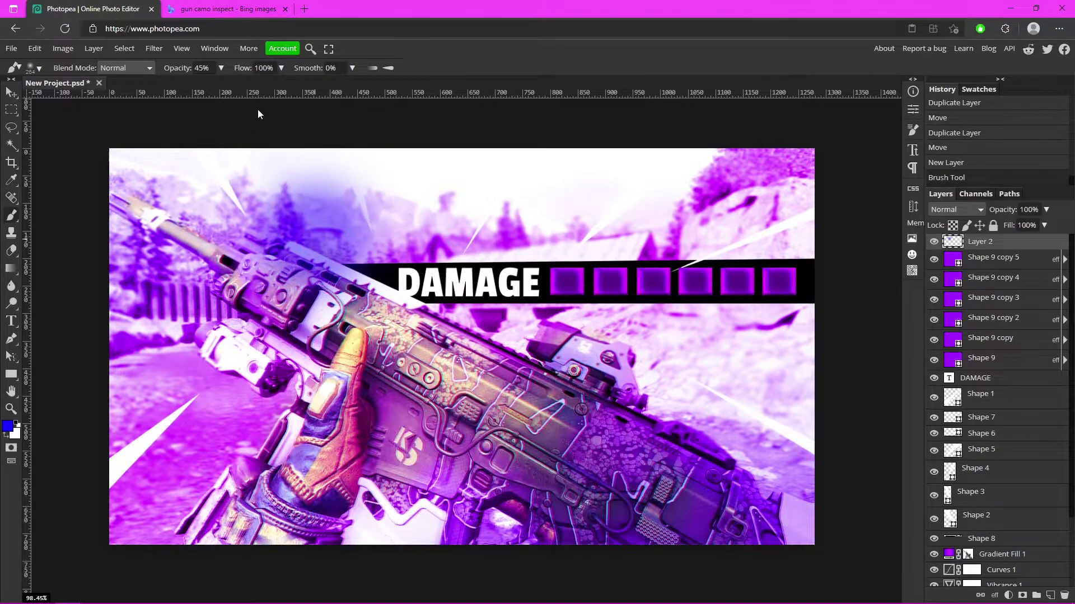
pyautogui.hotkey('ctrl', 'z')
pyautogui.click(221, 68)
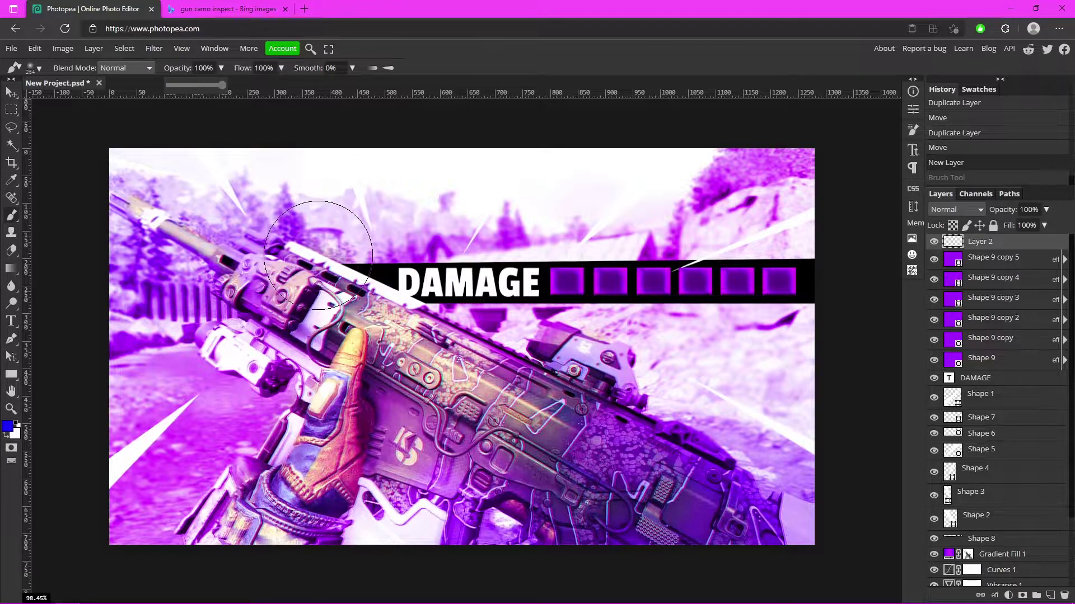
pyautogui.click(316, 235)
# Set the new layer's blend mode to Screen and paint a blue glow over the far end of the black bar.
pyautogui.click(935, 207)
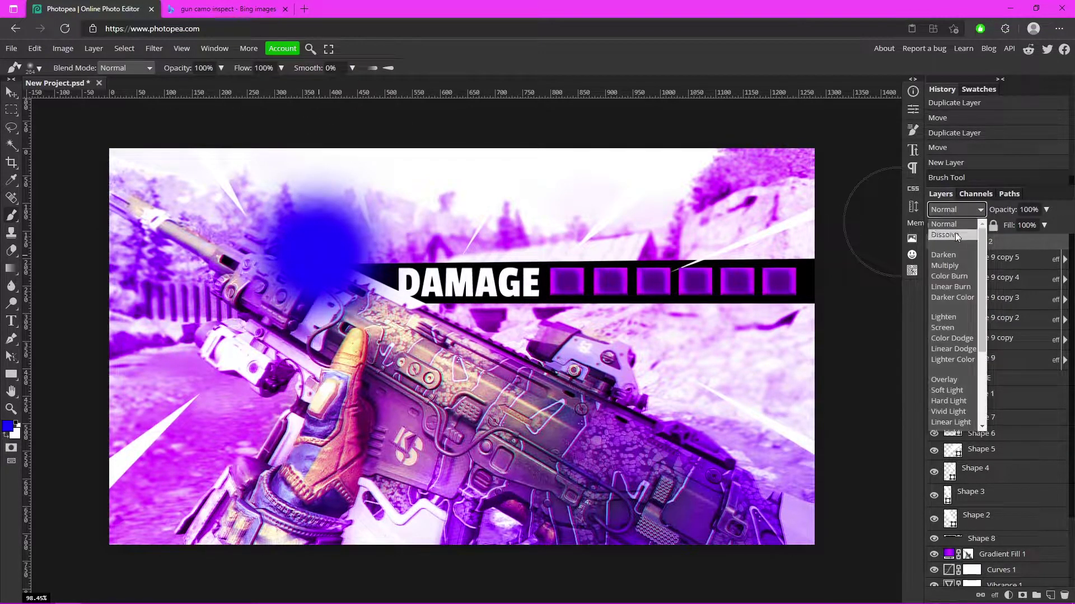
pyautogui.click(965, 209)
pyautogui.click(955, 218)
pyautogui.click(958, 326)
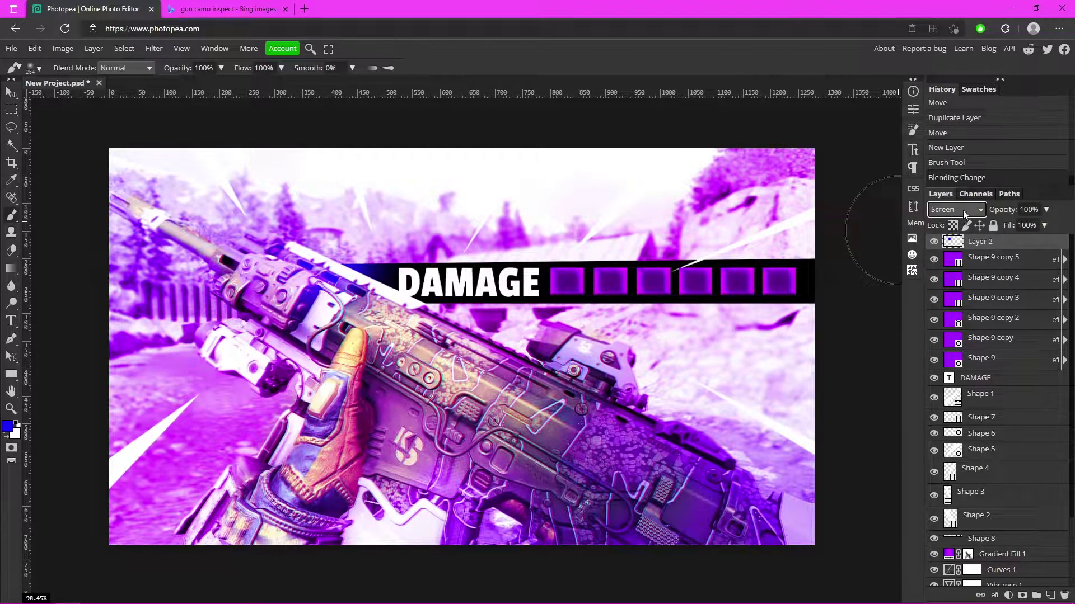
pyautogui.click(795, 235)
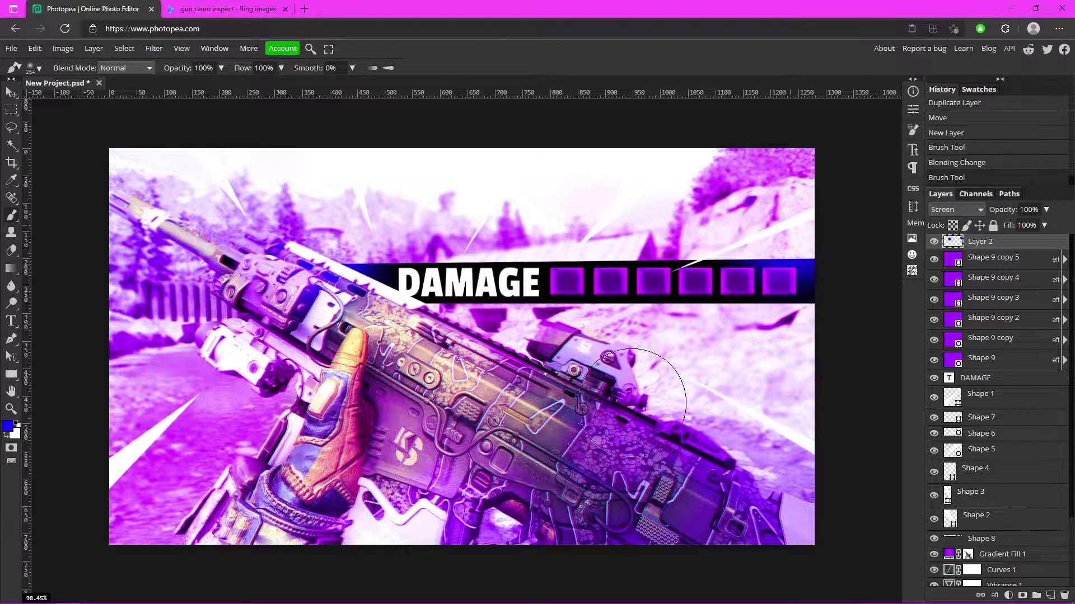
# Try adding blue glow dabs over the gun's upper receiver, the glove, the stock, the fence and the muzzle.
pyautogui.click(523, 342)
pyautogui.moveTo(306, 487); pyautogui.dragTo(274, 463)
pyautogui.moveTo(750, 493); pyautogui.dragTo(722, 467)
pyautogui.click(204, 336)
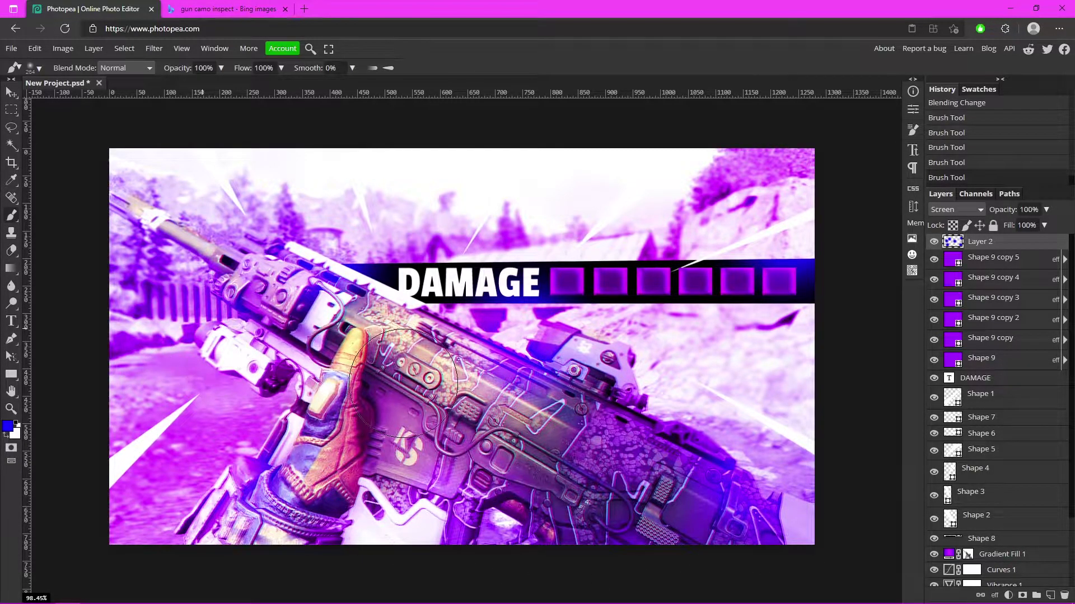
pyautogui.click(144, 181)
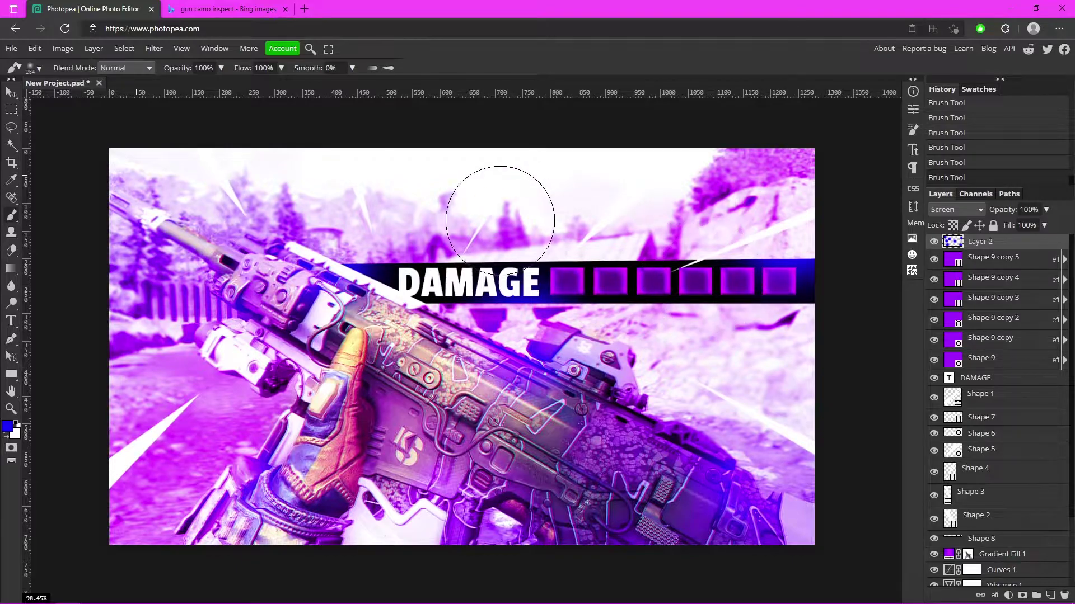
pyautogui.hotkey('ctrl', 'z')
# Try painting resized blue glow dabs above the DAMAGE text and the violet boxes.
pyautogui.moveTo(525, 228); pyautogui.dragTo(572, 223)
pyautogui.click(577, 207)
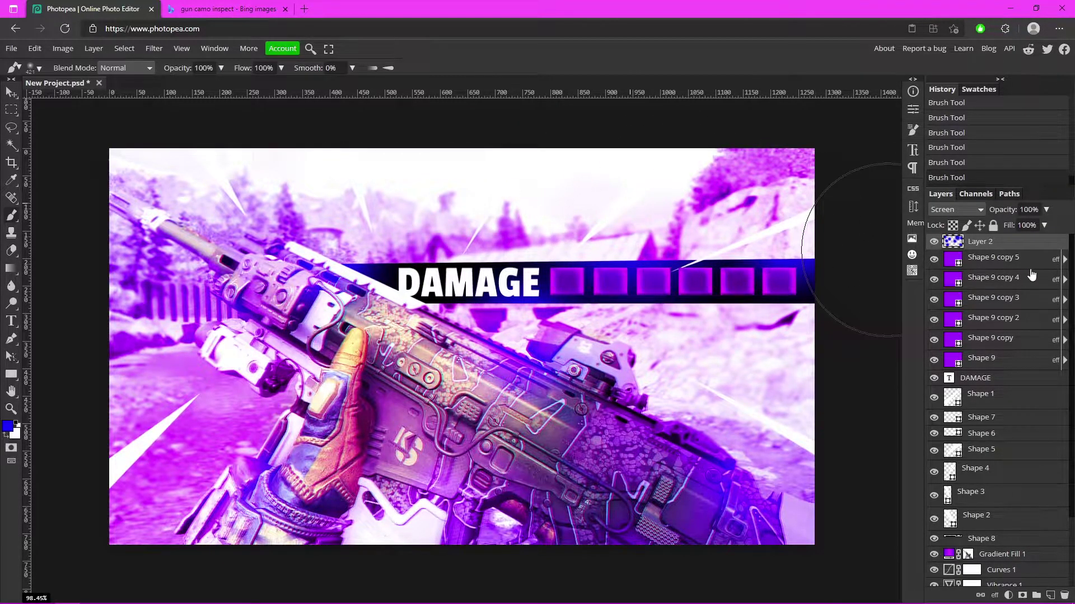
pyautogui.moveTo(482, 201); pyautogui.dragTo(421, 203)
pyautogui.click(448, 240)
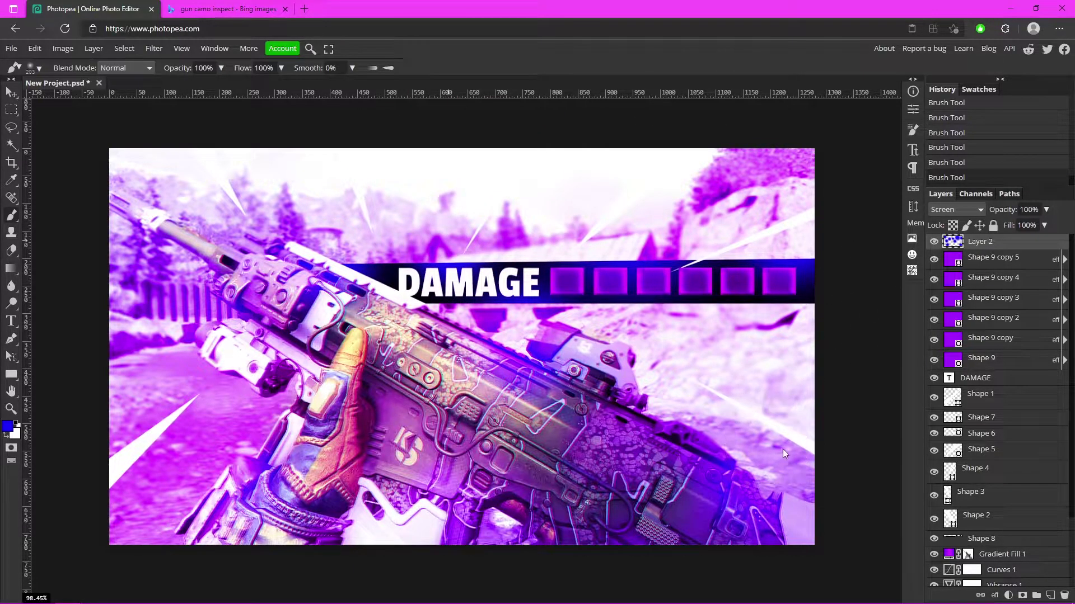
# Undo the recent series of blue brush dabs.
pyautogui.hotkey('ctrl', 'z')
pyautogui.hotkey('ctrl', 'z')
pyautogui.hotkey('ctrl', 'z')
pyautogui.hotkey('ctrl', 'z')
pyautogui.hotkey('ctrl', 'z')
pyautogui.hotkey('ctrl', 'z')
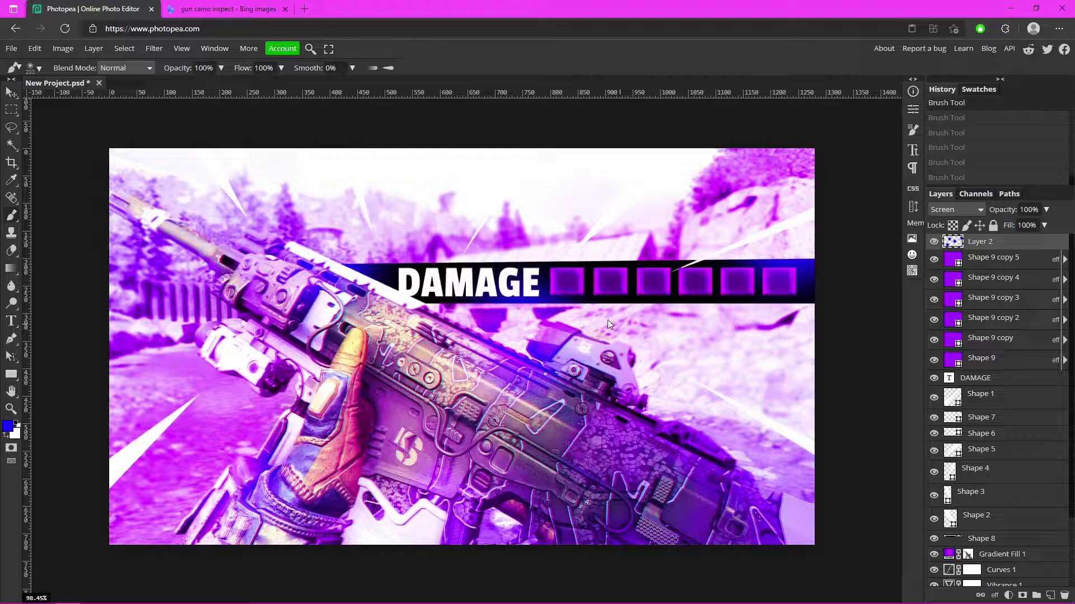
# Enlarge the brush and paint blue glows above the first violet boxes and beside the gun barrel near the canvas edge.
pyautogui.moveTo(529, 262)
pyautogui.mouseDown()
pyautogui.moveTo(563, 261)
pyautogui.moveTo(545, 273)
pyautogui.mouseUp()
pyautogui.click(575, 213)
pyautogui.hotkey('ctrl', 'z')
pyautogui.click(550, 235)
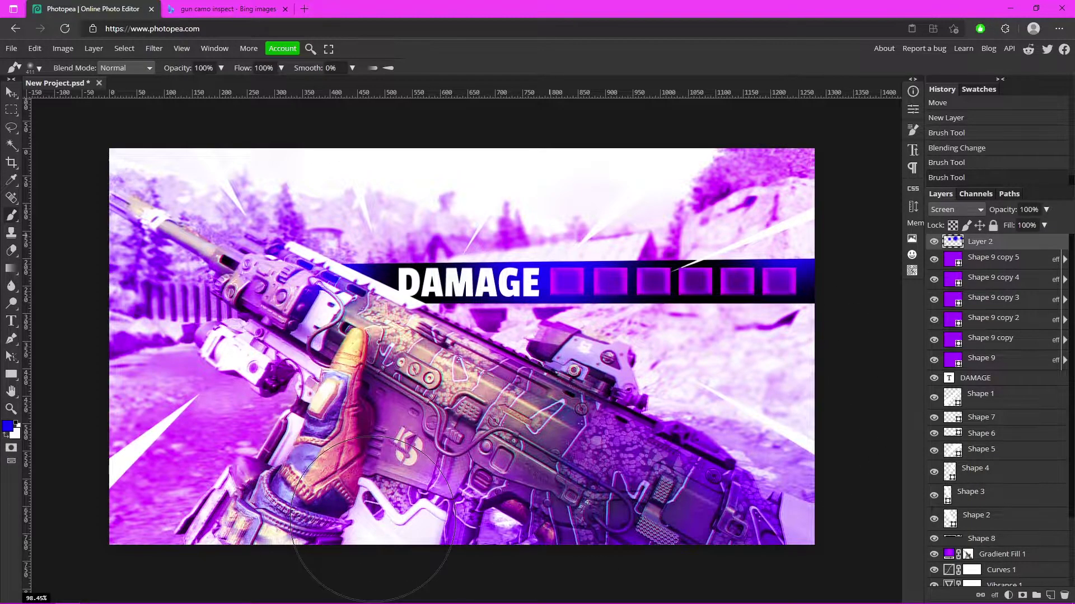
pyautogui.click(142, 268)
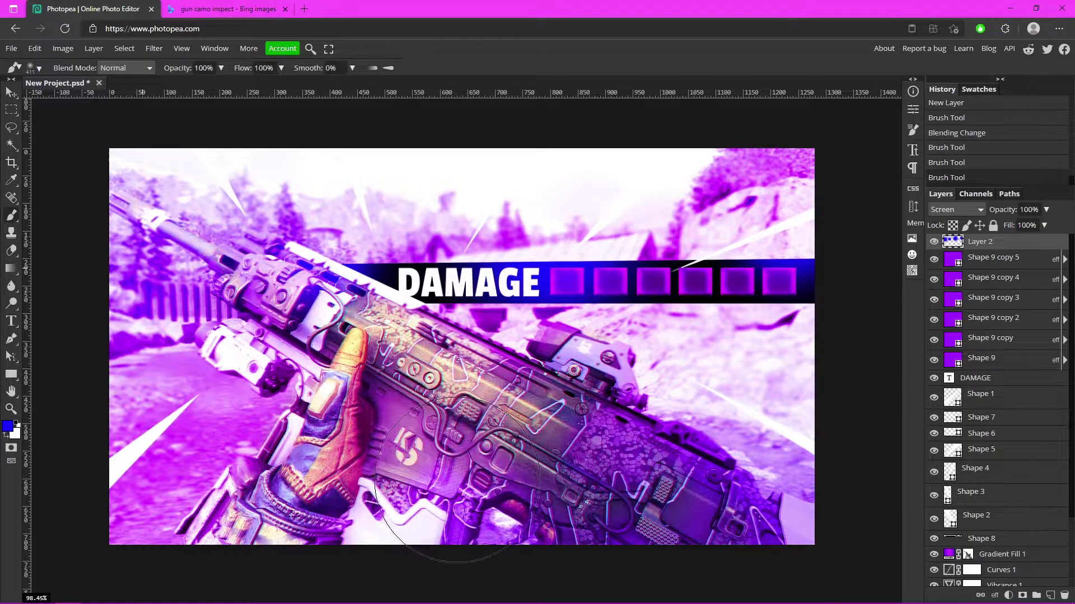